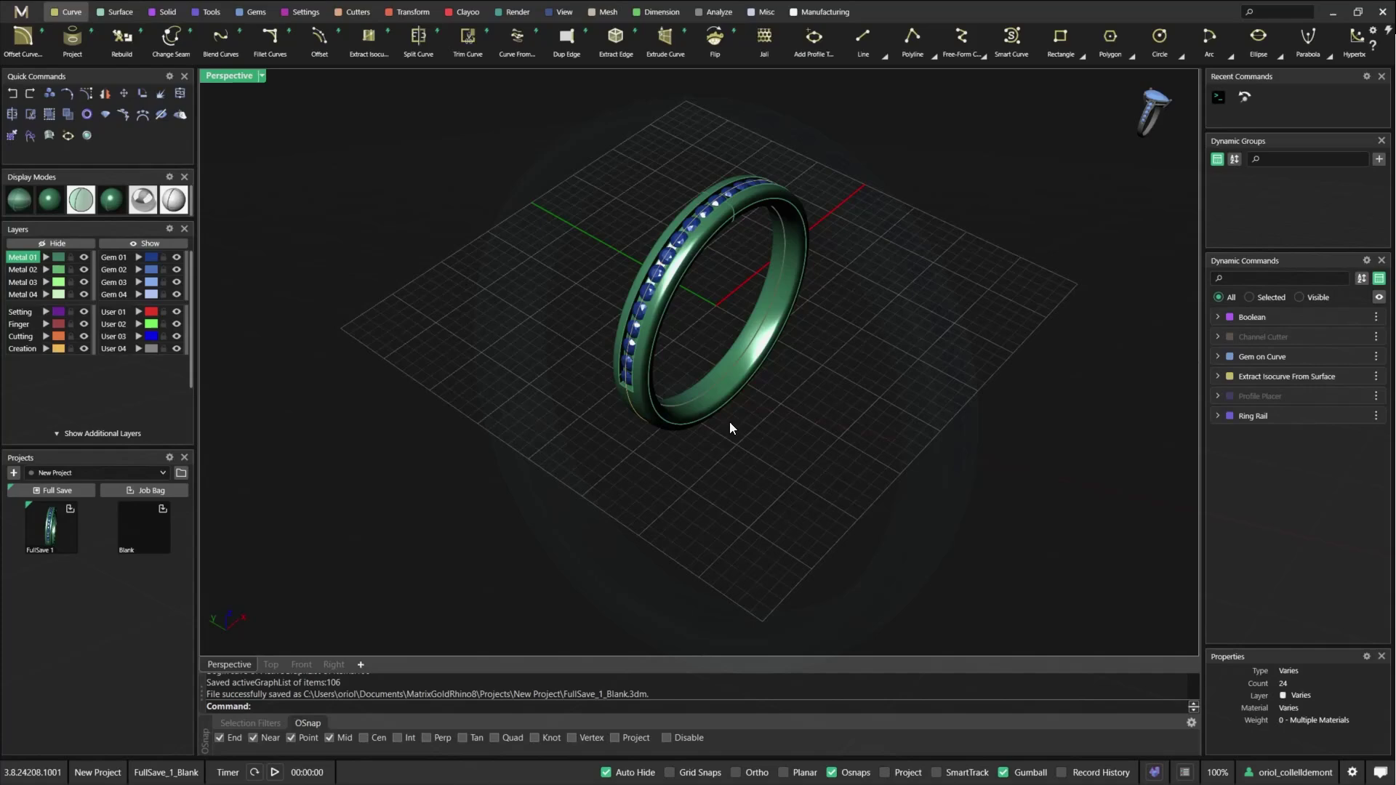
- Try placing prongs between the gems along the band with Prong Placer
right_drag(731, 428, 787, 408)
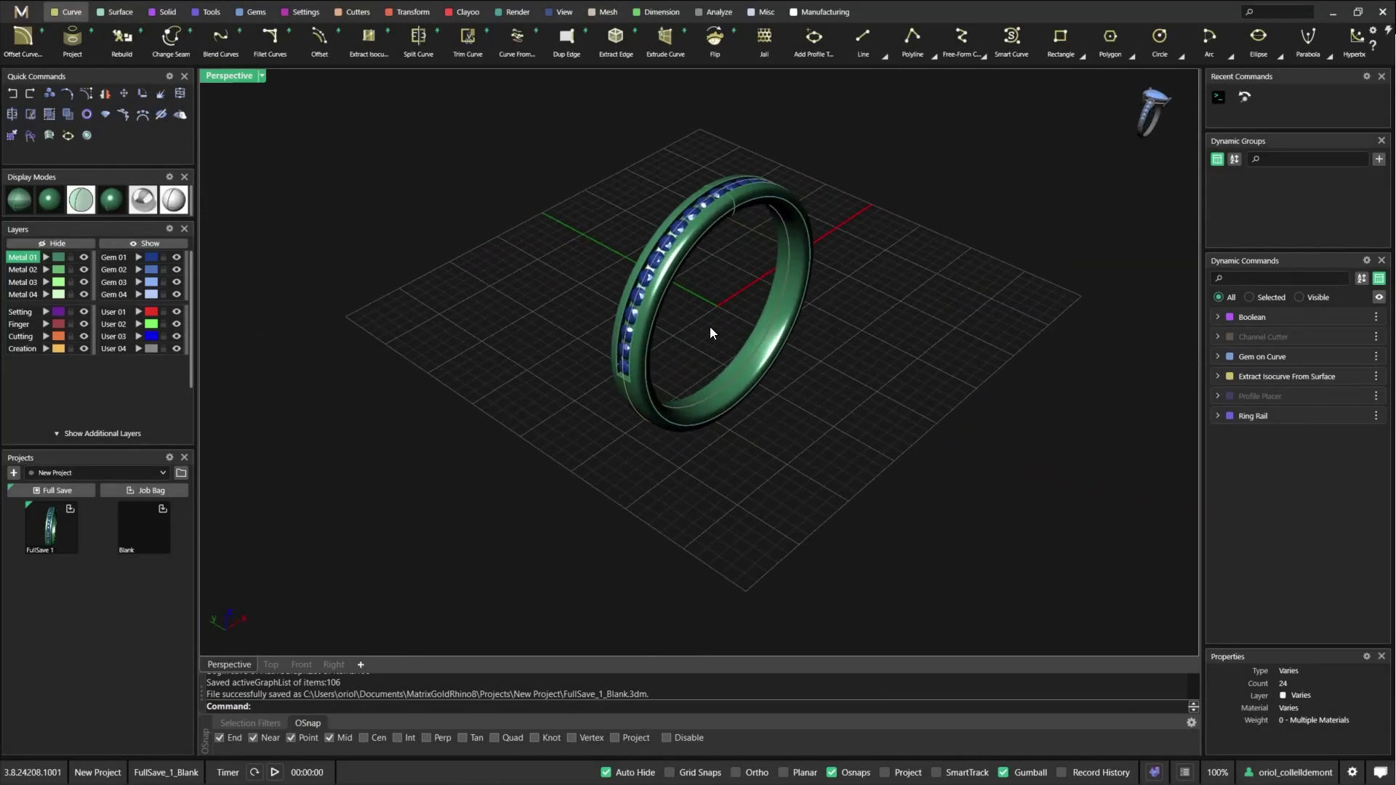
right_drag(711, 333, 682, 255)
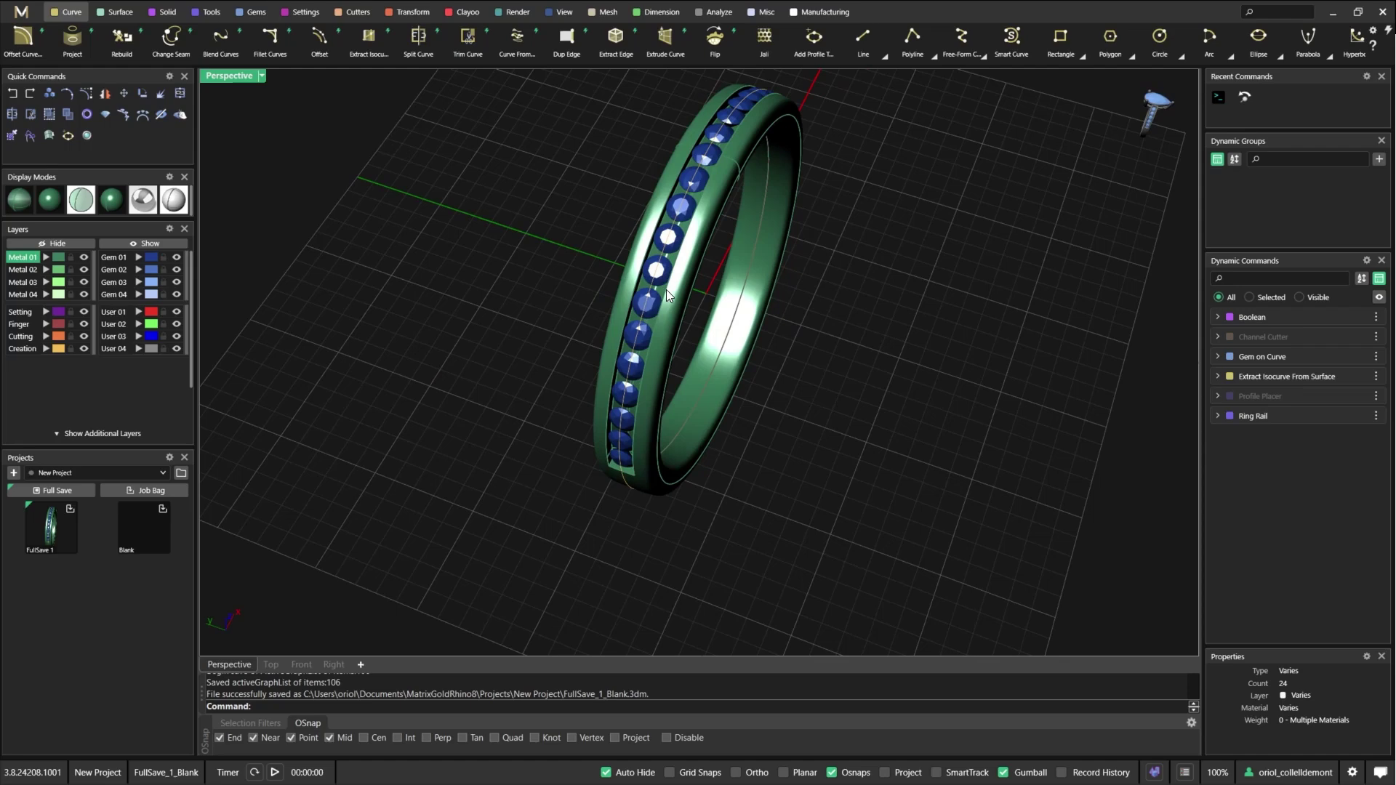
right_drag(789, 309, 789, 264)
scroll(695, 227, up, 7)
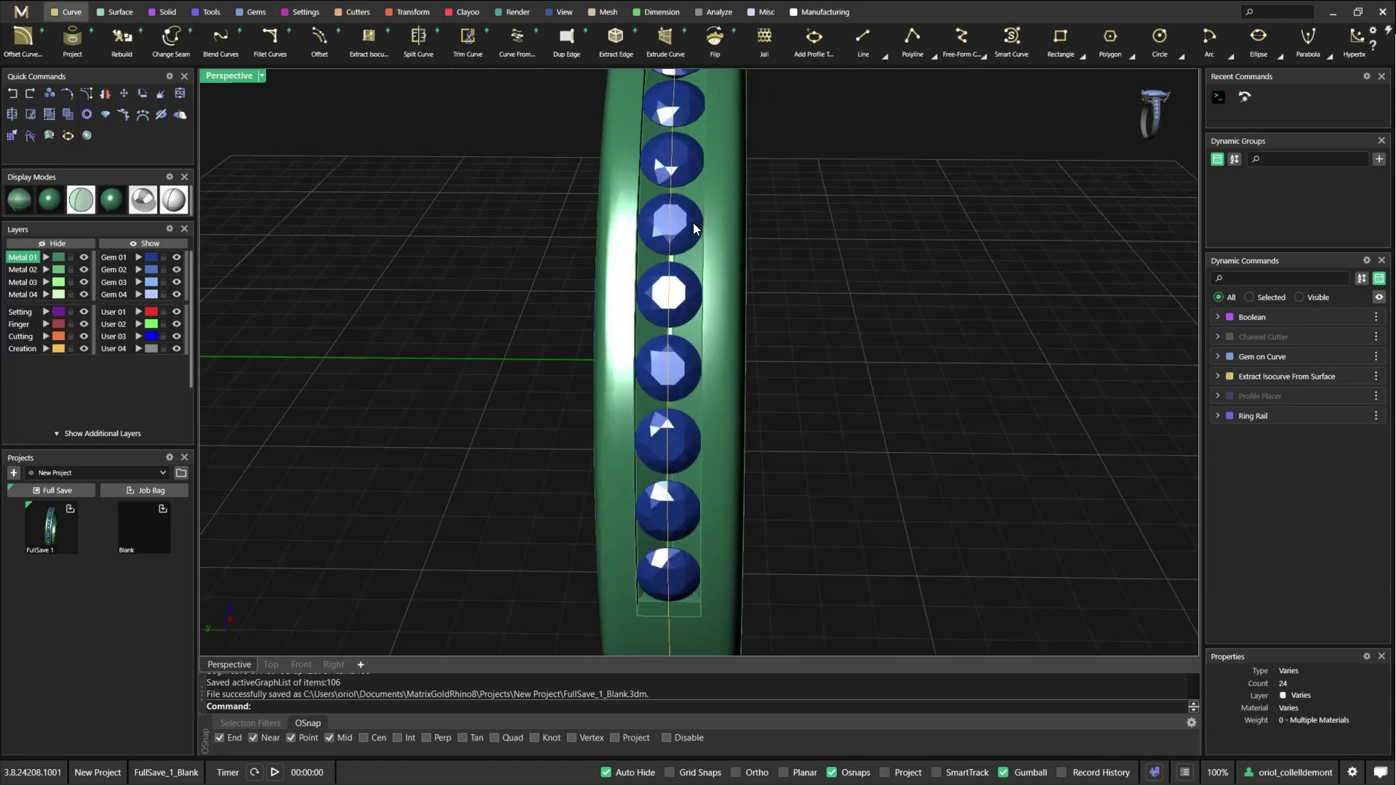
right_drag(694, 228, 858, 262)
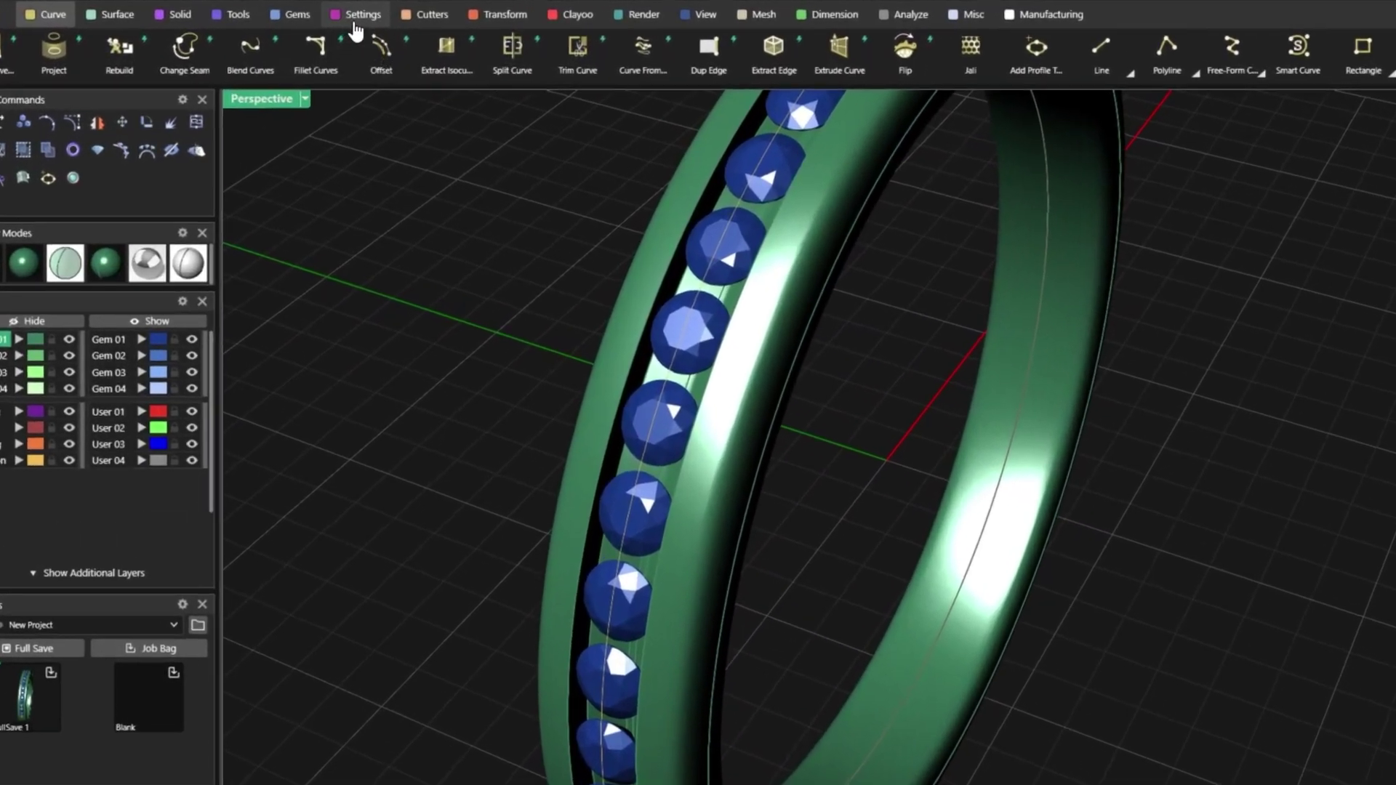
click(357, 16)
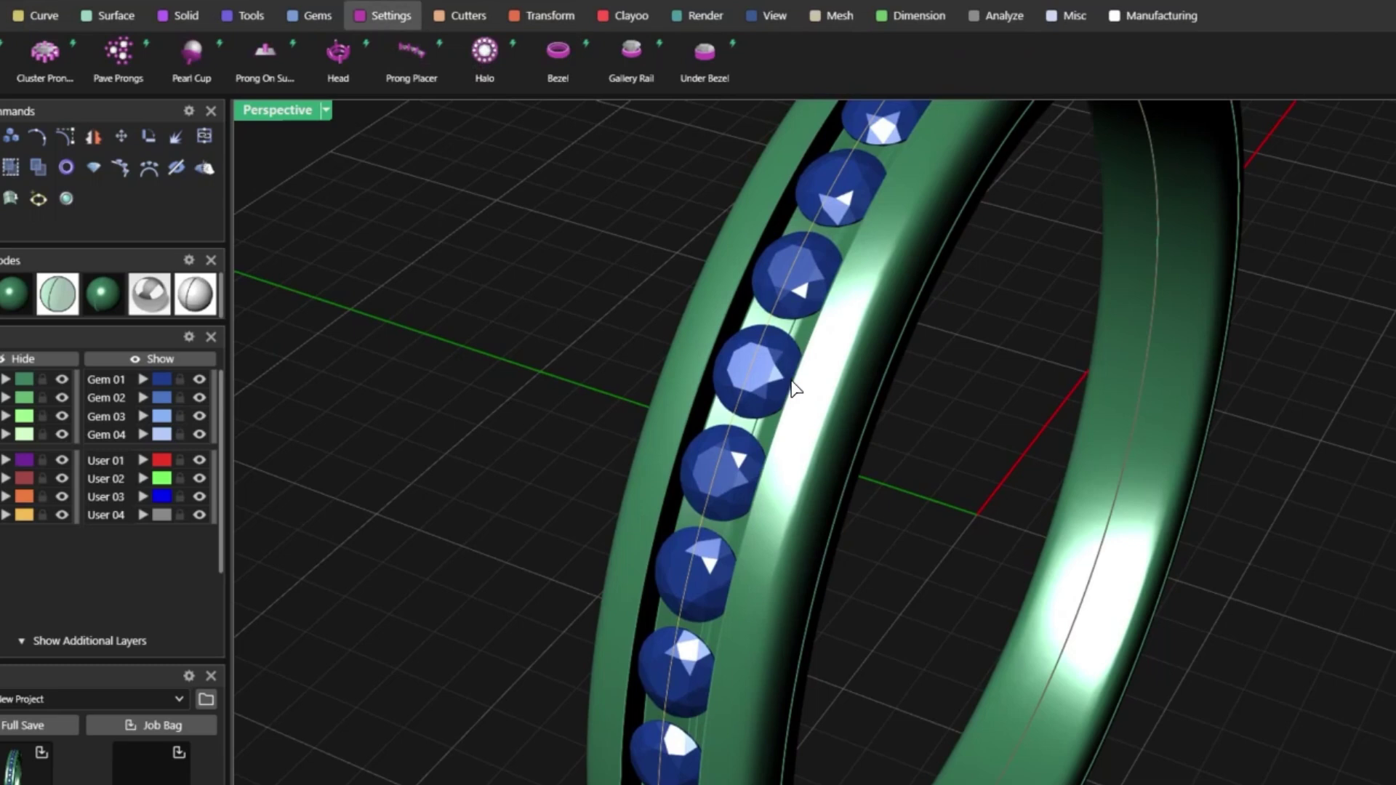
click(780, 373)
right_click(902, 413)
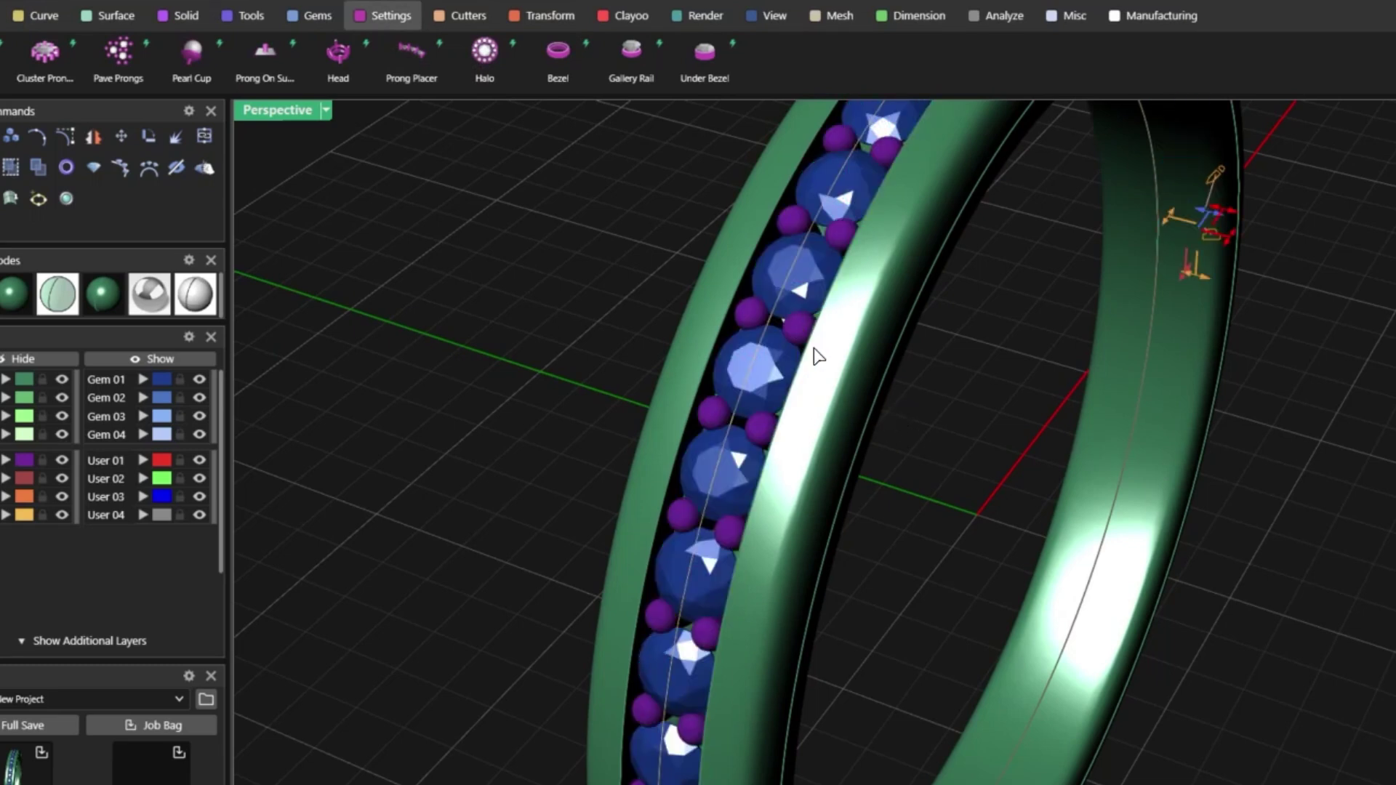
scroll(847, 342, down, 5)
right_drag(882, 359, 997, 374)
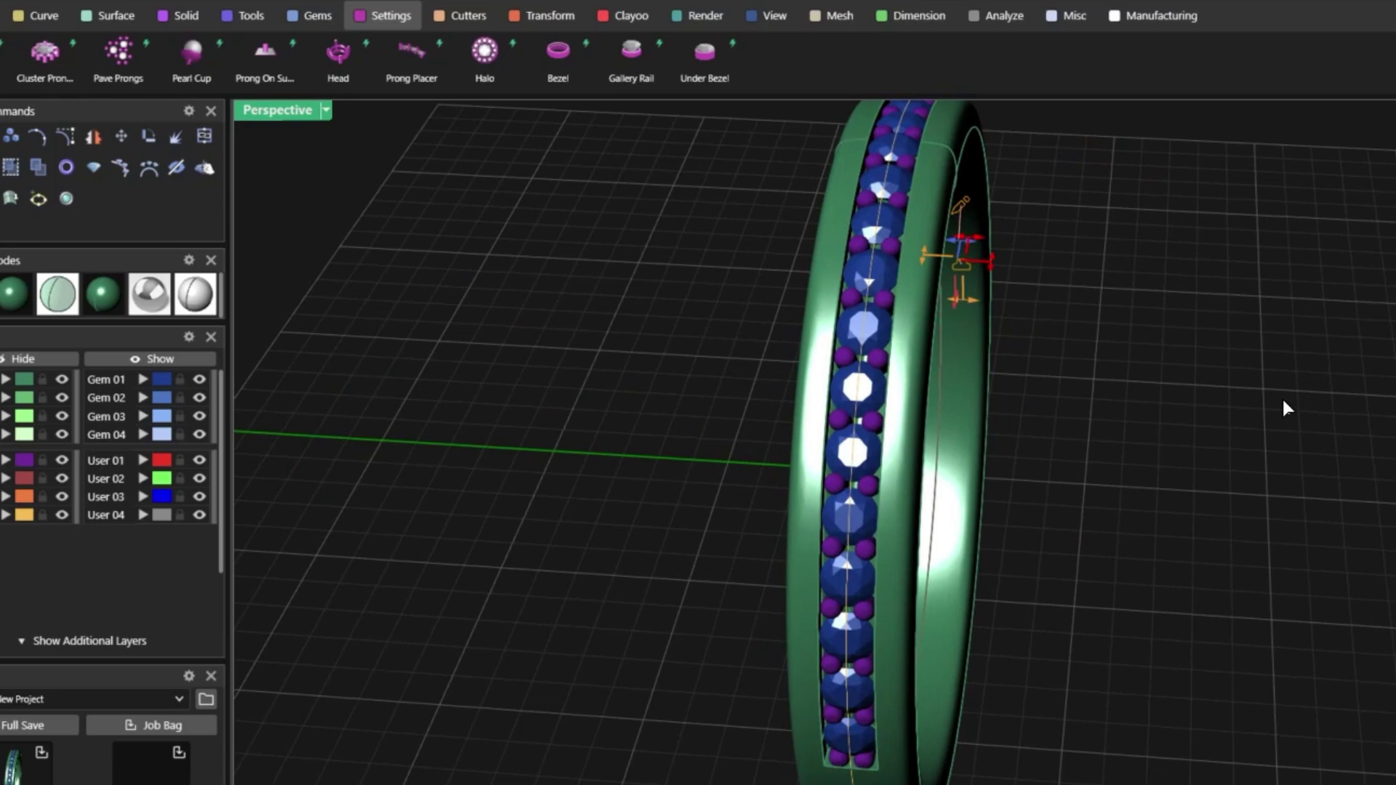
key(Escape)
- Select the entire ring together with its gems and hide it
right_drag(1342, 447, 1214, 479)
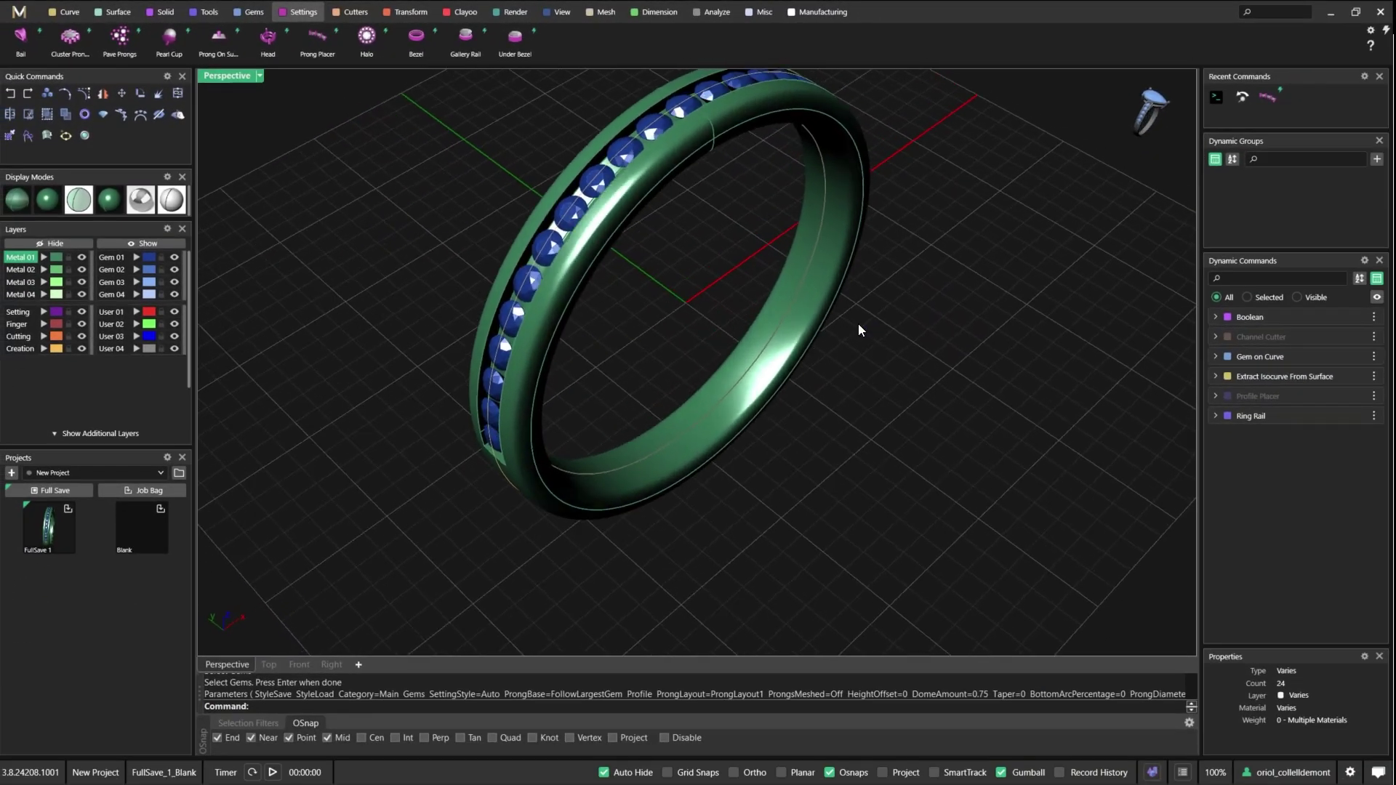
right_drag(858, 324, 756, 340)
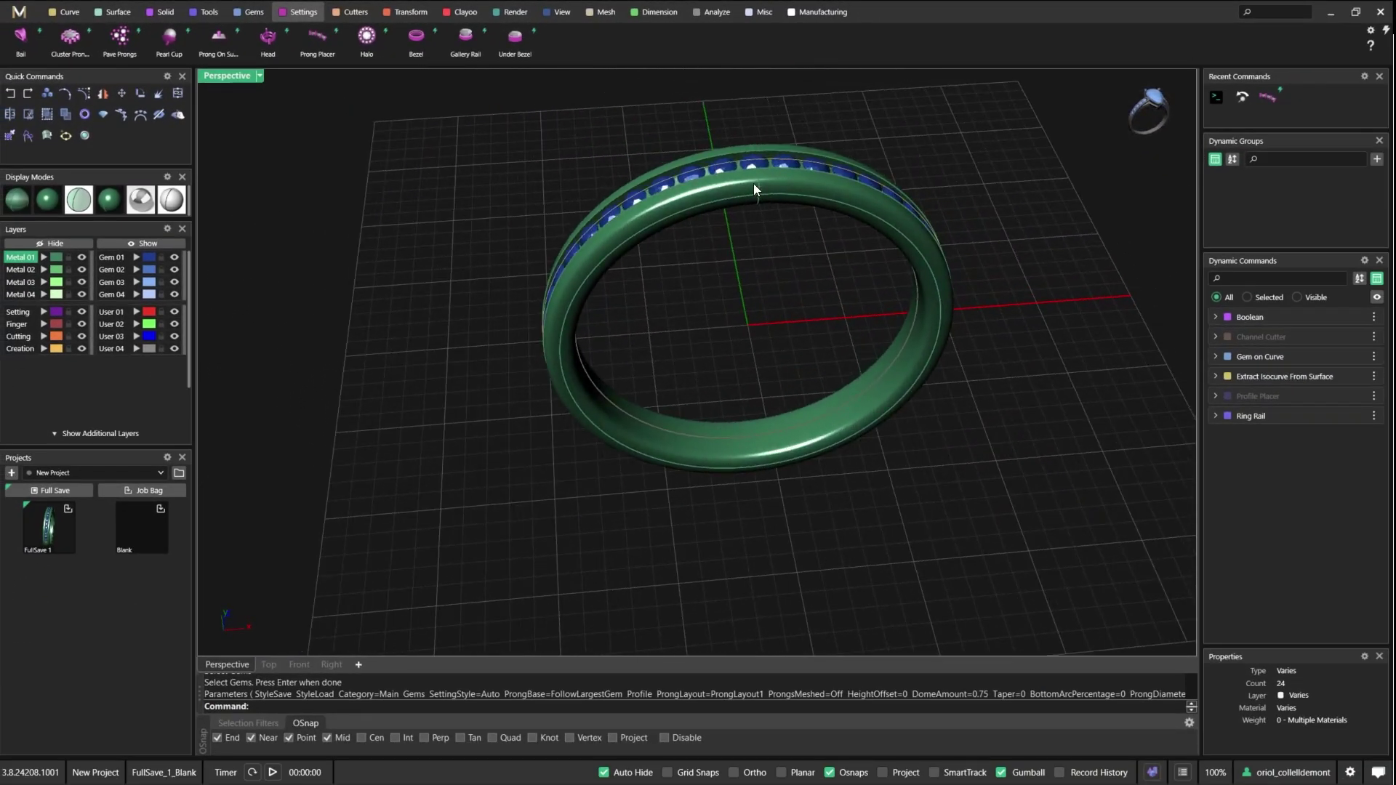
drag(803, 115, 745, 247)
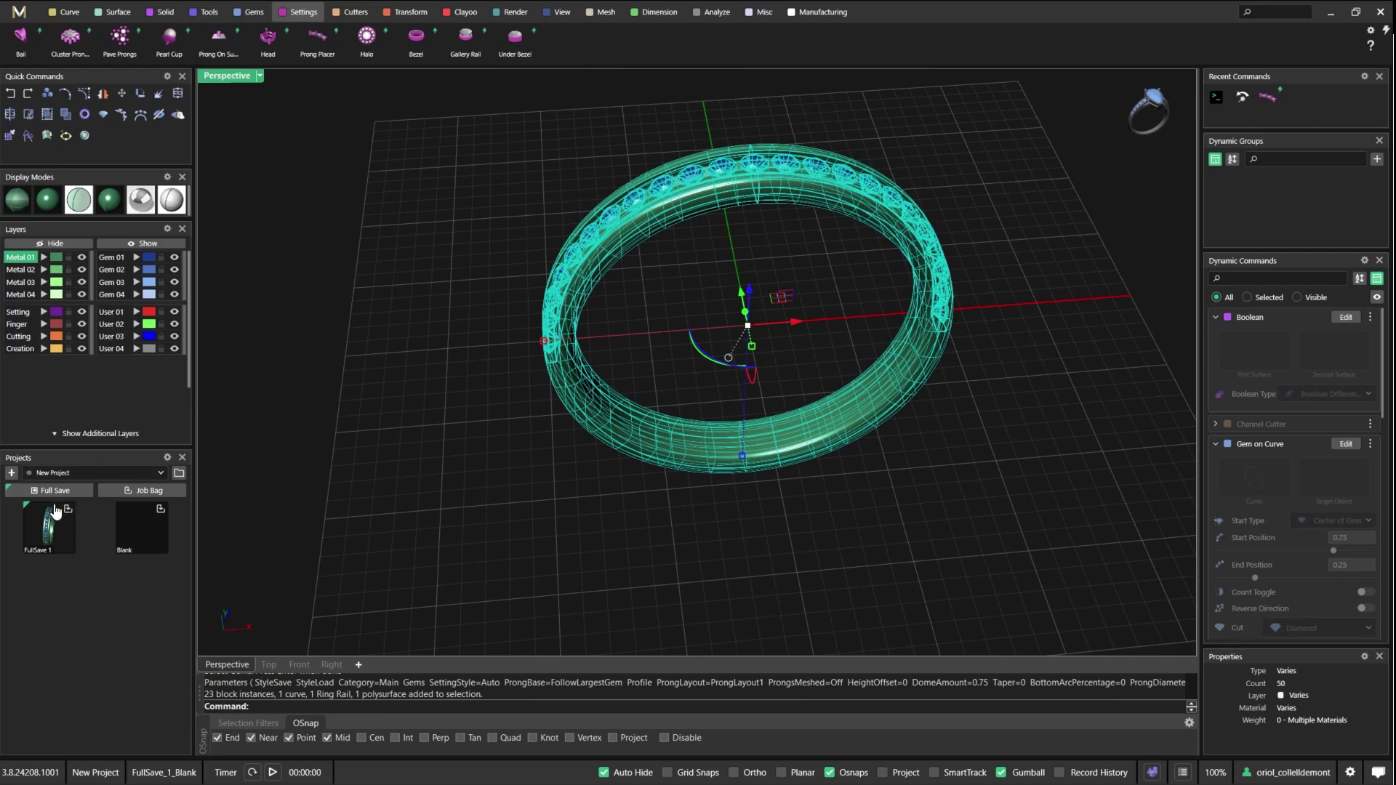
click(81, 247)
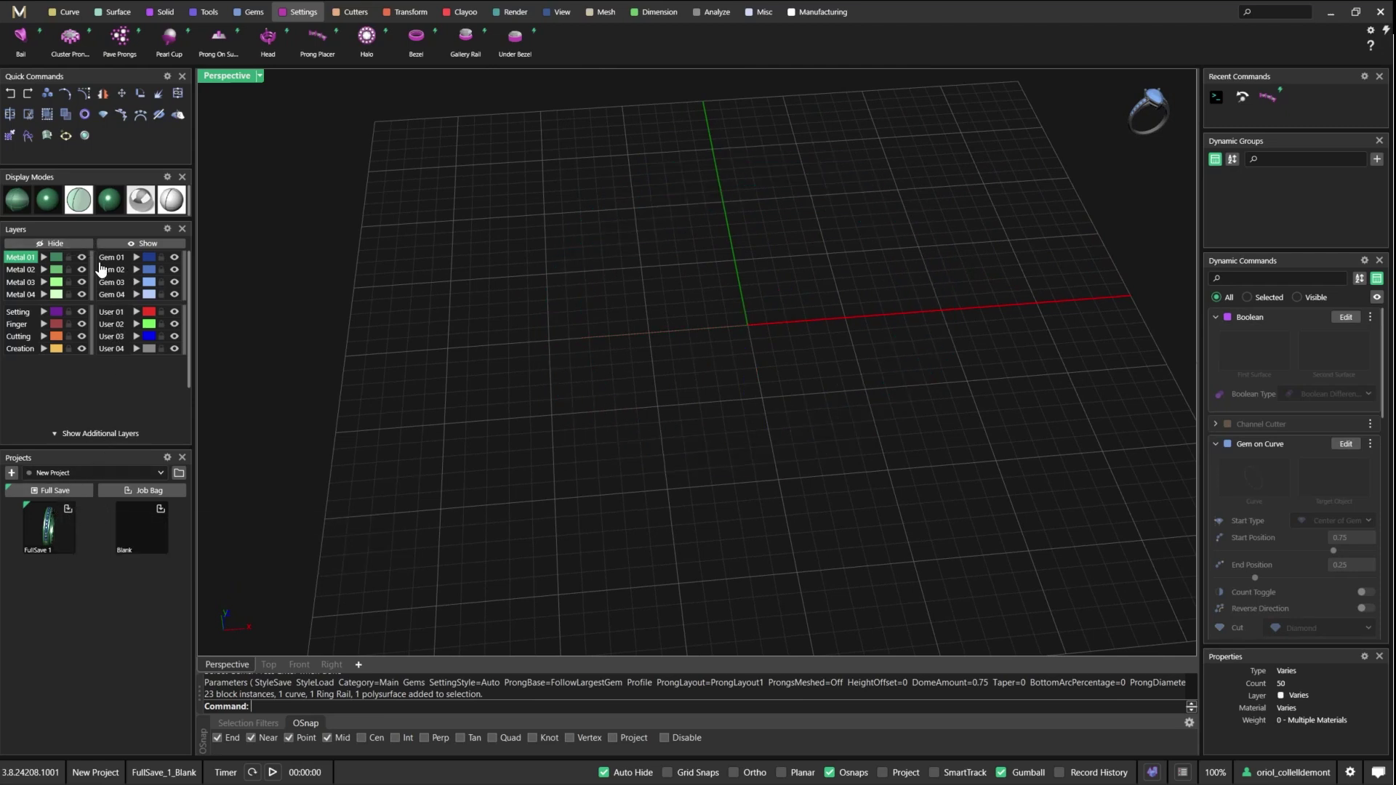
- Create a 1.50 mm round diamond at the origin from the size list, and hide the Gem 01 layer
click(250, 12)
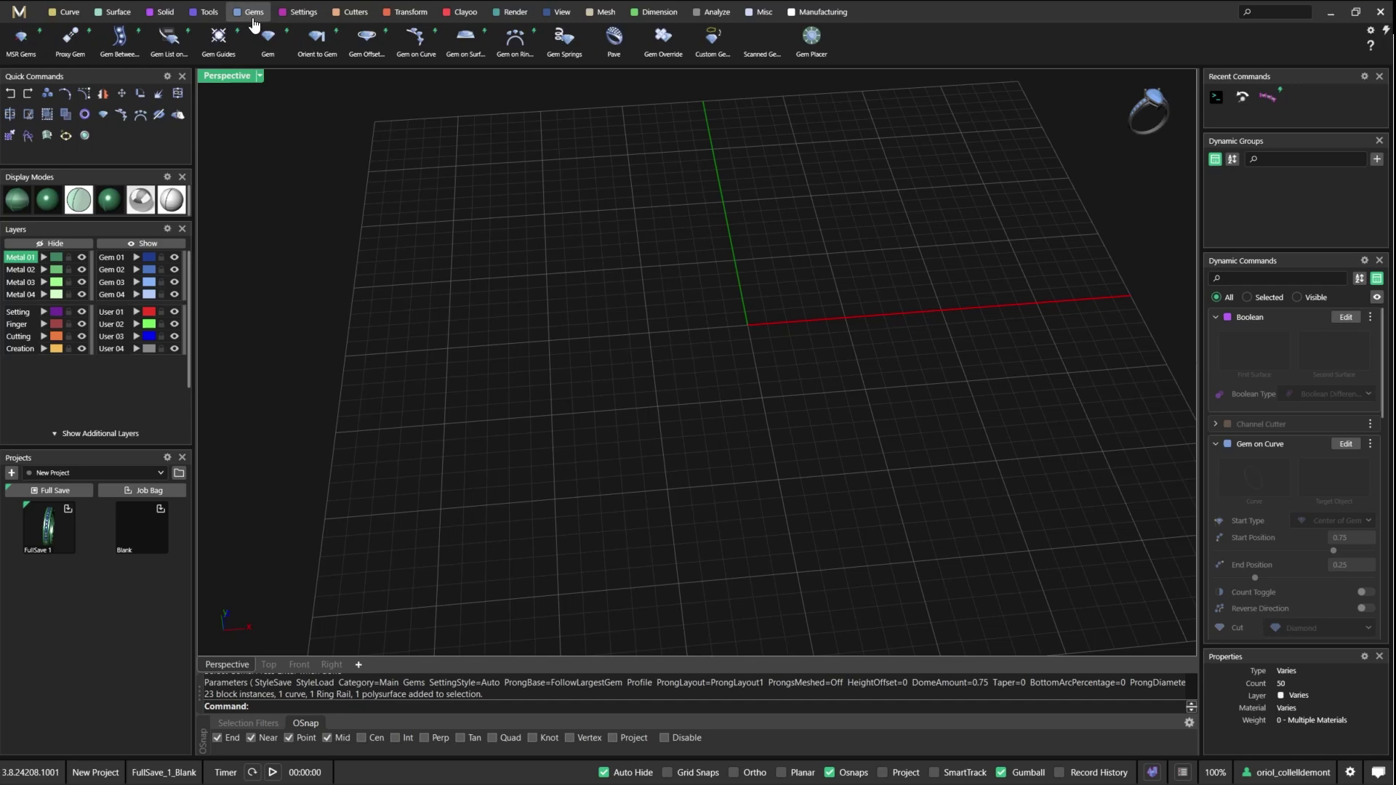
click(269, 40)
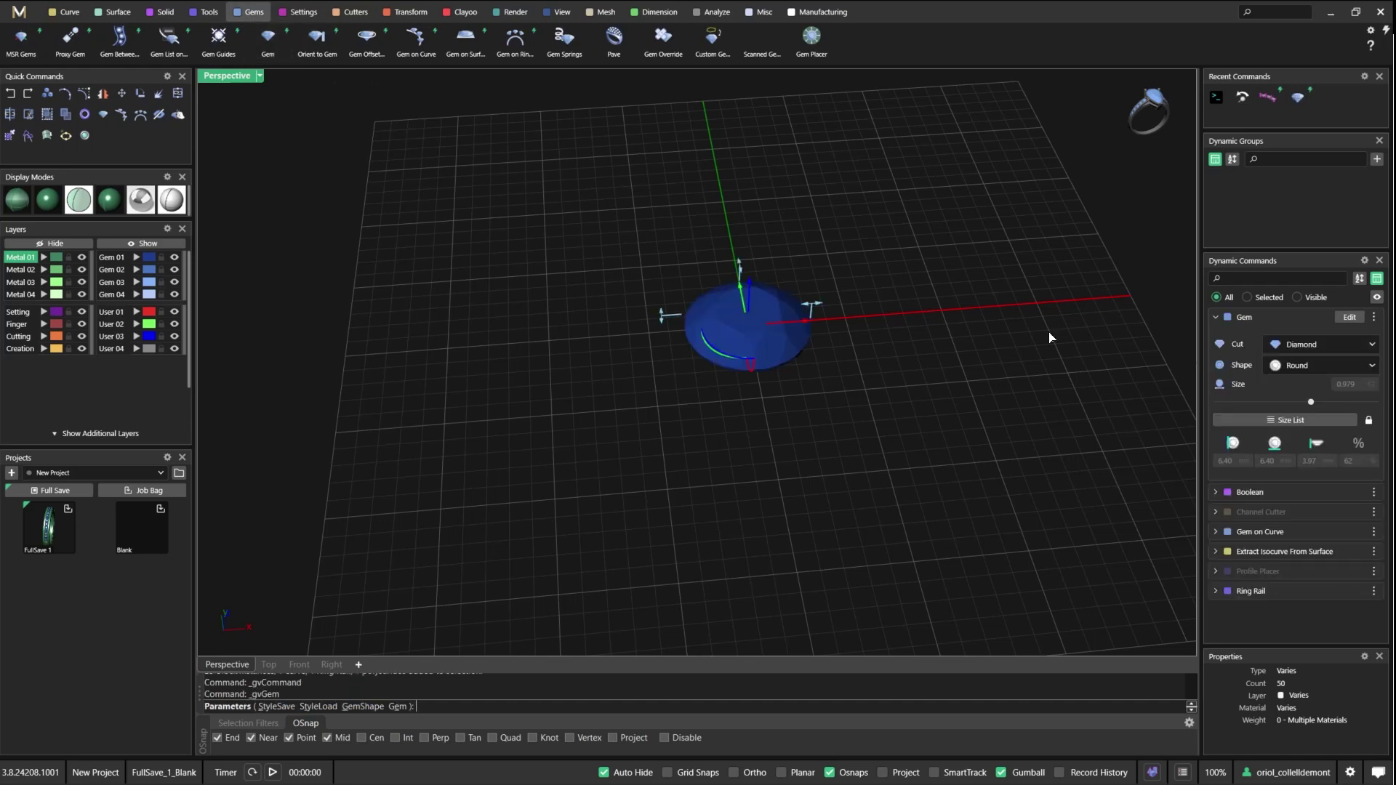
click(1324, 423)
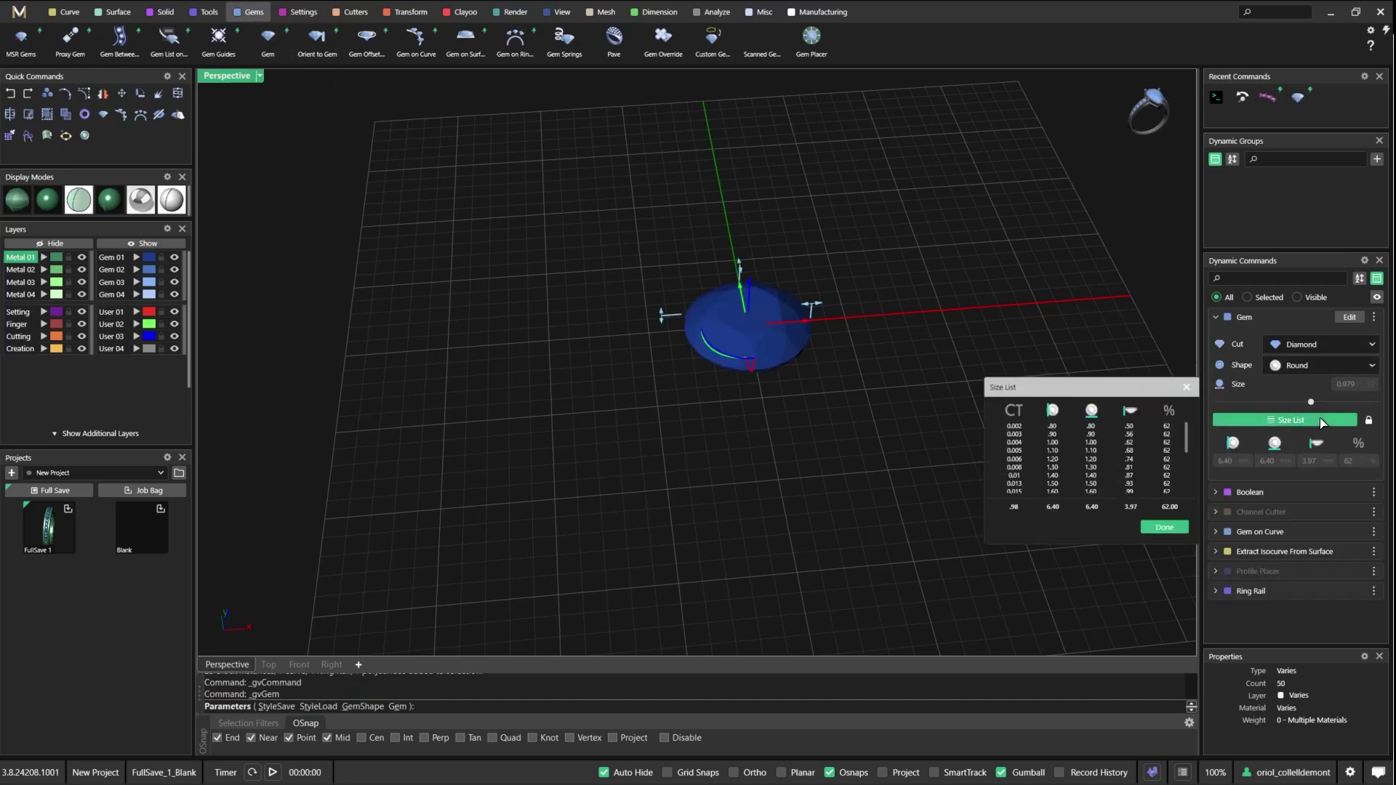
double_click(1055, 483)
right_click(953, 397)
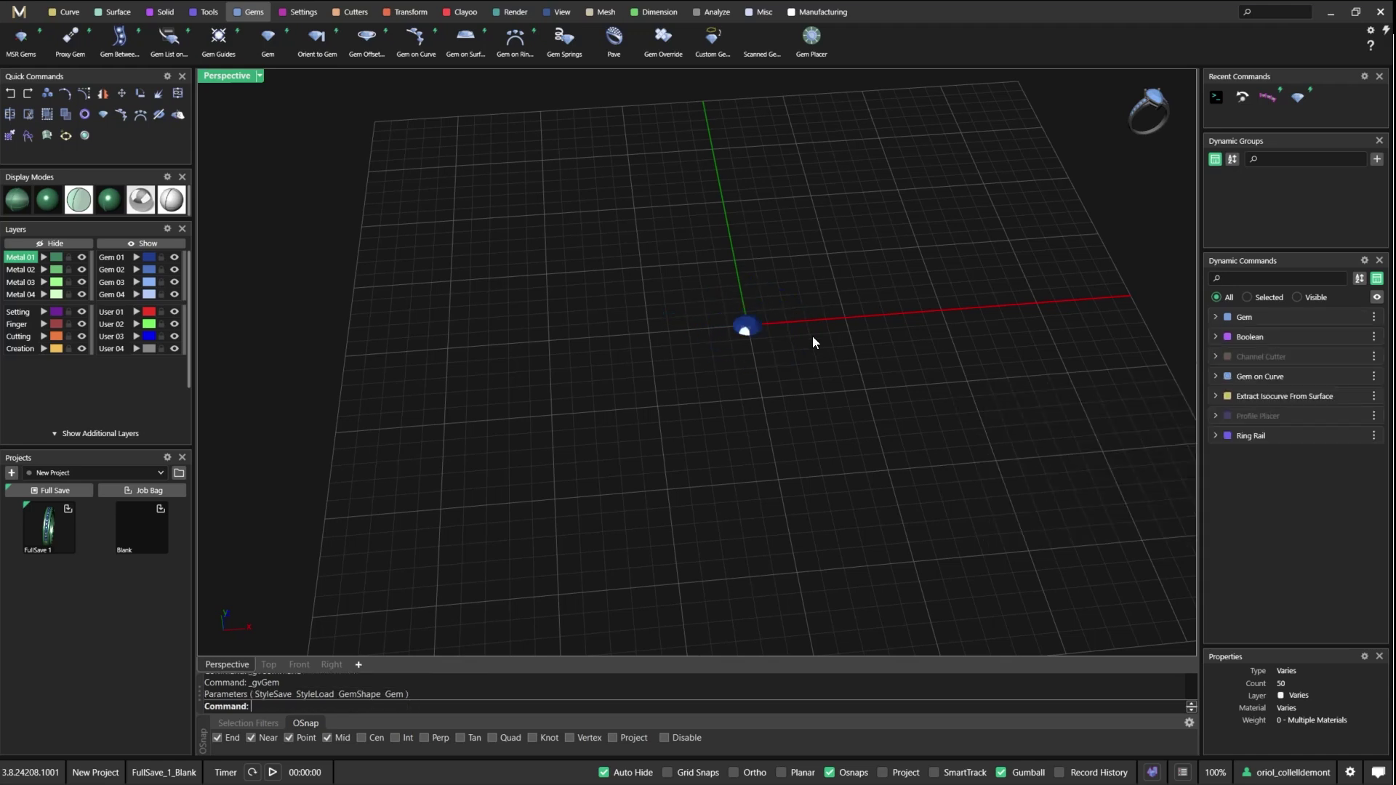
click(749, 325)
key(Escape)
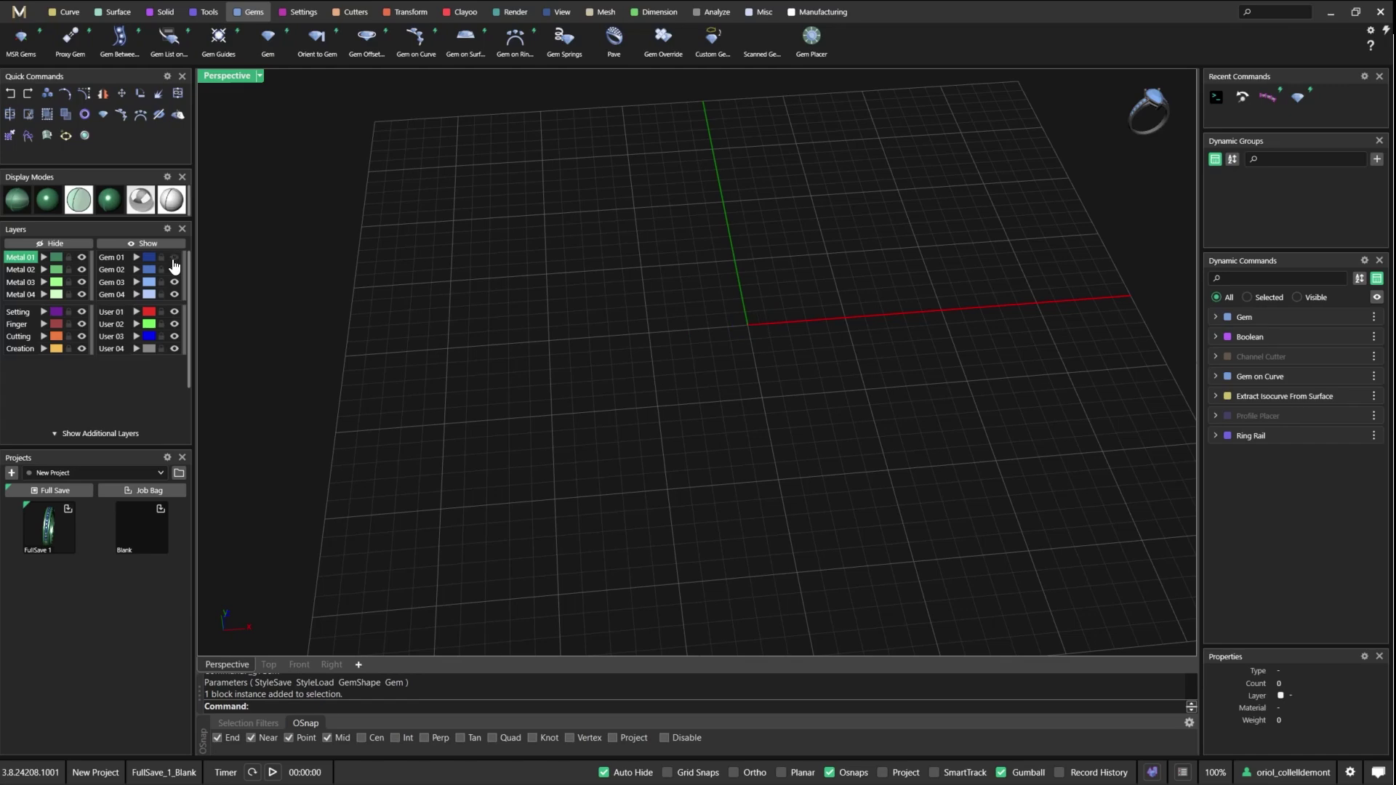
- Draw a small upright box with its base centred on the origin, using Box Center Of Base, Corner, Height
click(299, 12)
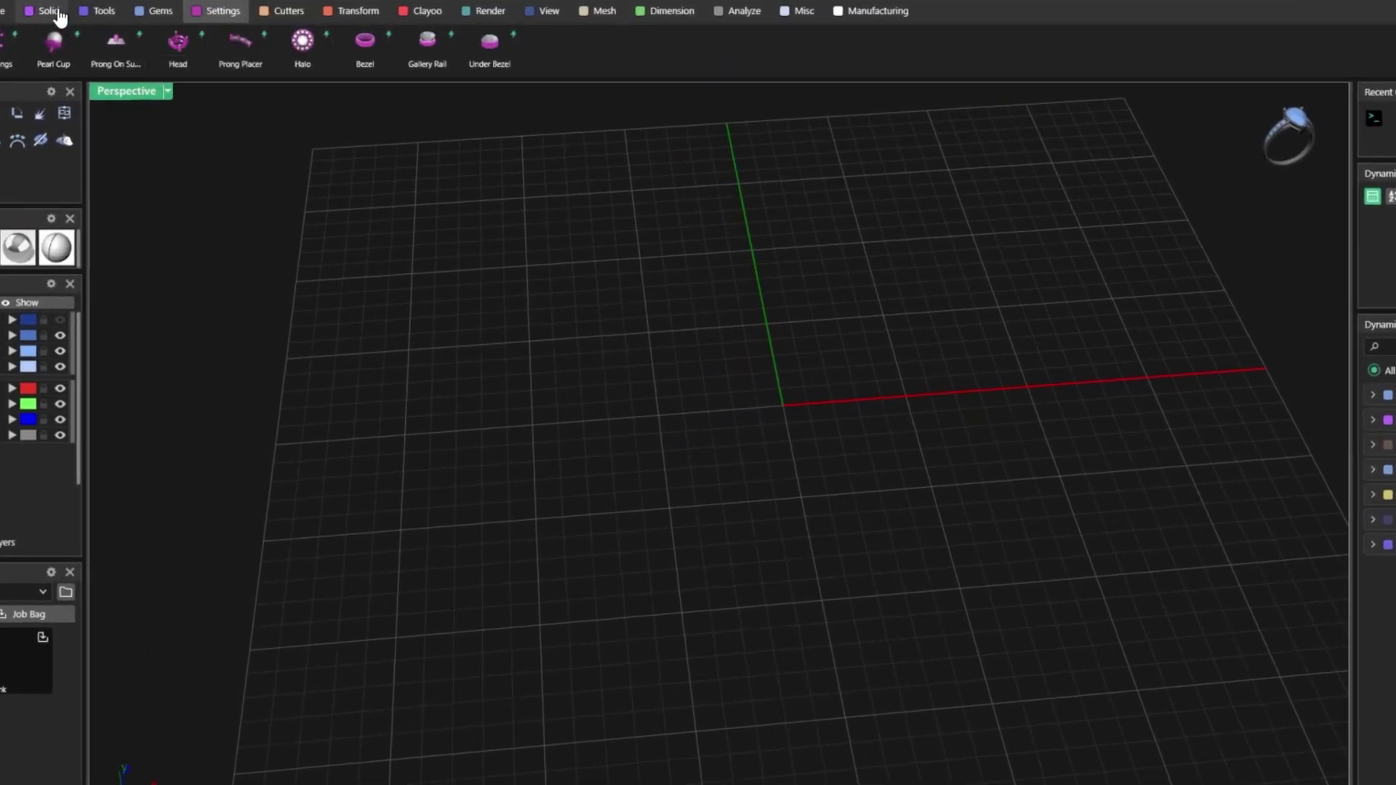
click(57, 11)
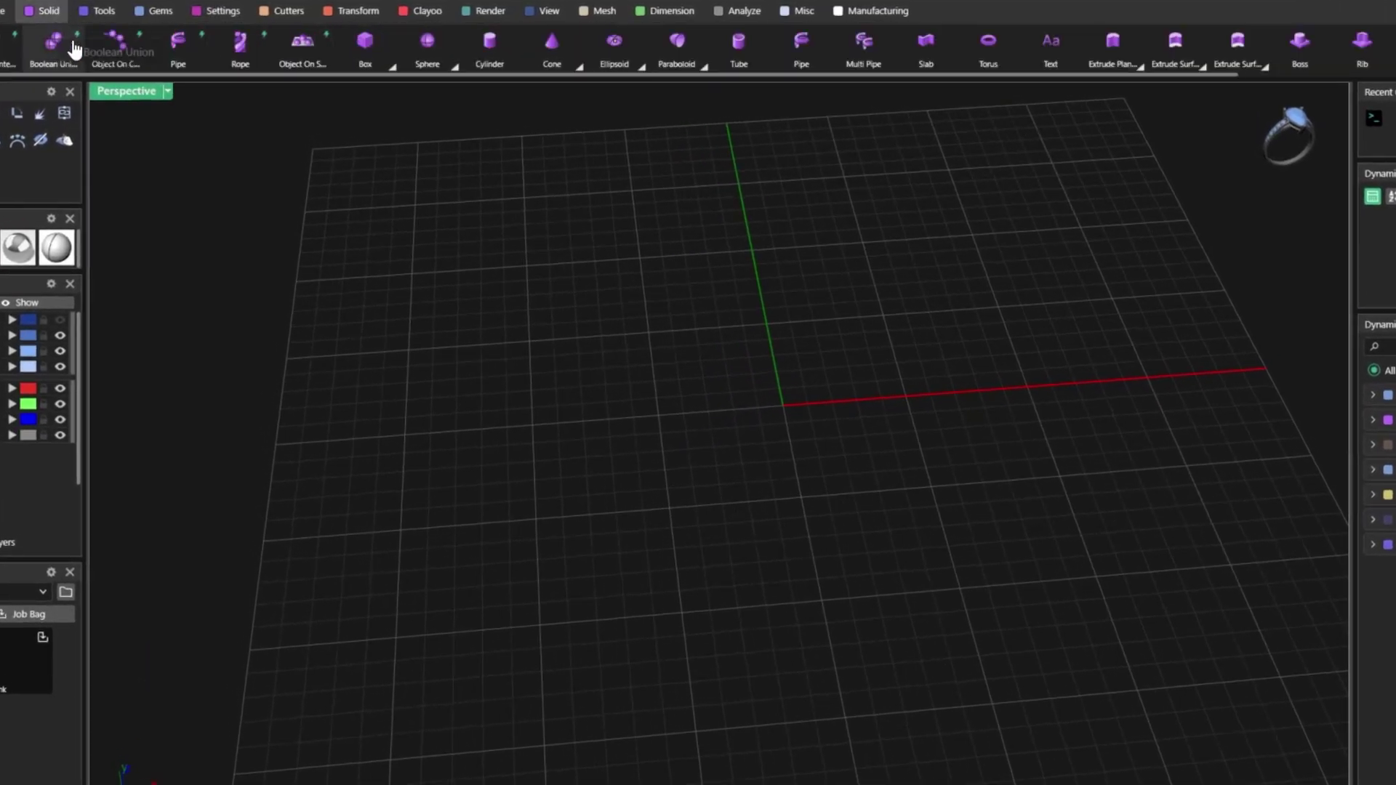
click(390, 67)
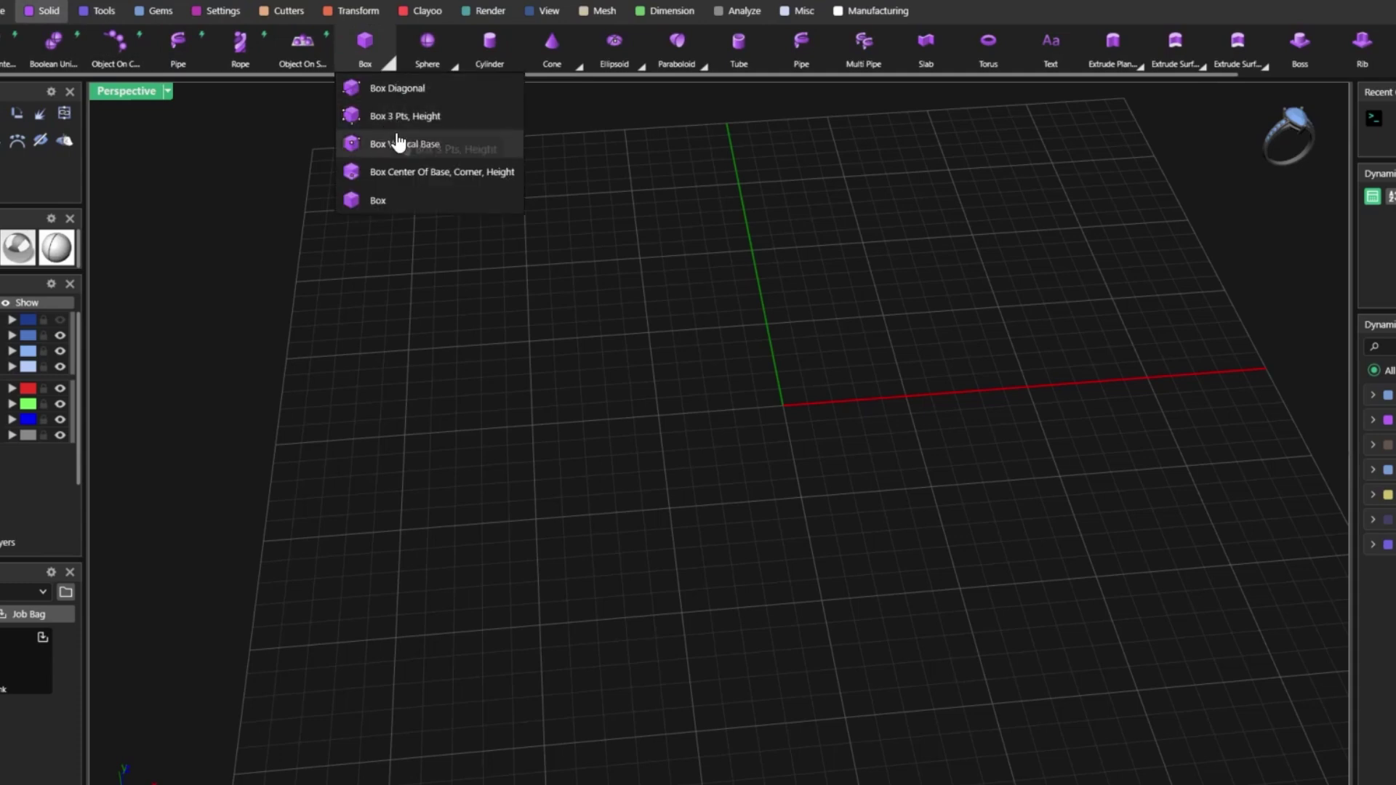
click(434, 175)
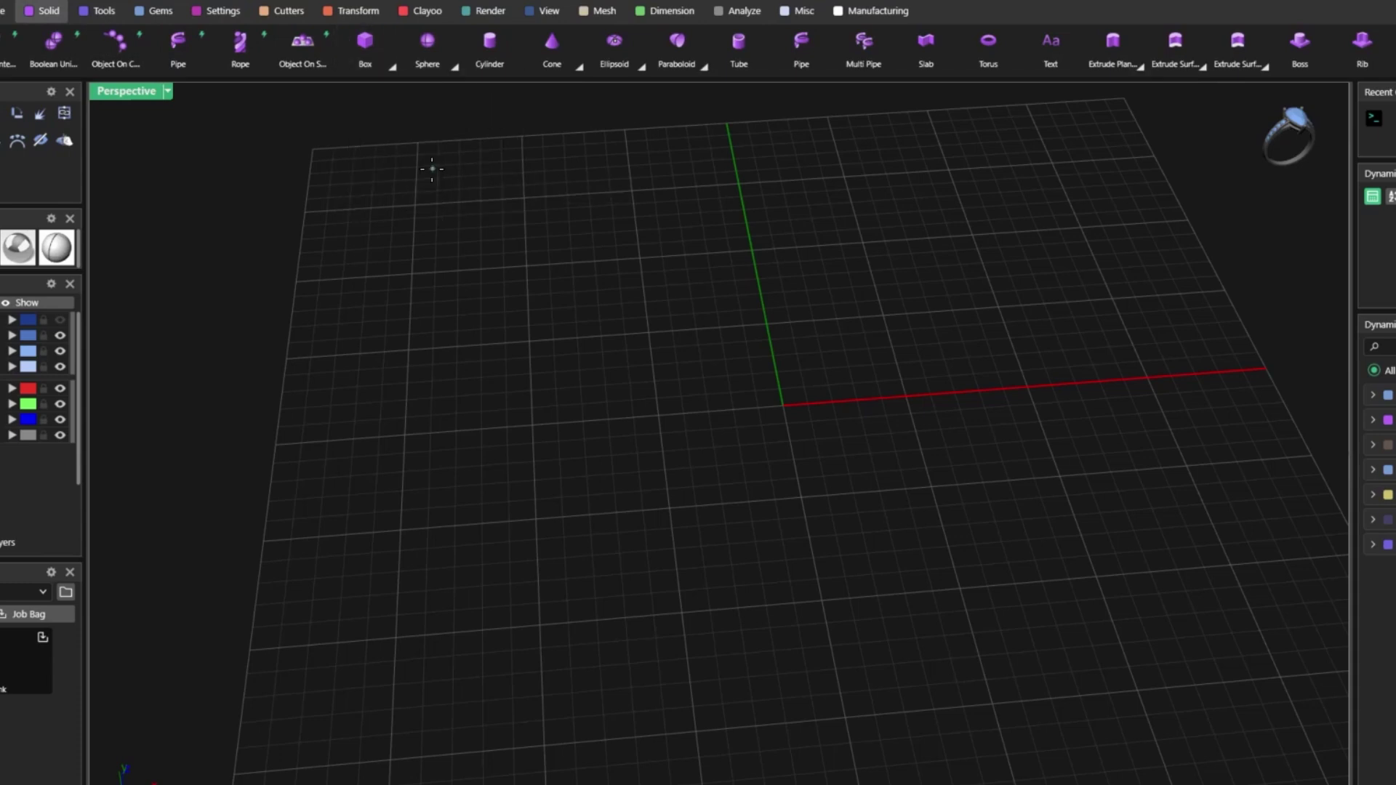
click(782, 405)
scroll(783, 408, up, 8)
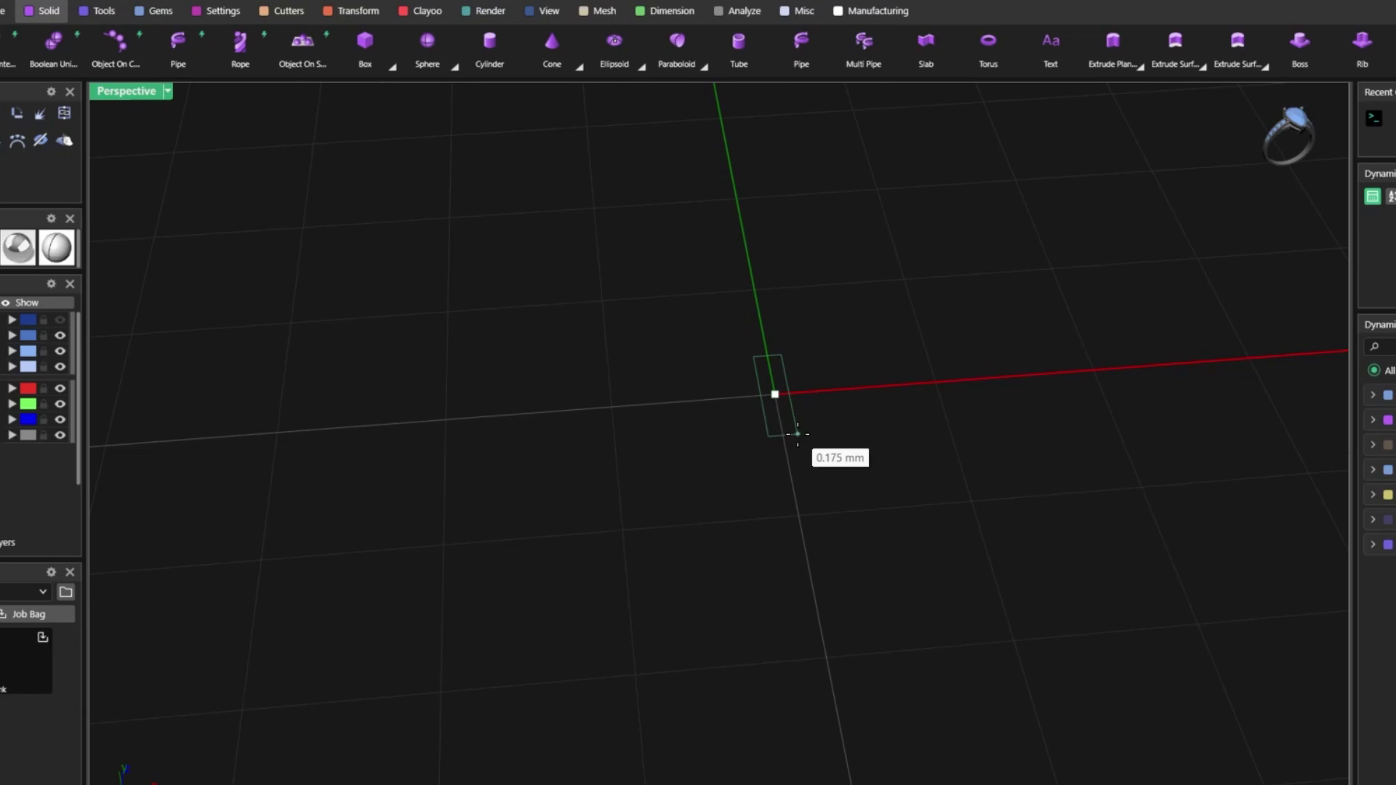
right_drag(847, 429, 815, 465)
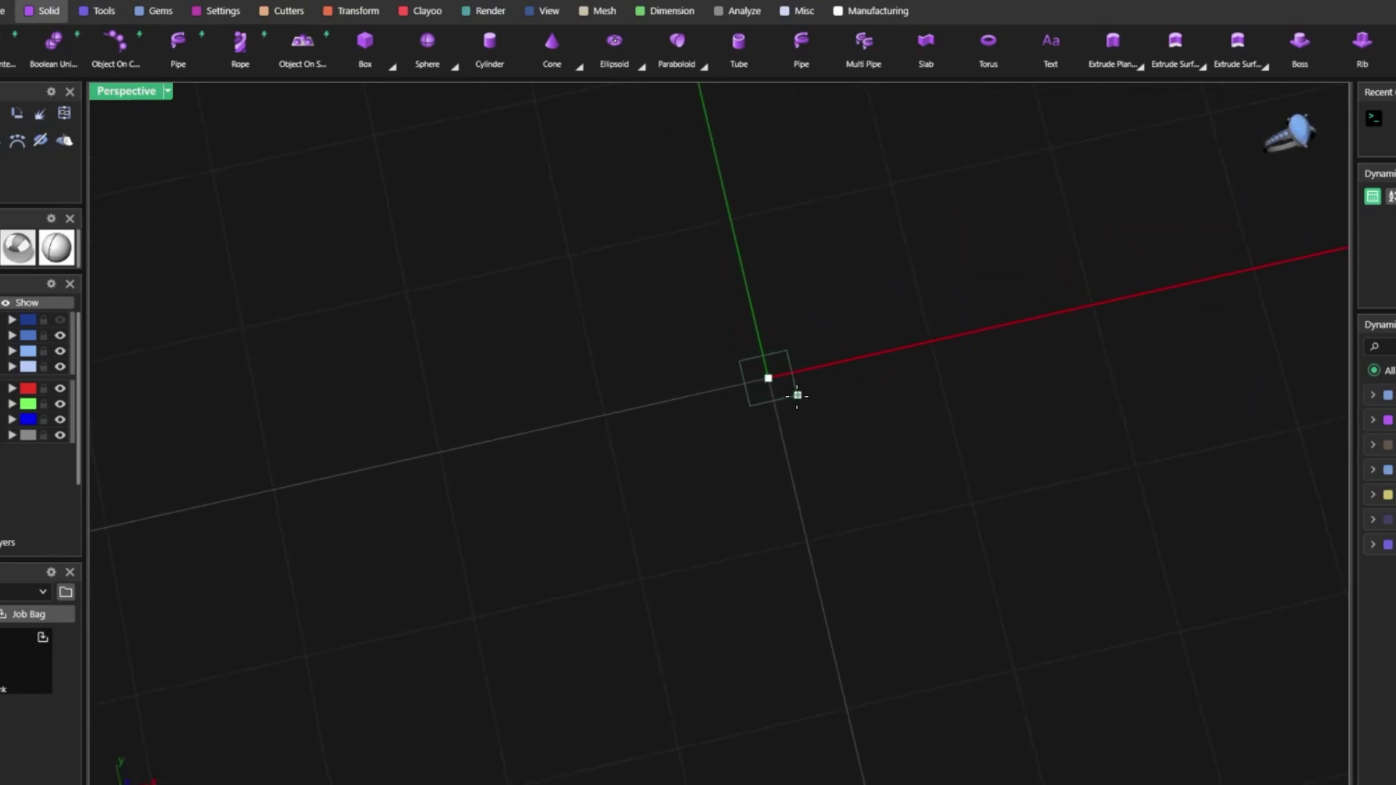
right_drag(795, 393, 763, 206)
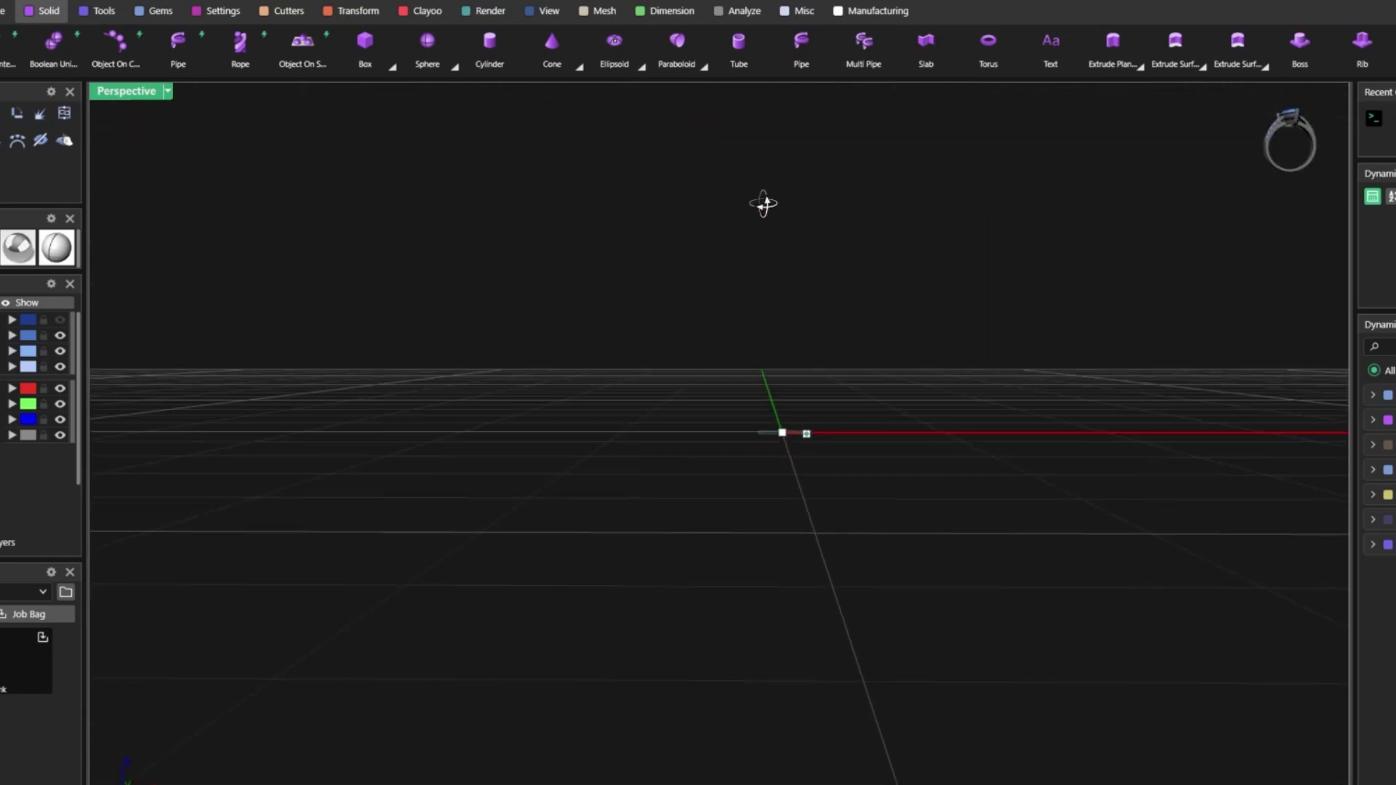
click(804, 362)
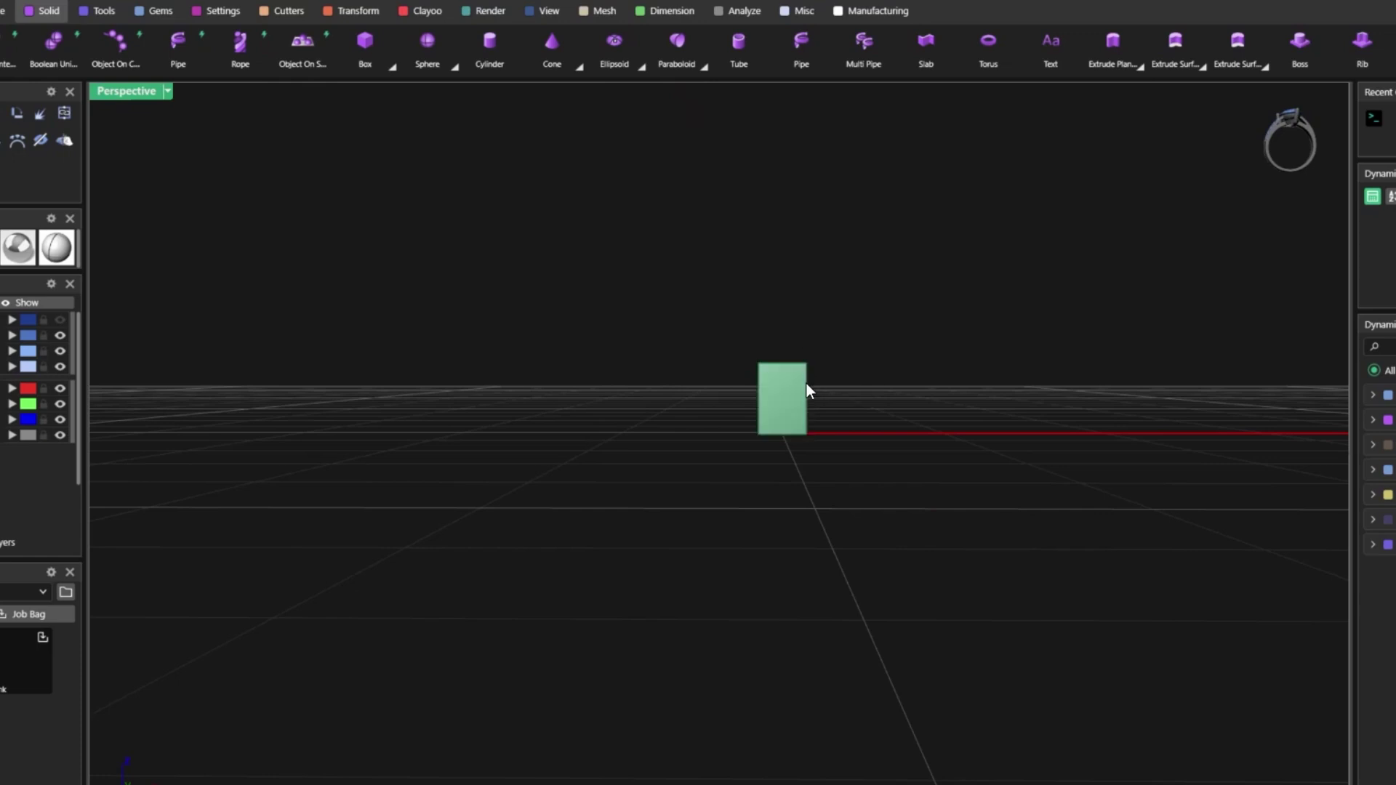
- Draw a sphere centred on the origin at the box's base, slightly wider than the box
right_drag(807, 390, 801, 420)
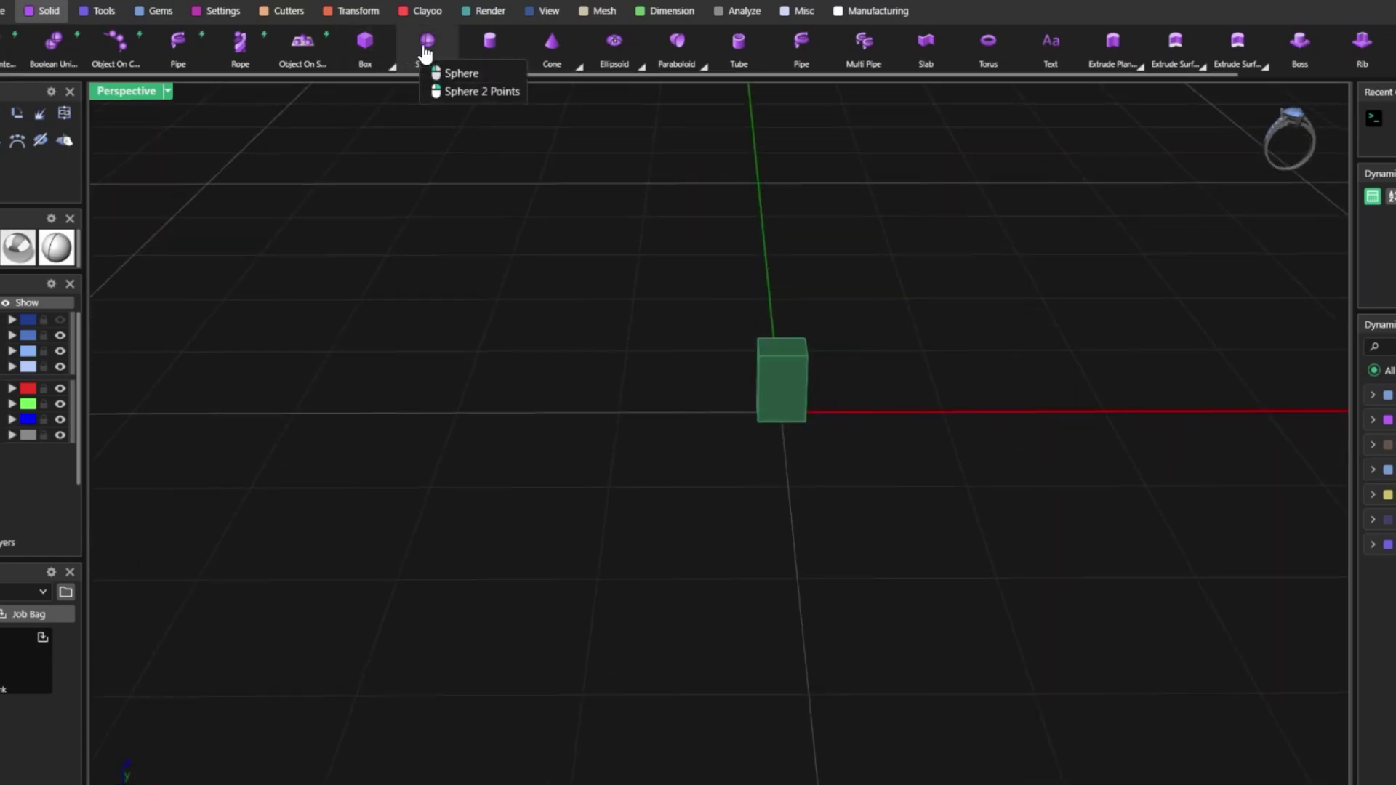
click(427, 49)
click(778, 412)
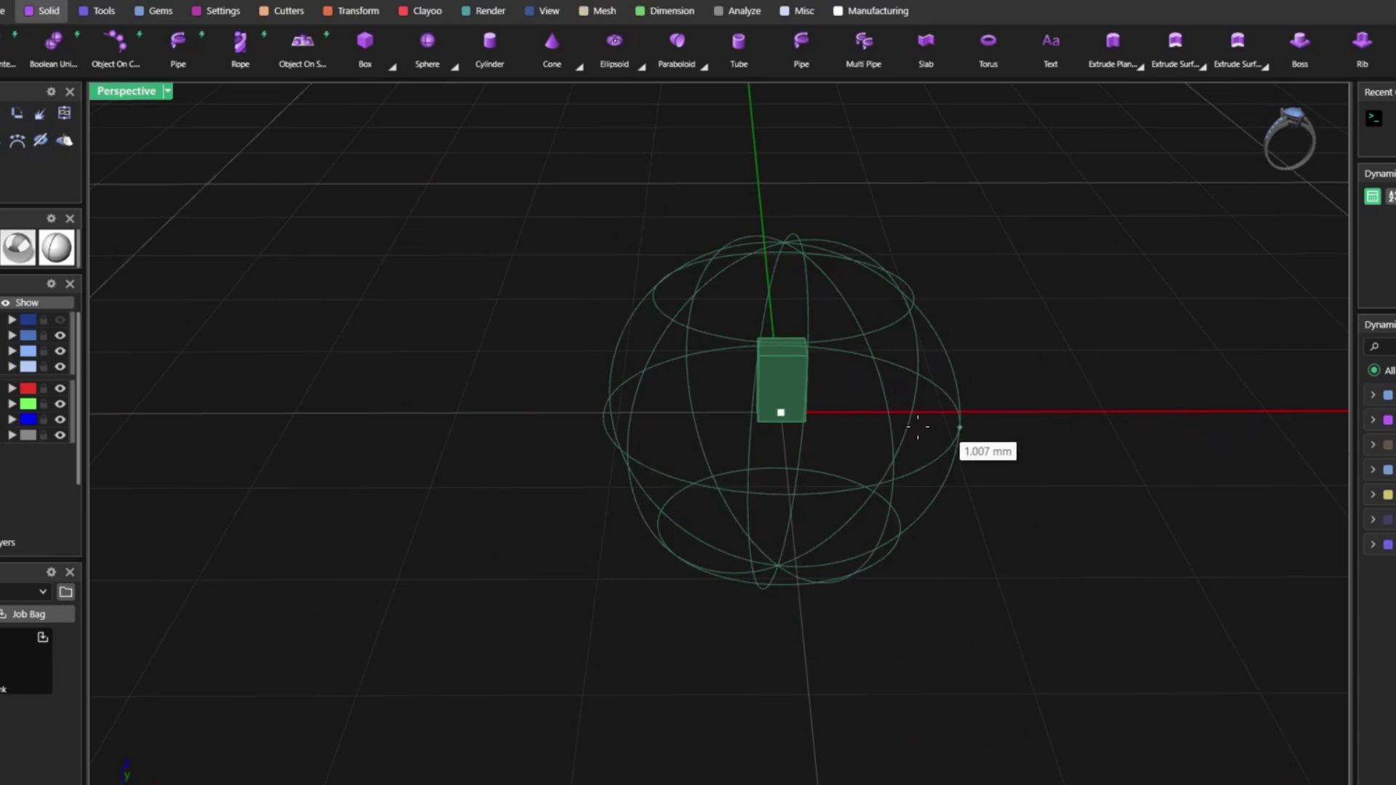
scroll(815, 400, up, 4)
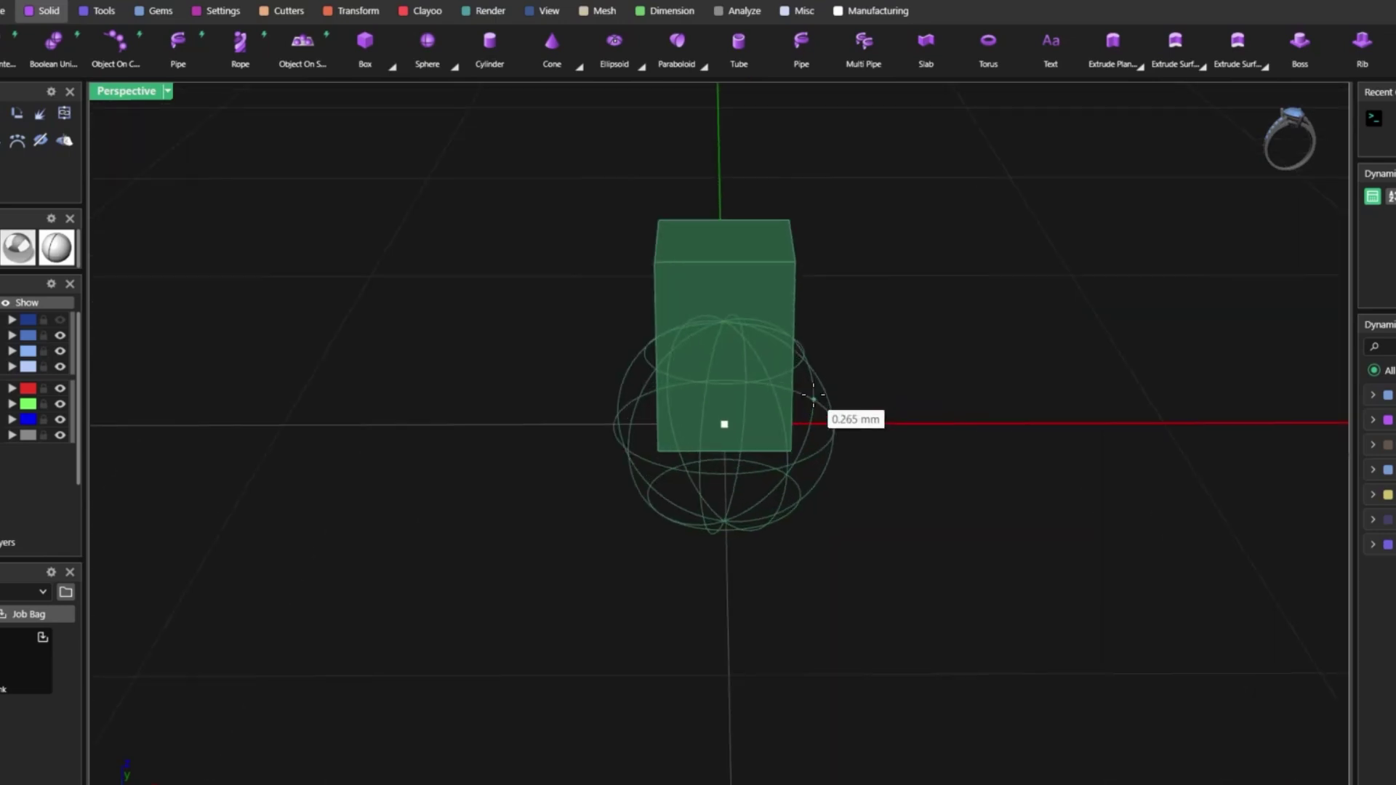
click(784, 354)
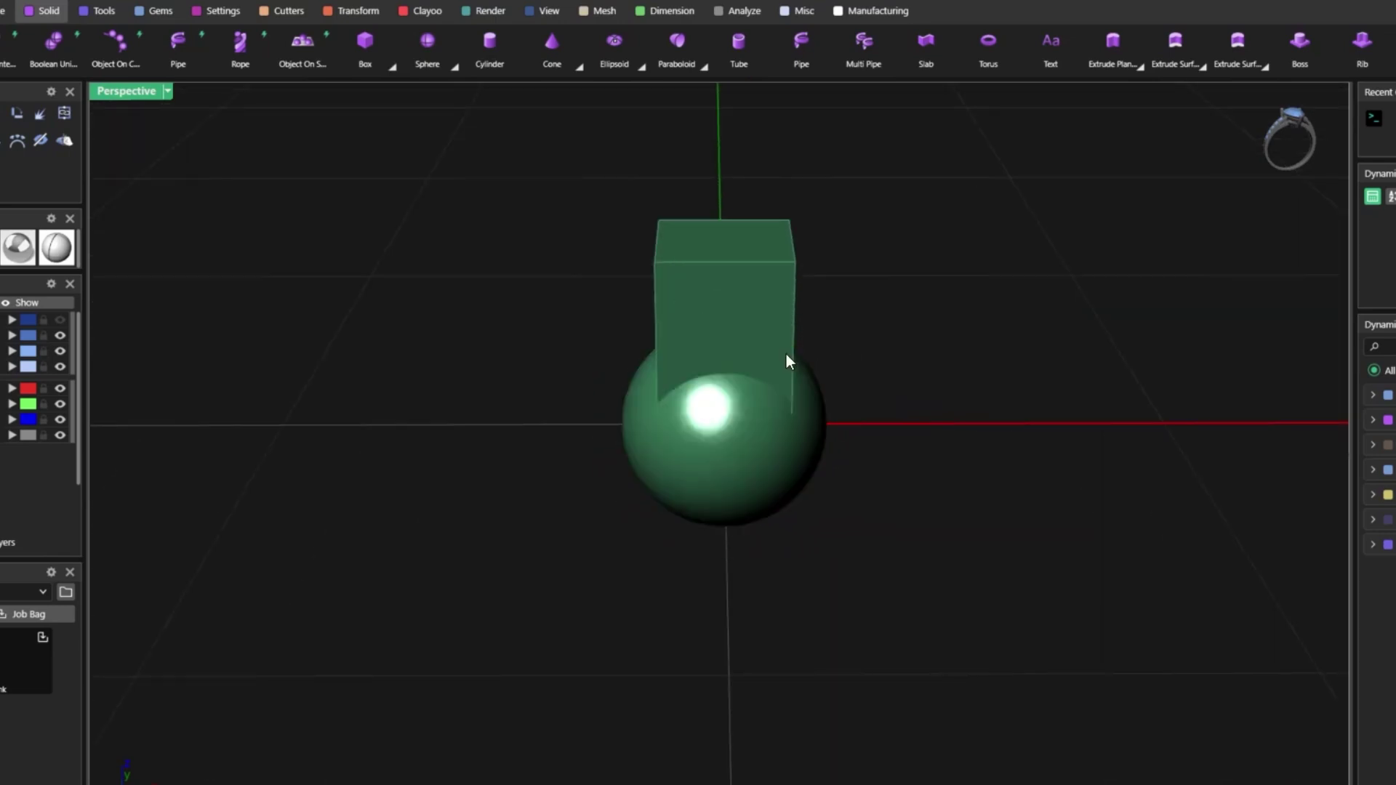
- Raise the sphere vertically by about 0.5 mm so it sits on the box's upper end
click(767, 425)
click(818, 466)
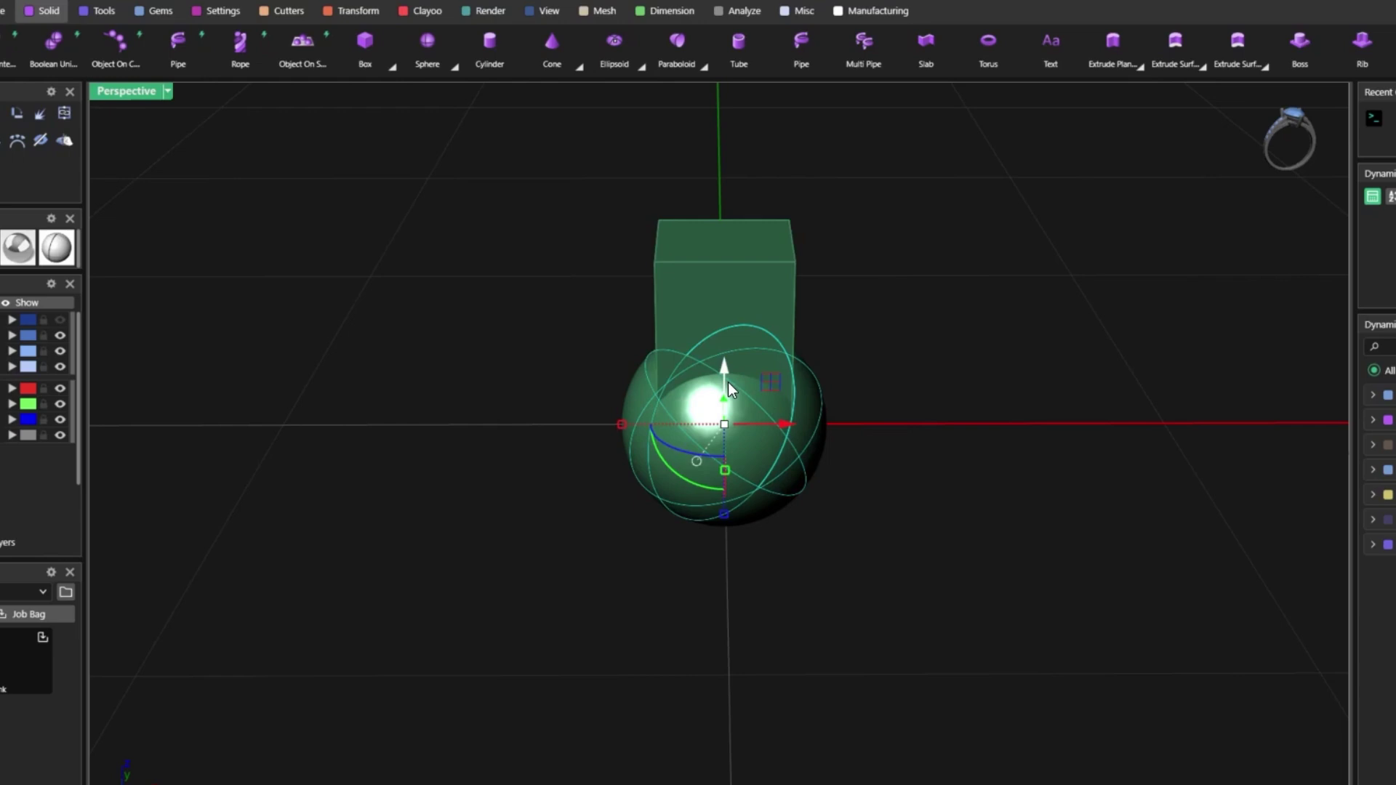
drag(725, 374, 727, 160)
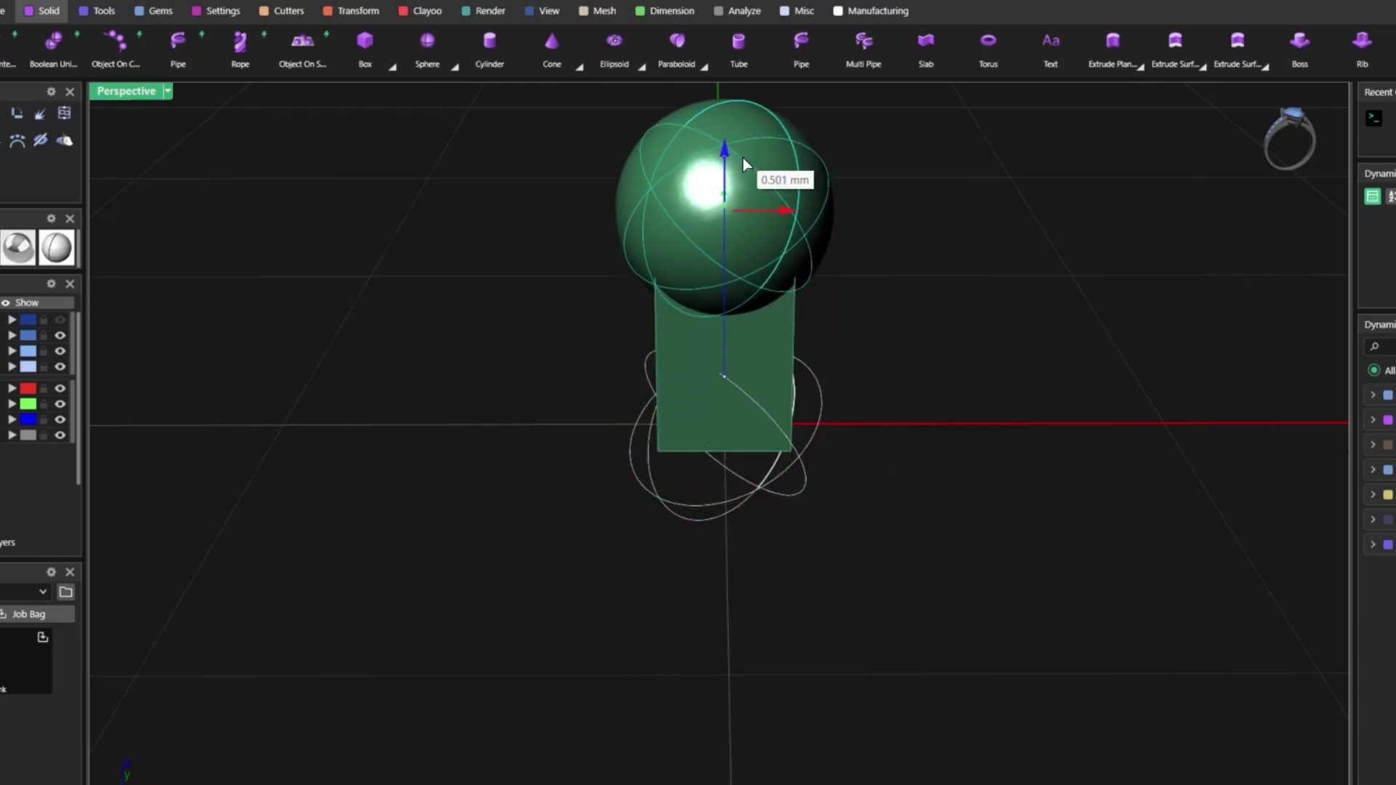
- Scale the sphere down slightly and lower it a little so it caps the box like a prong head
scroll(771, 272, down, 4)
right_drag(818, 379, 851, 309)
scroll(635, 270, up, 4)
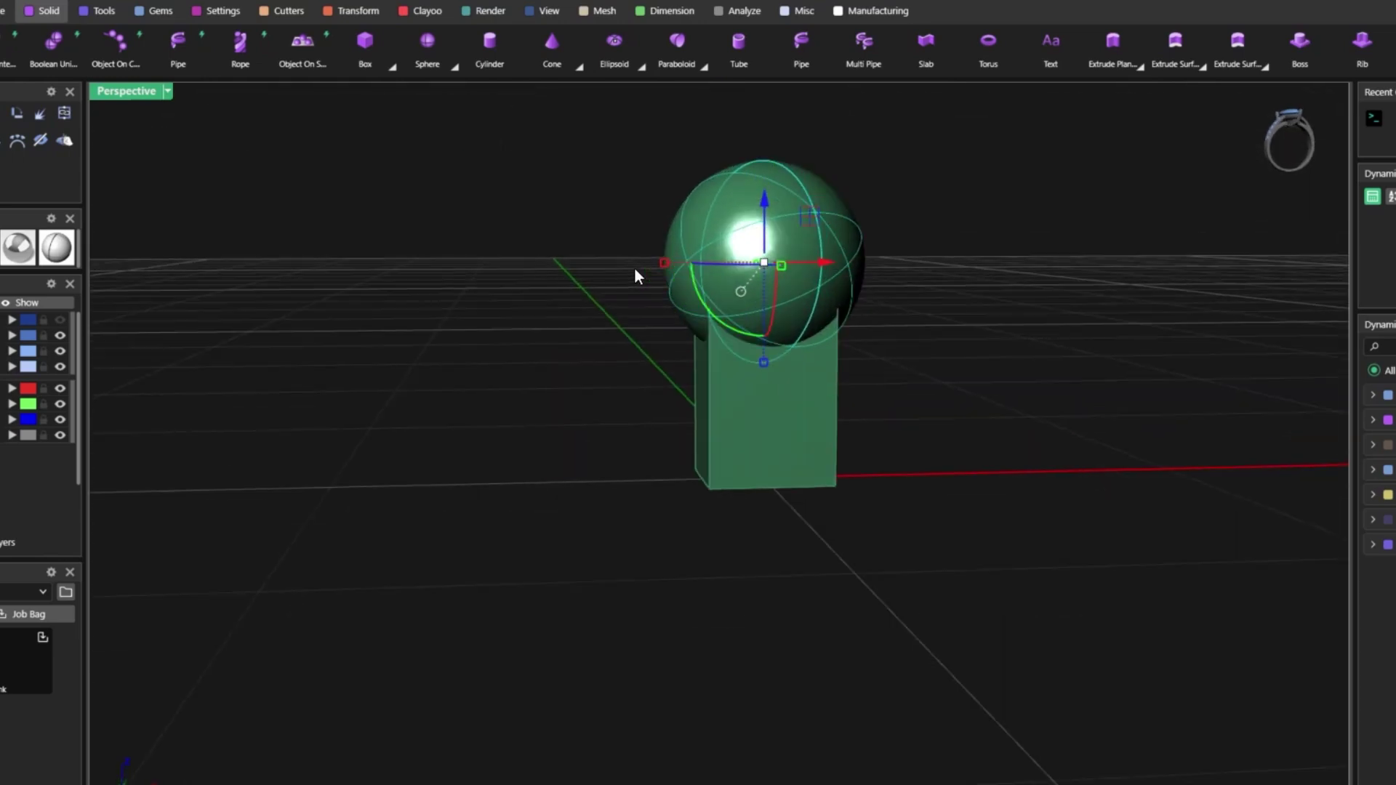
shift+drag(658, 269, 679, 261)
drag(768, 209, 770, 224)
right_drag(775, 262, 816, 320)
drag(777, 207, 778, 216)
right_drag(858, 313, 946, 302)
drag(649, 283, 645, 284)
click(965, 340)
- Merge the box and sphere into one mesh with Shrink Wrap, using a 0.01 target edge length and 10% polygon optimization
scroll(969, 345, down, 4)
right_drag(1012, 459, 897, 386)
scroll(887, 370, up, 4)
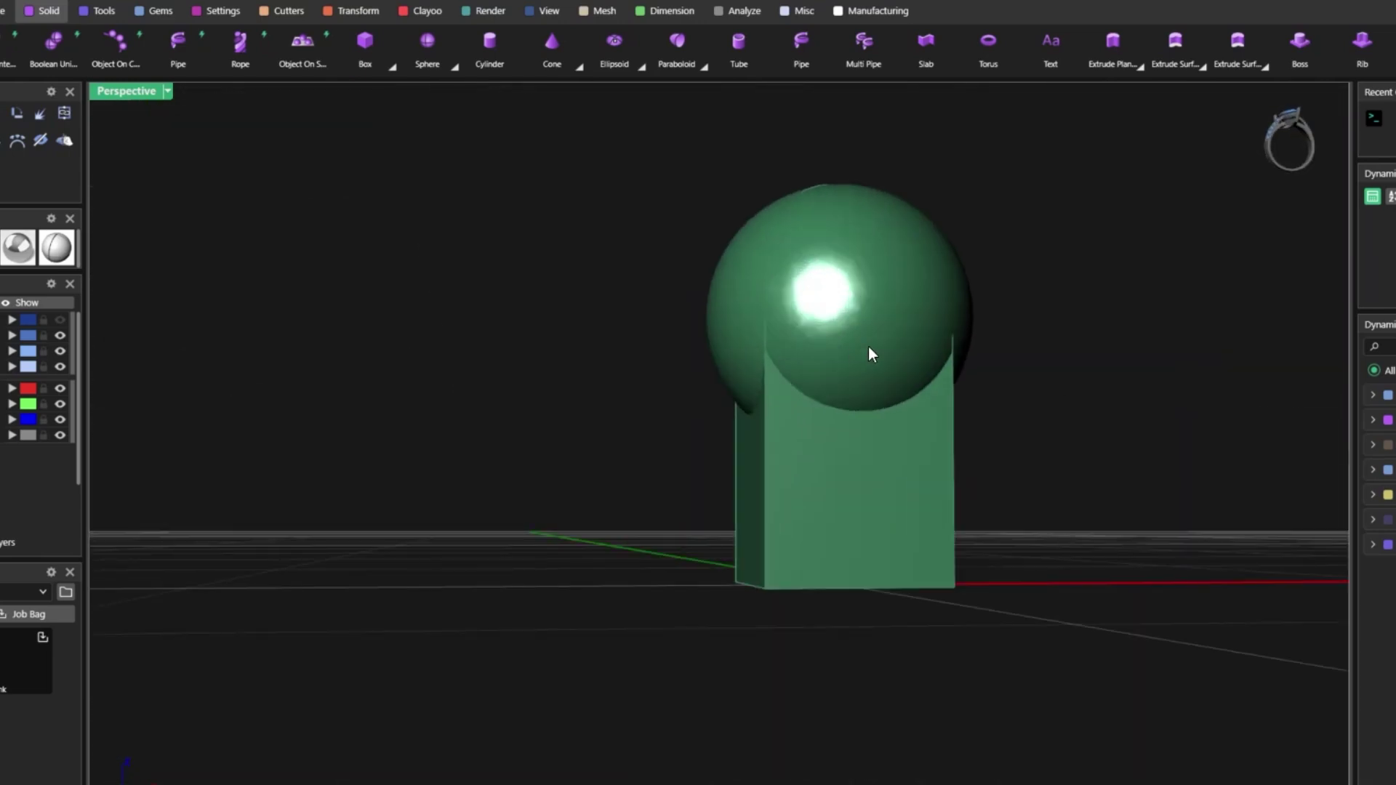
right_drag(759, 341, 935, 396)
click(879, 418)
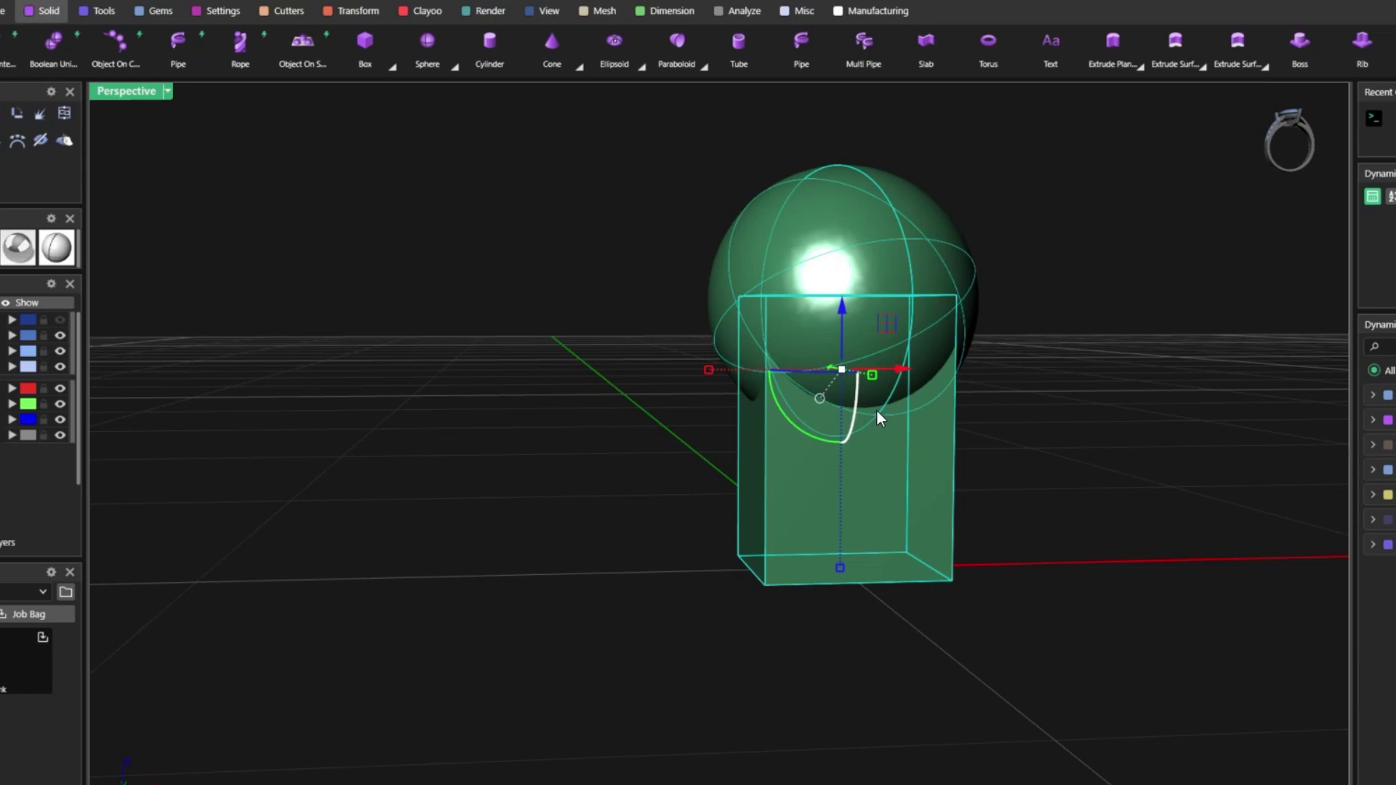
text(s)
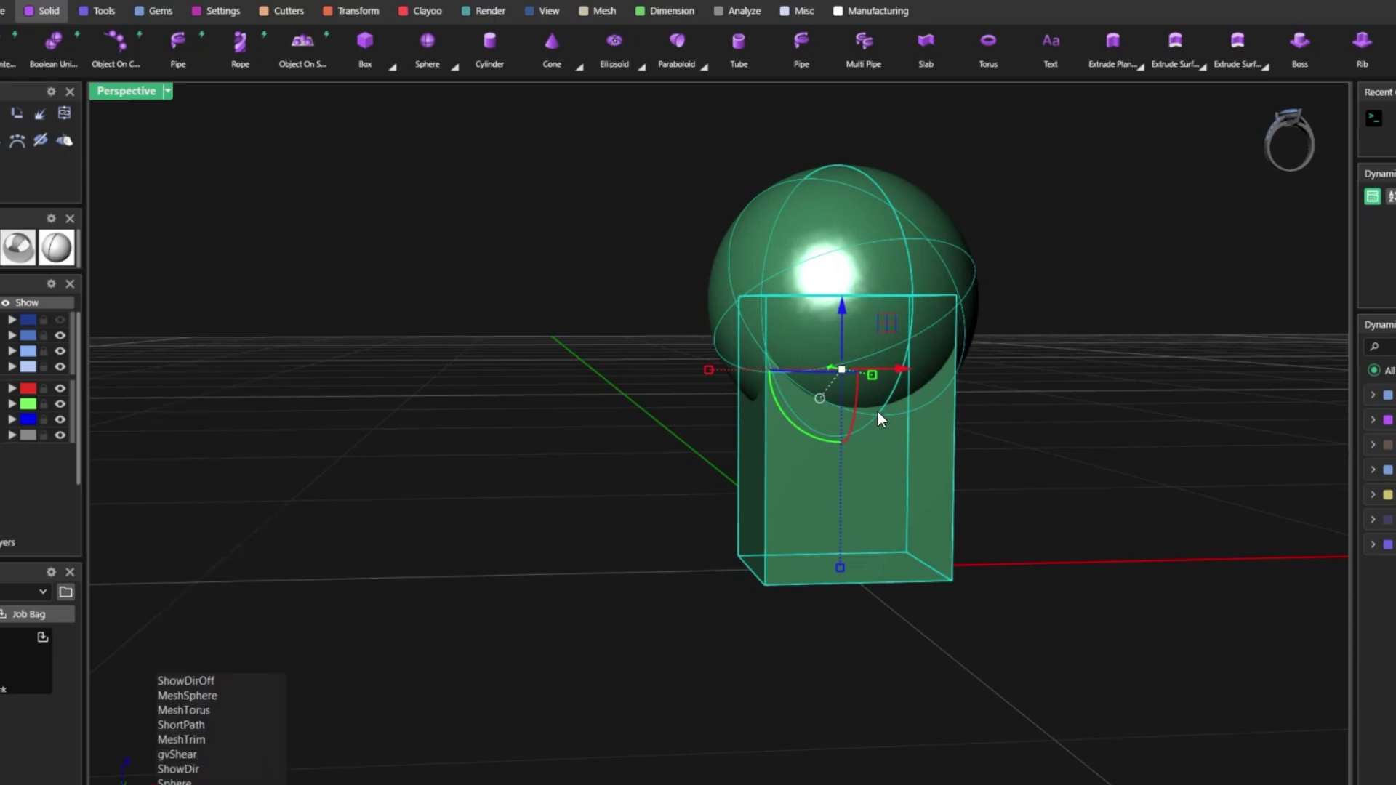
key(Return)
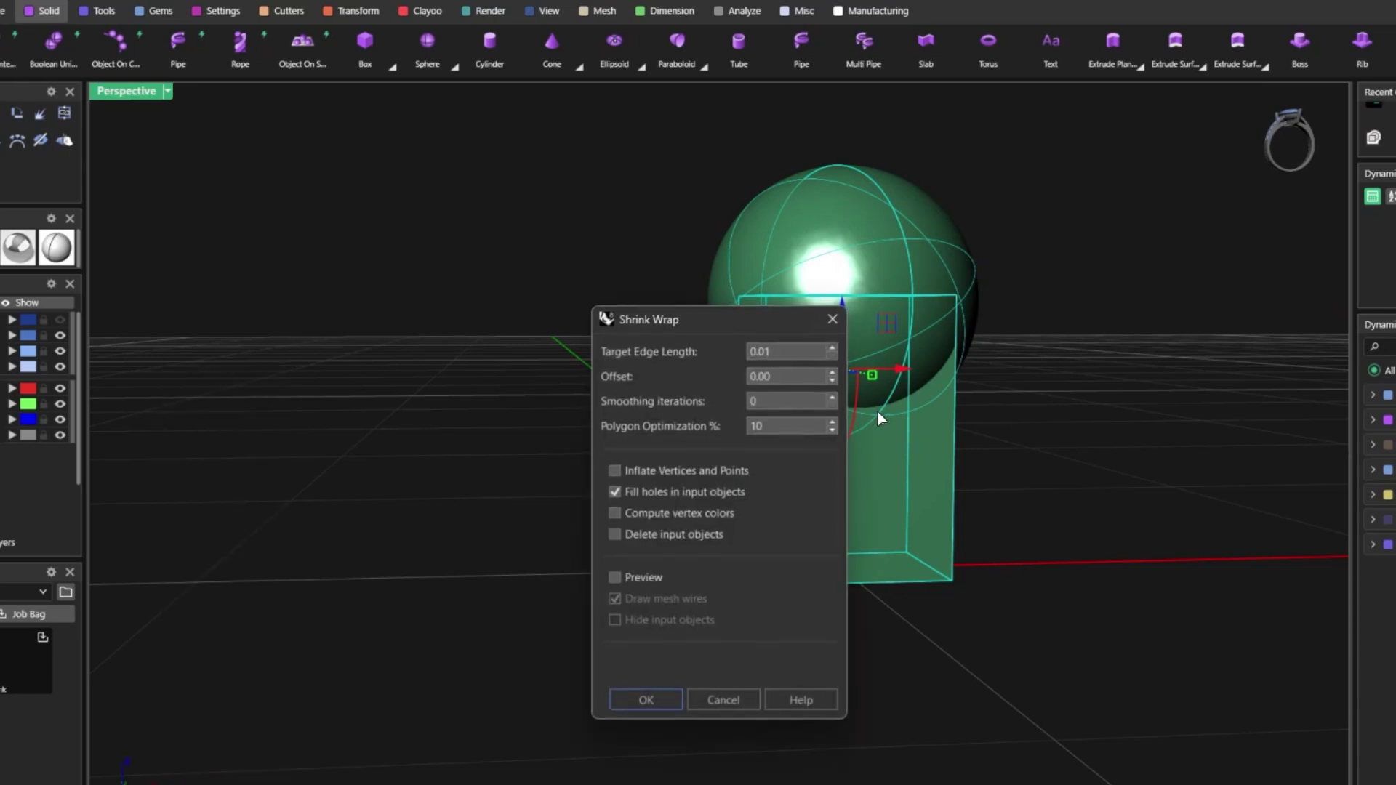
click(662, 696)
click(663, 702)
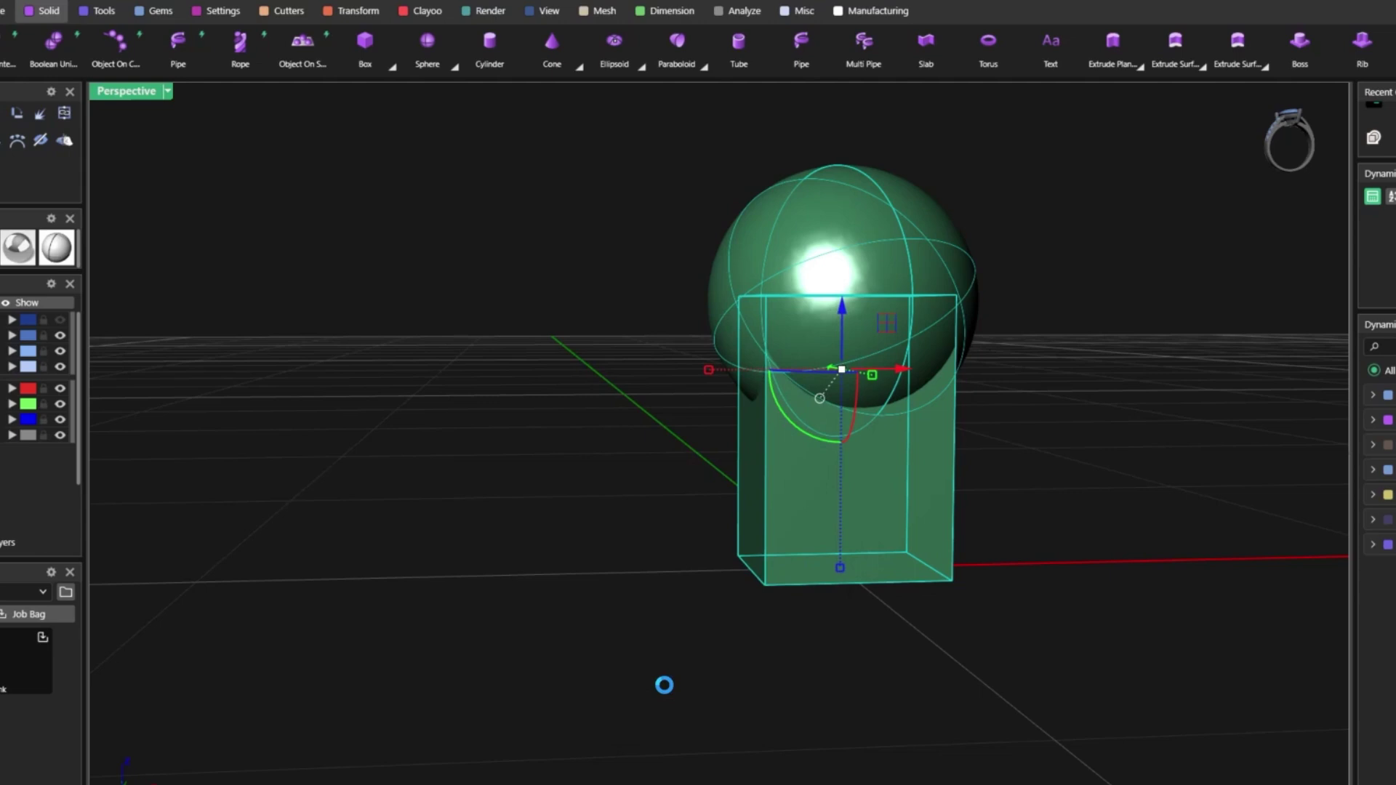
click(1089, 495)
- Delete the original box extrusion and sphere surface, leaving only the shrink-wrapped prong mesh
right_drag(1002, 471, 958, 389)
click(878, 474)
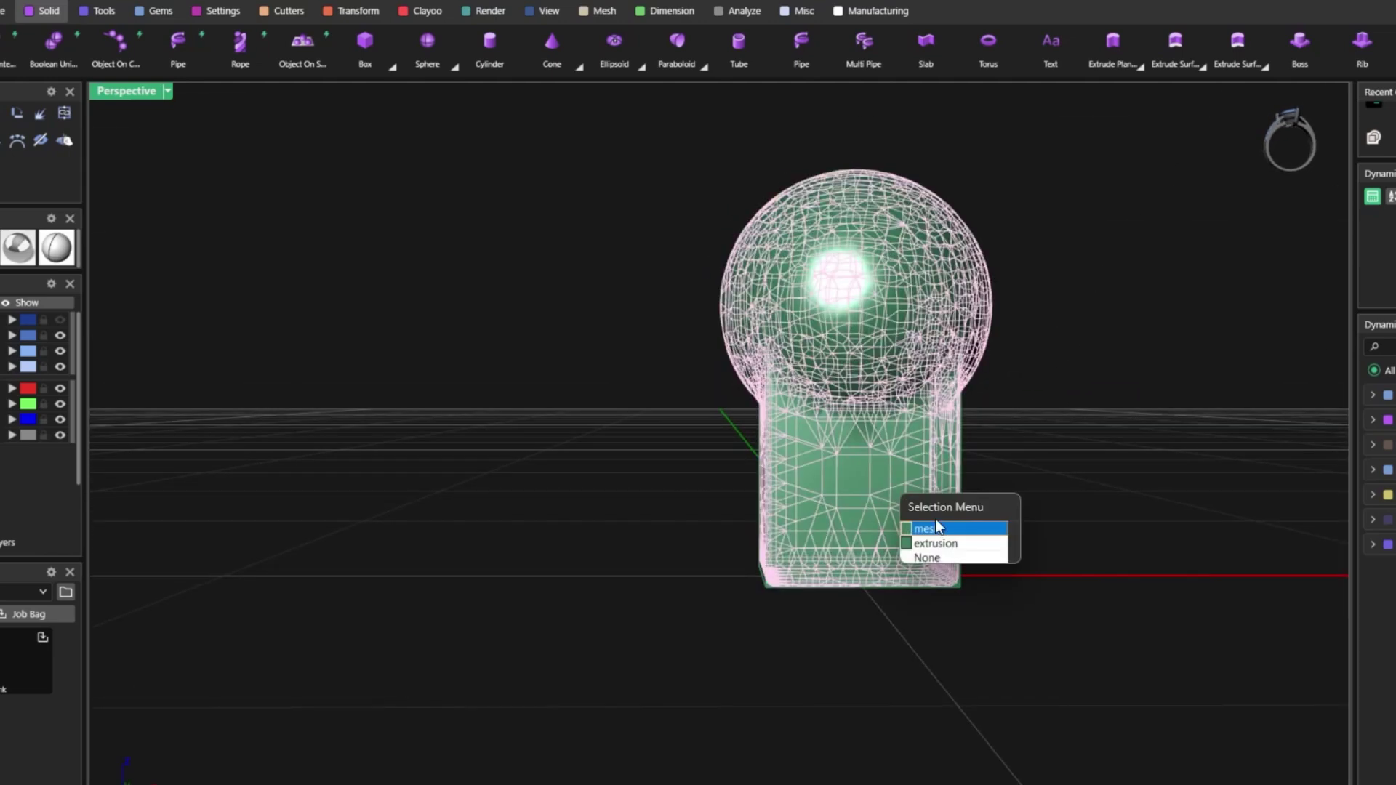
click(962, 545)
click(963, 546)
click(924, 243)
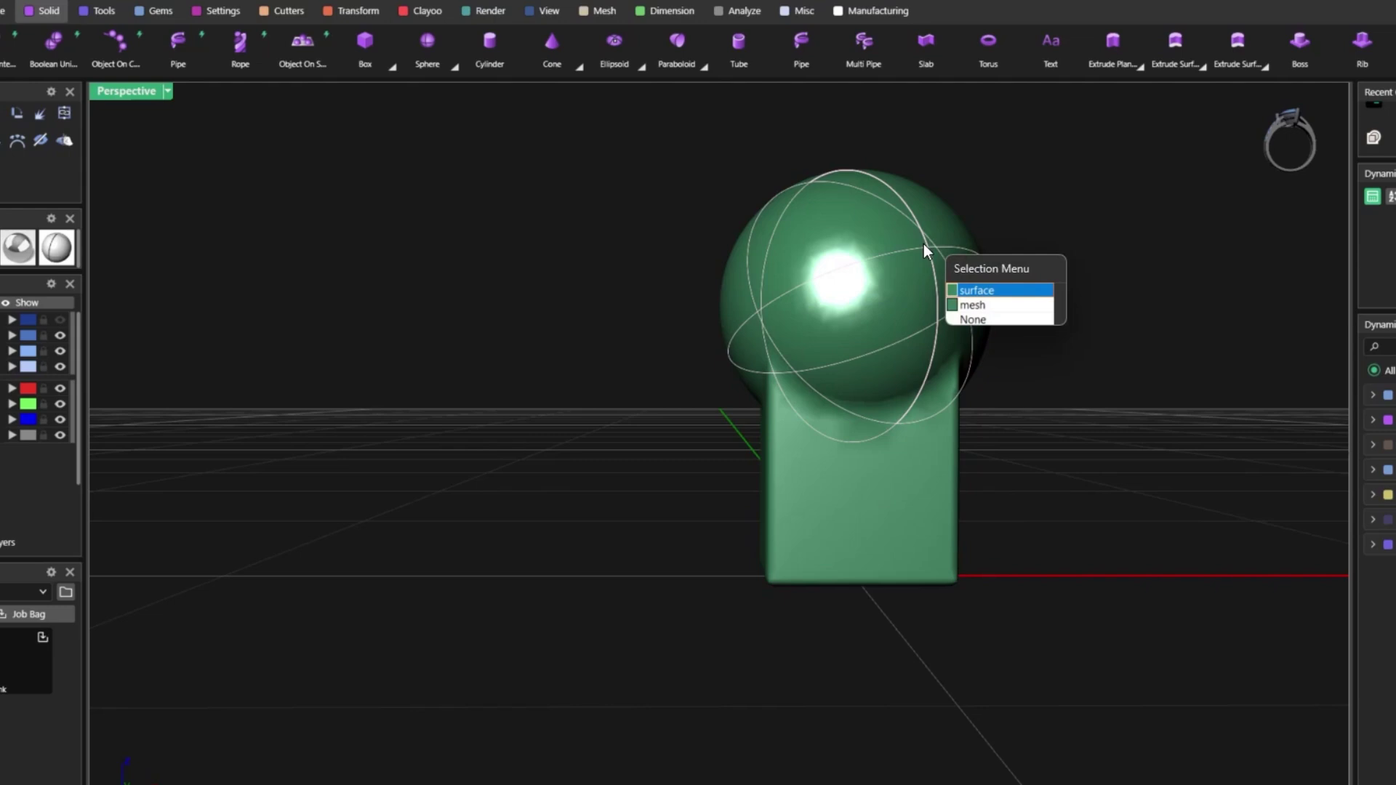
click(983, 292)
click(1018, 315)
right_drag(1019, 314, 823, 330)
scroll(823, 378, down, 6)
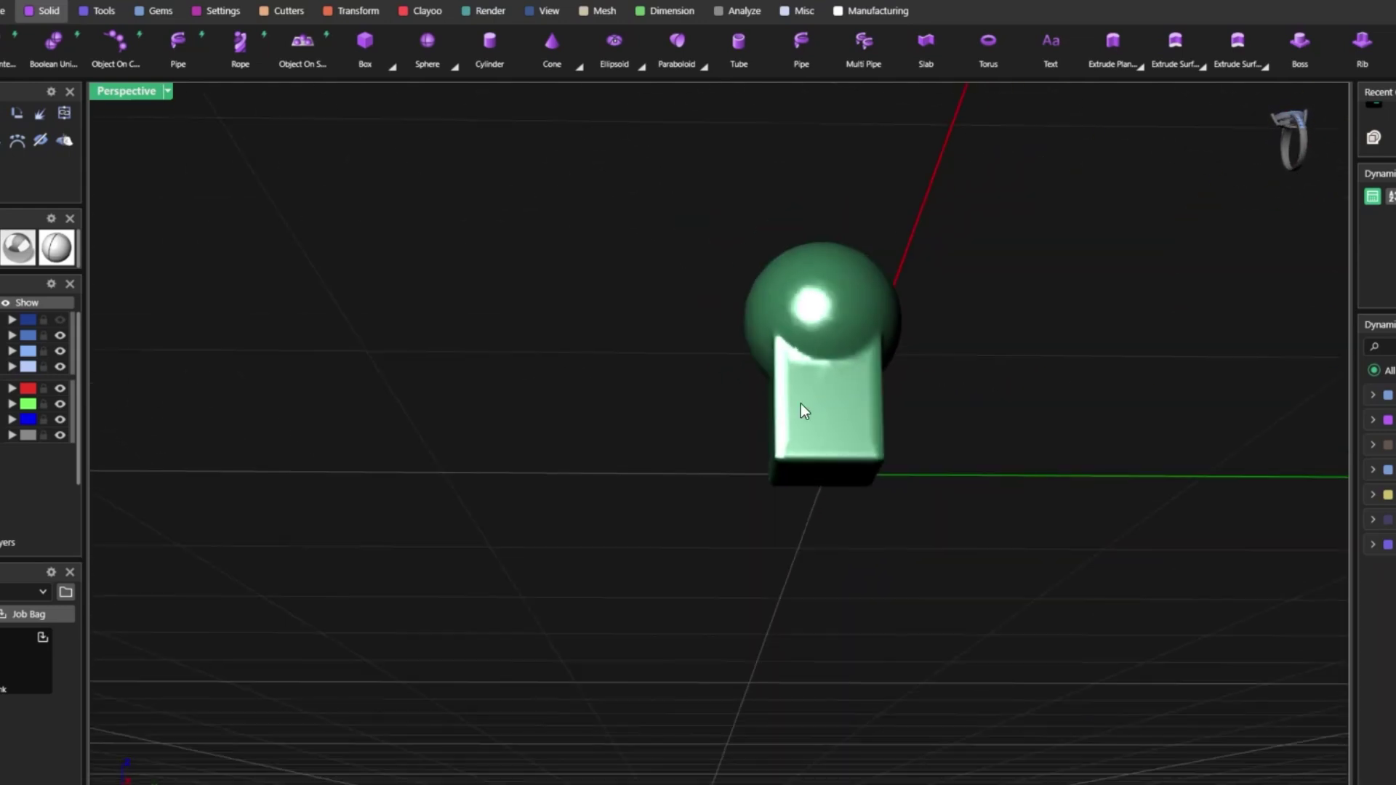
right_drag(799, 406, 964, 502)
shift+right_drag(694, 420, 841, 471)
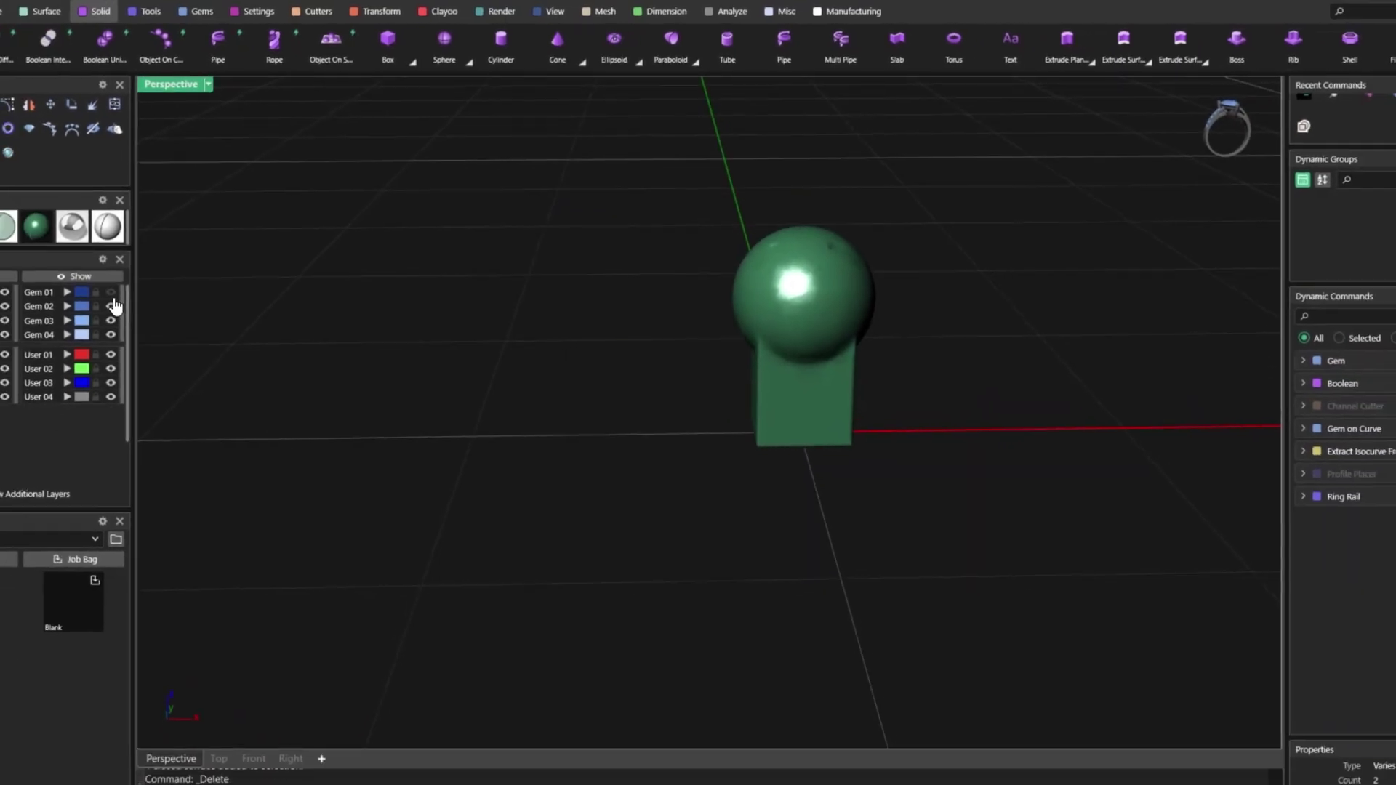
- Show the Gem 01 layer and move the prong mesh in the Top view from the gem's centre to its edge in the positive X and Y quadrant
click(85, 308)
scroll(743, 282, down, 3)
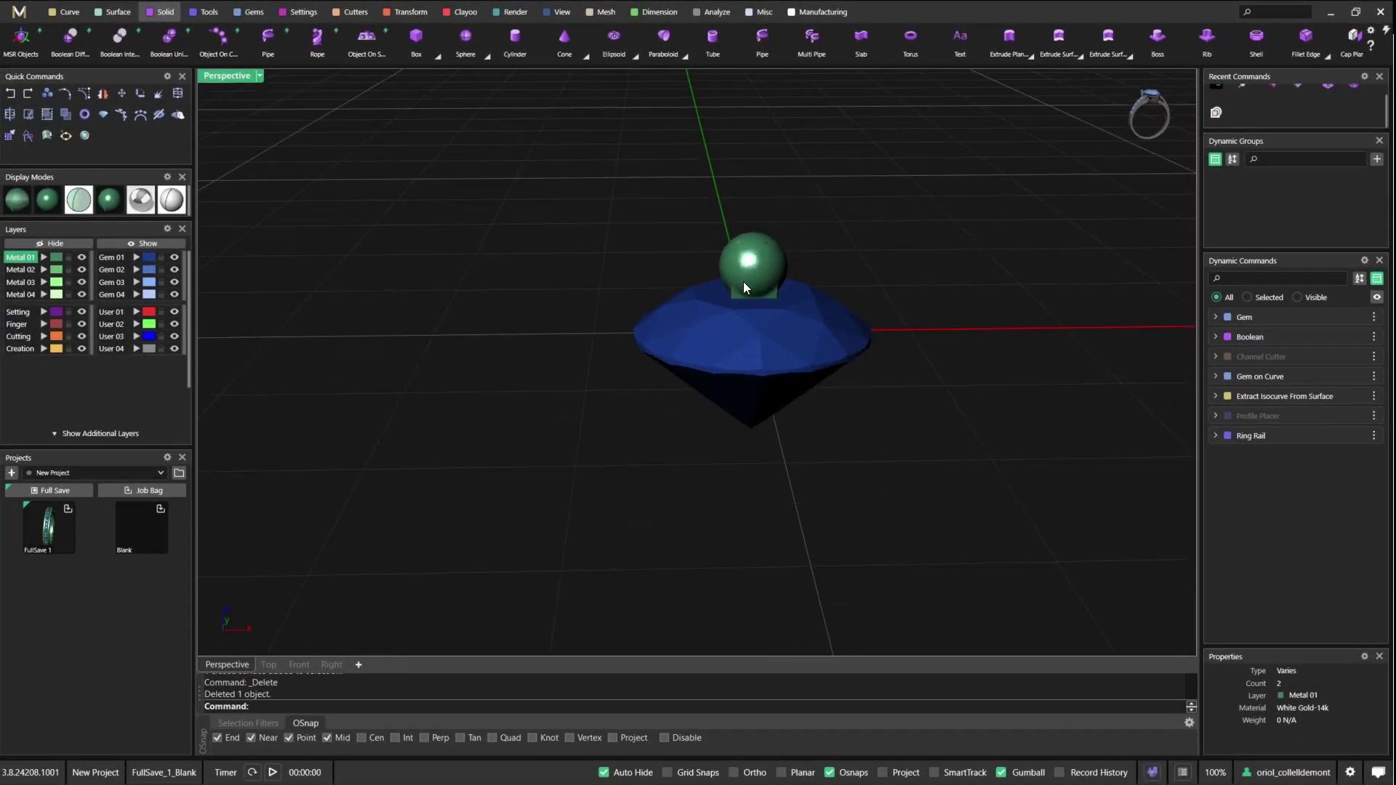
right_drag(743, 282, 776, 426)
click(269, 665)
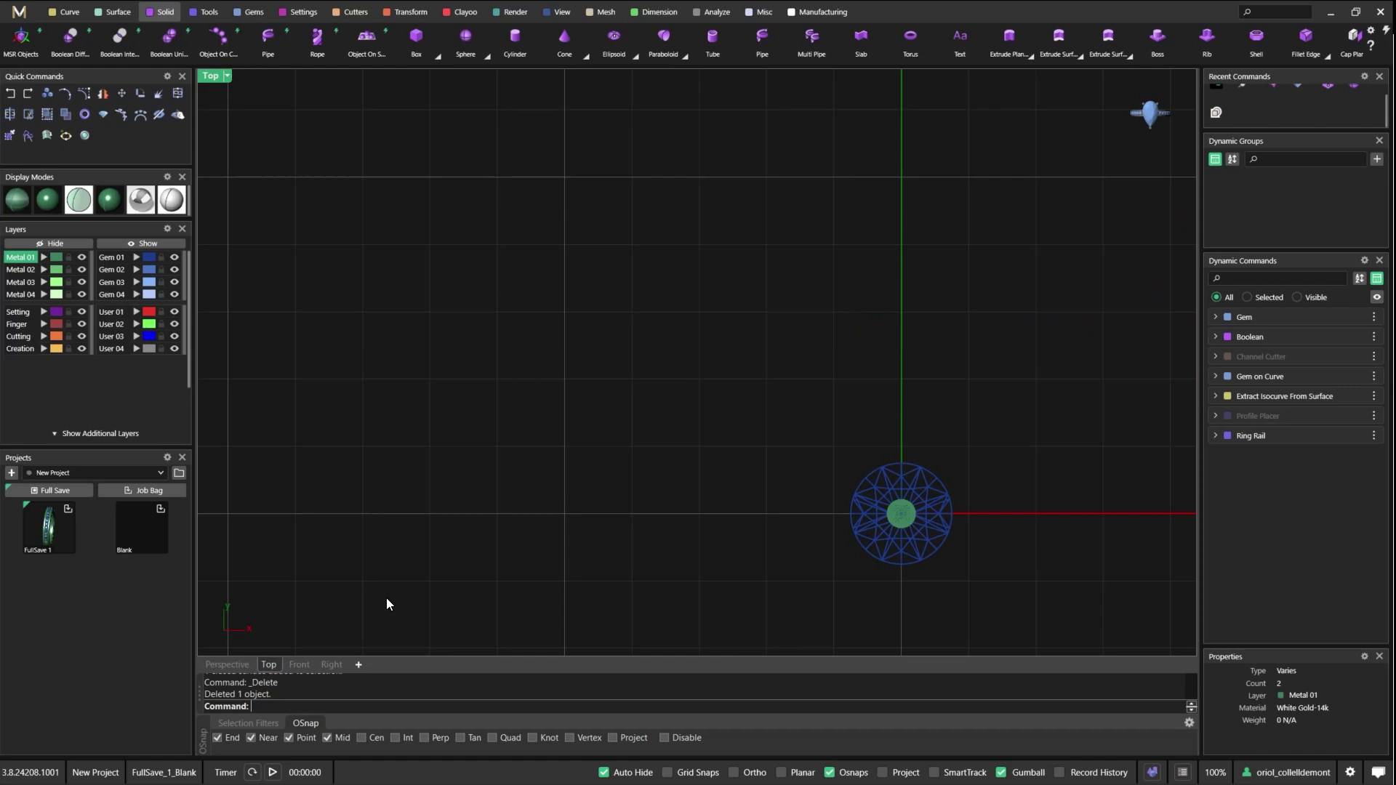
right_drag(1058, 472, 932, 354)
scroll(702, 399, up, 6)
click(834, 400)
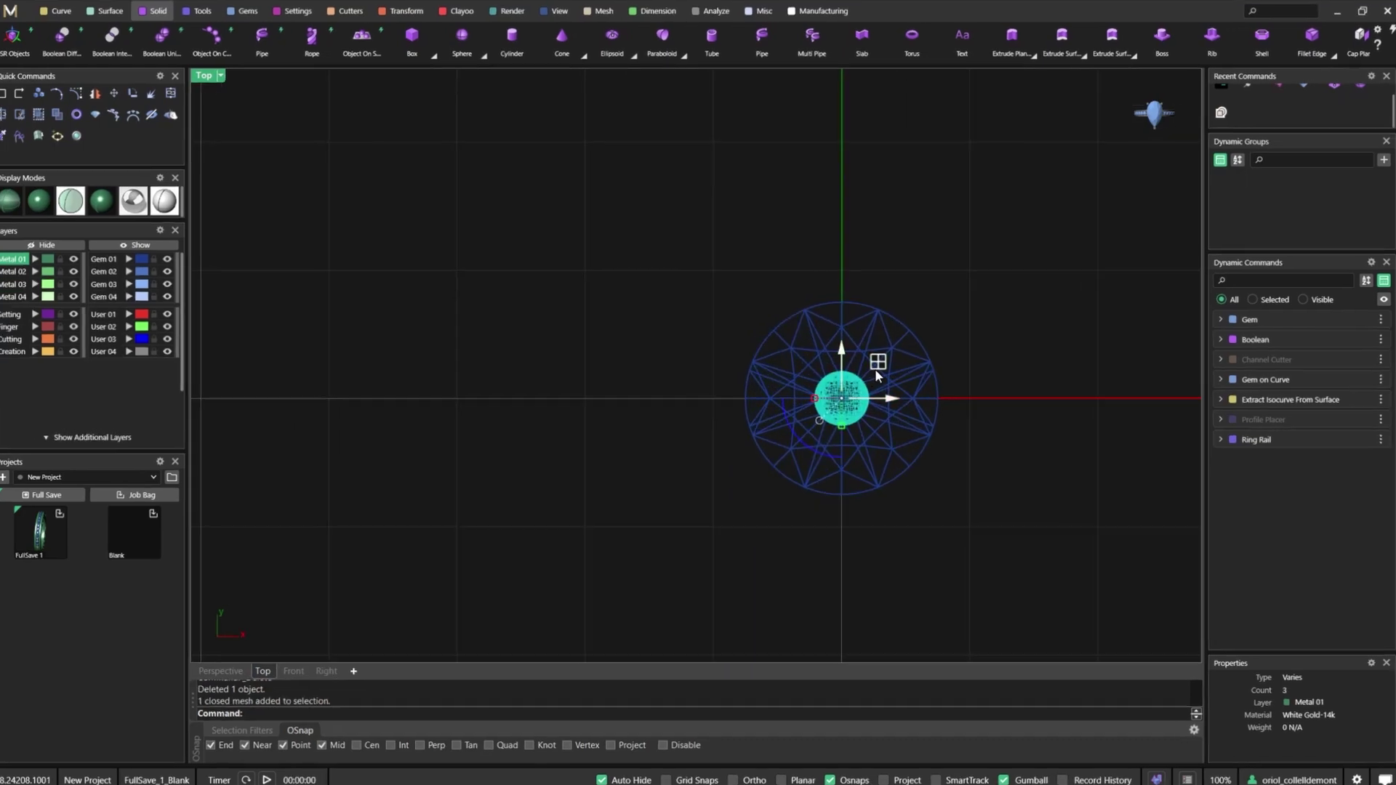
drag(876, 372, 993, 320)
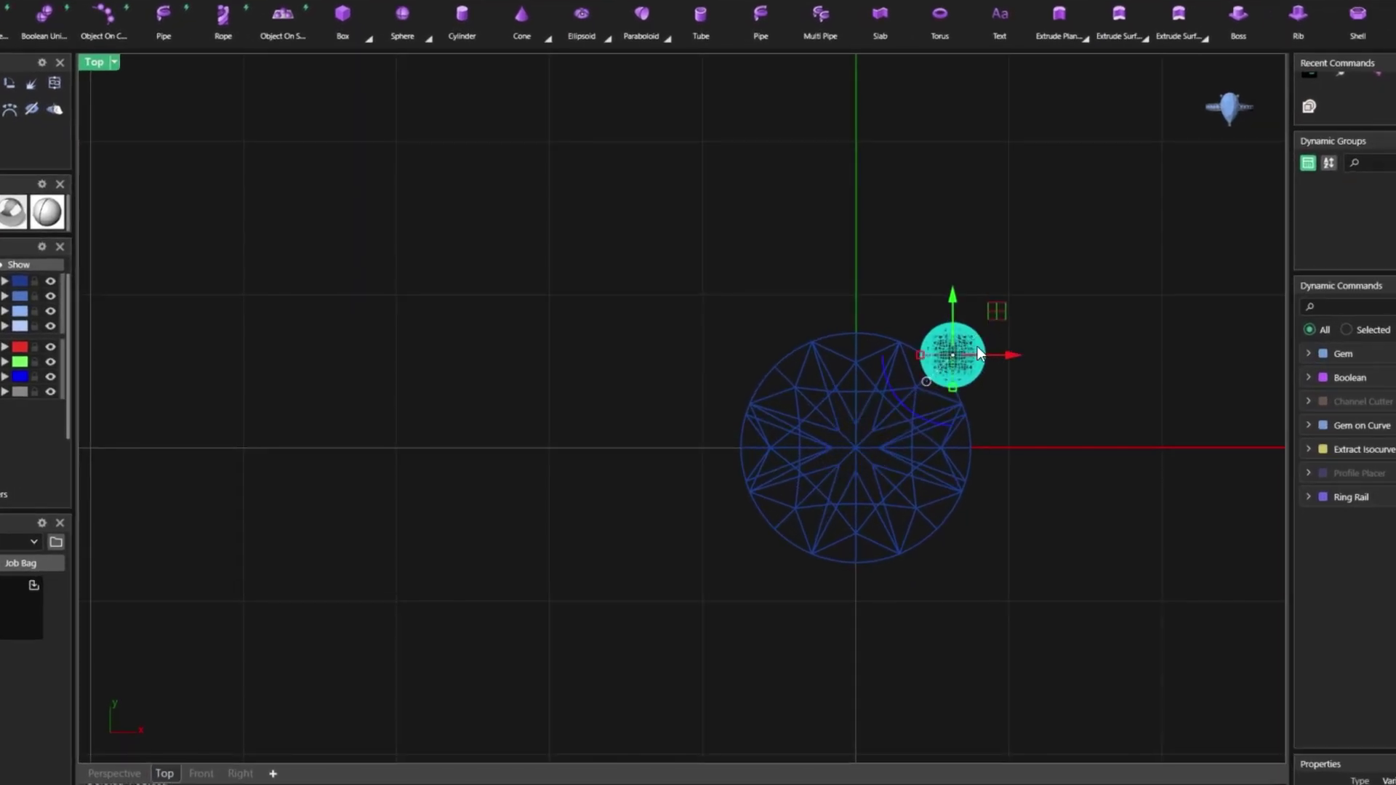
- Enlarge the prong slightly and shift it diagonally outward so it only just overlaps the gem's edge
click(919, 357)
drag(916, 357, 911, 360)
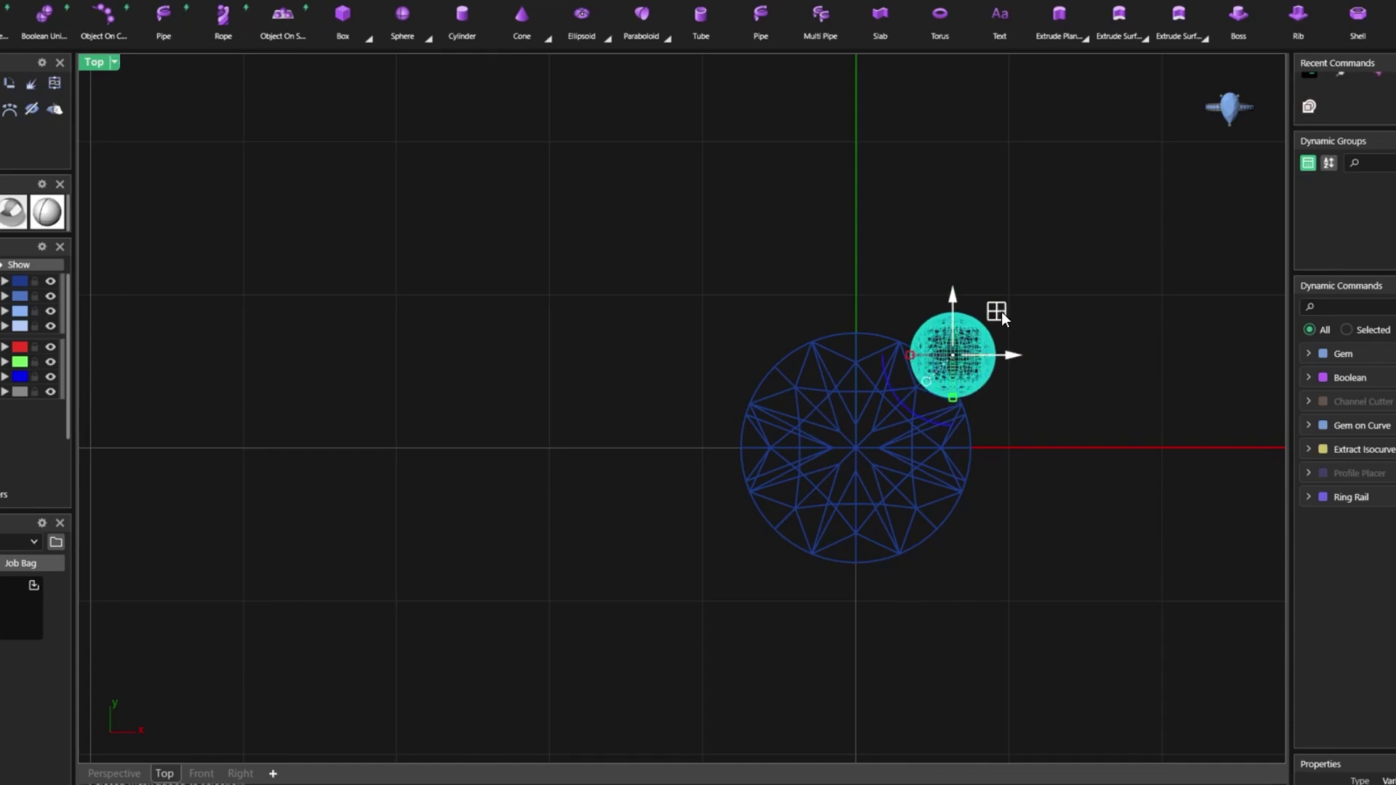
click(1018, 407)
click(966, 365)
drag(1005, 317, 1005, 305)
click(1052, 396)
- Mirror the prong with only X Mirror on to place a copy on the gem's negative Y side
click(947, 336)
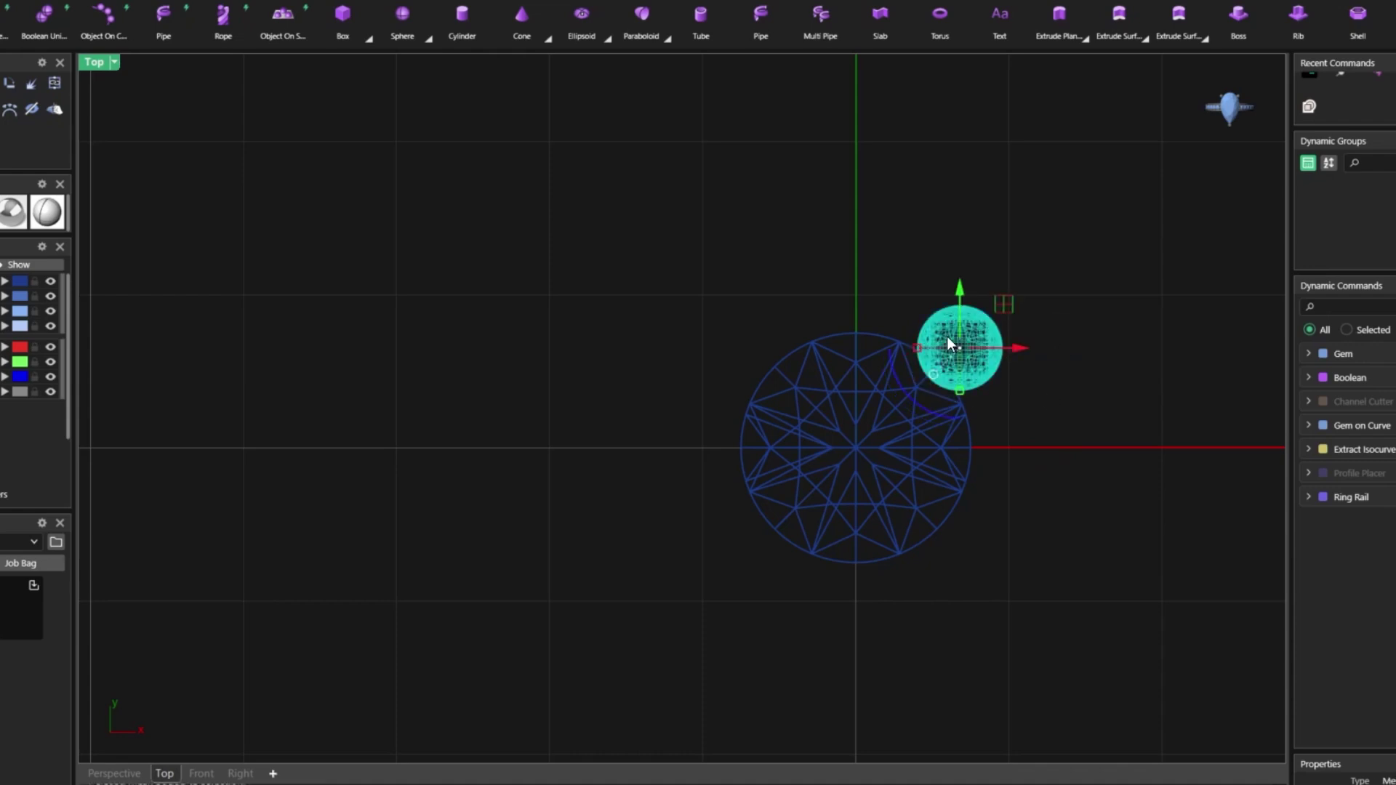
click(303, 2)
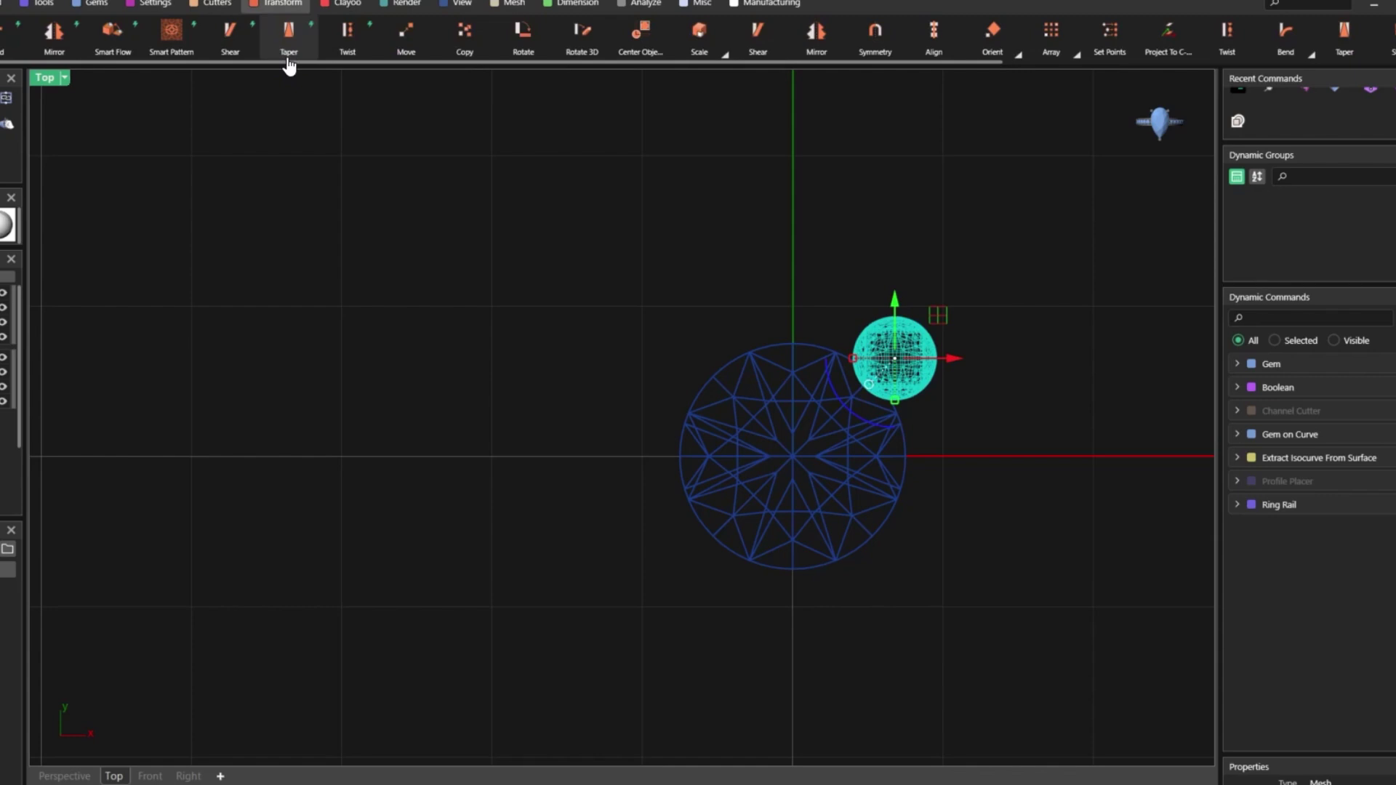
click(78, 25)
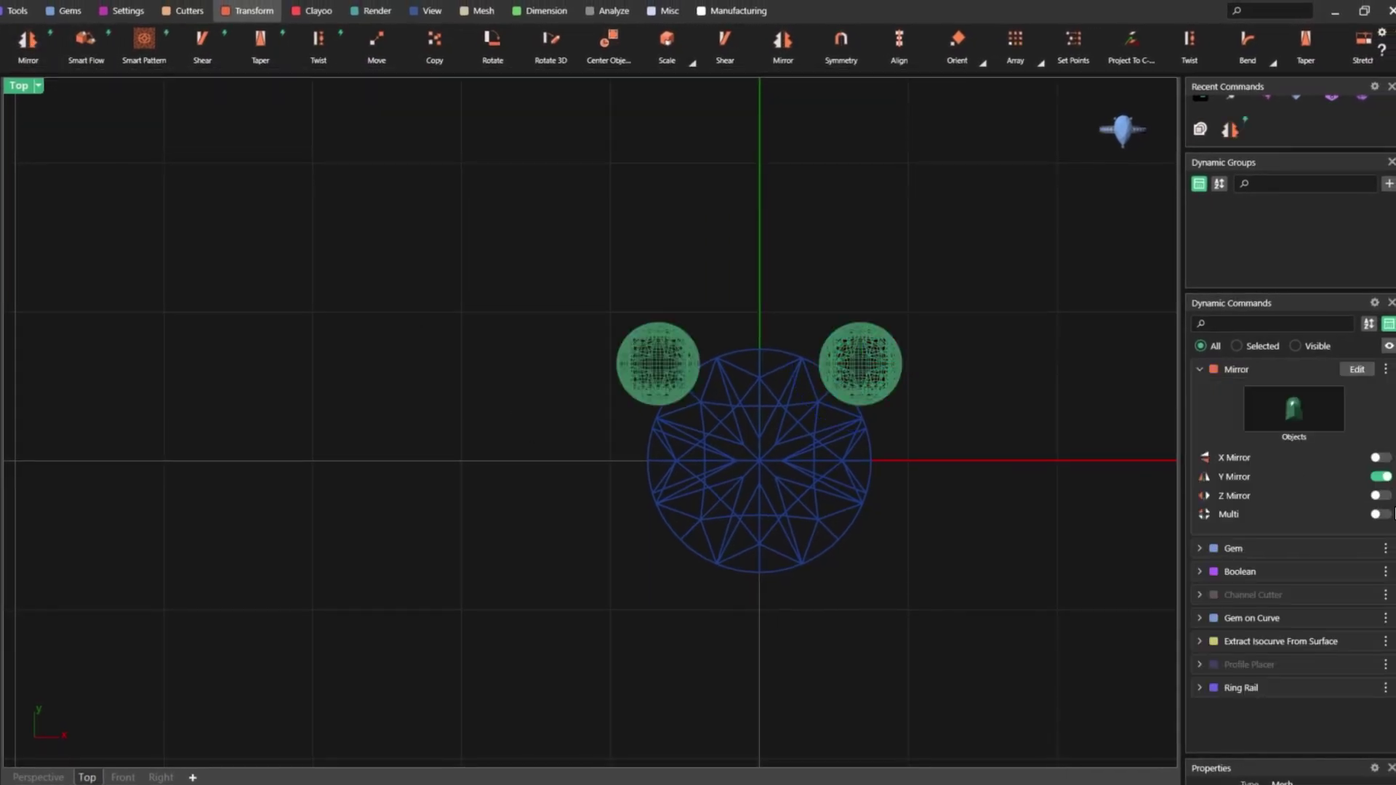
click(1379, 457)
click(1380, 477)
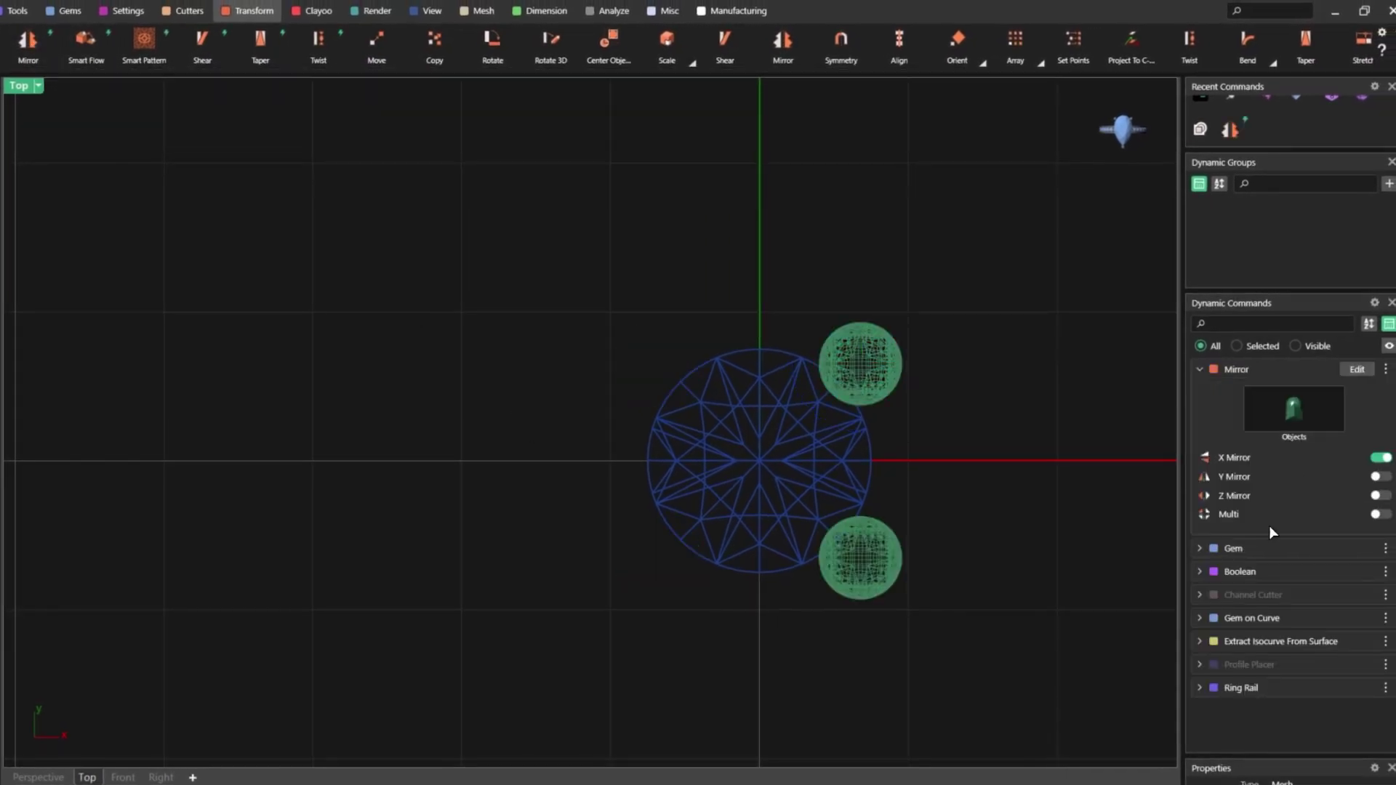
- Mirror both prongs with Y Mirror to place copies on the gem's negative X side
click(861, 575)
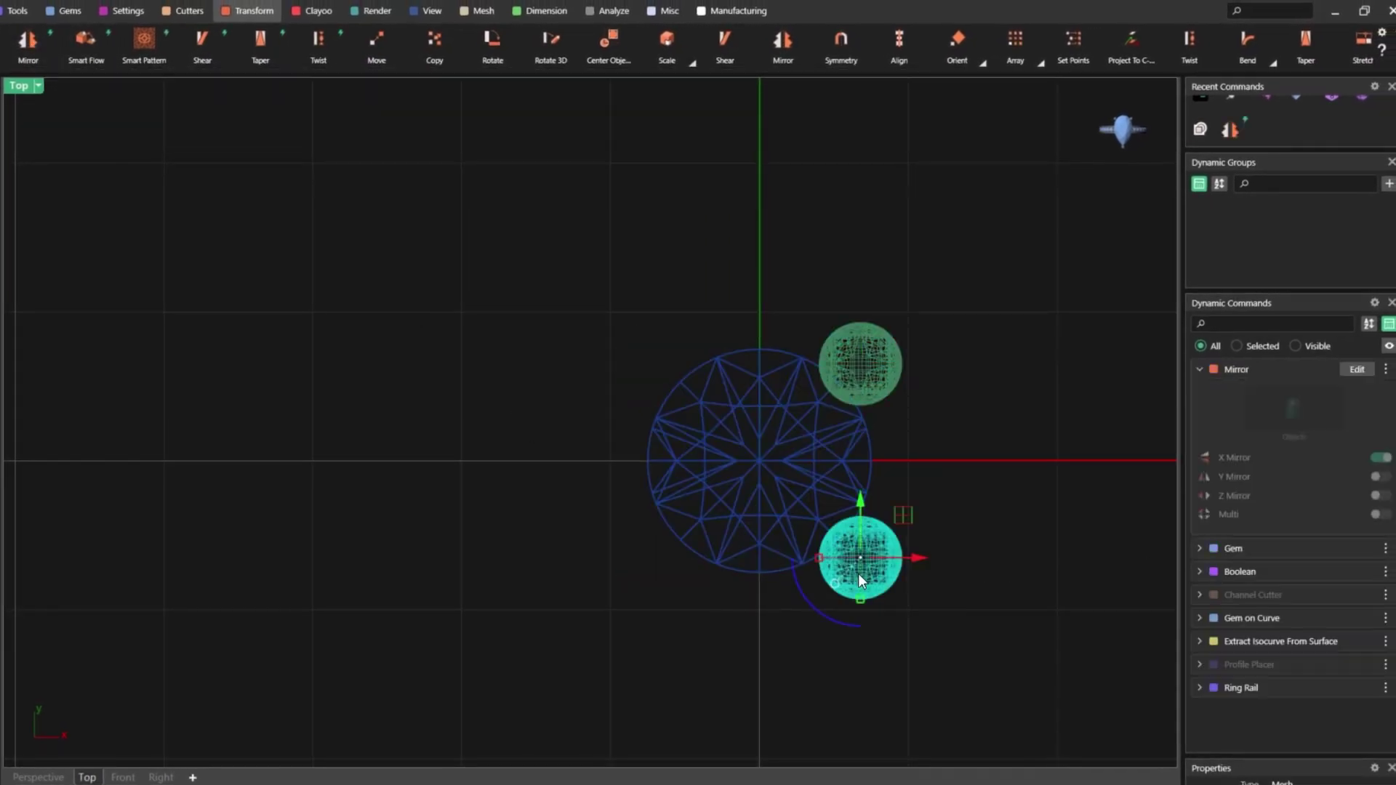
shift+click(880, 344)
click(32, 46)
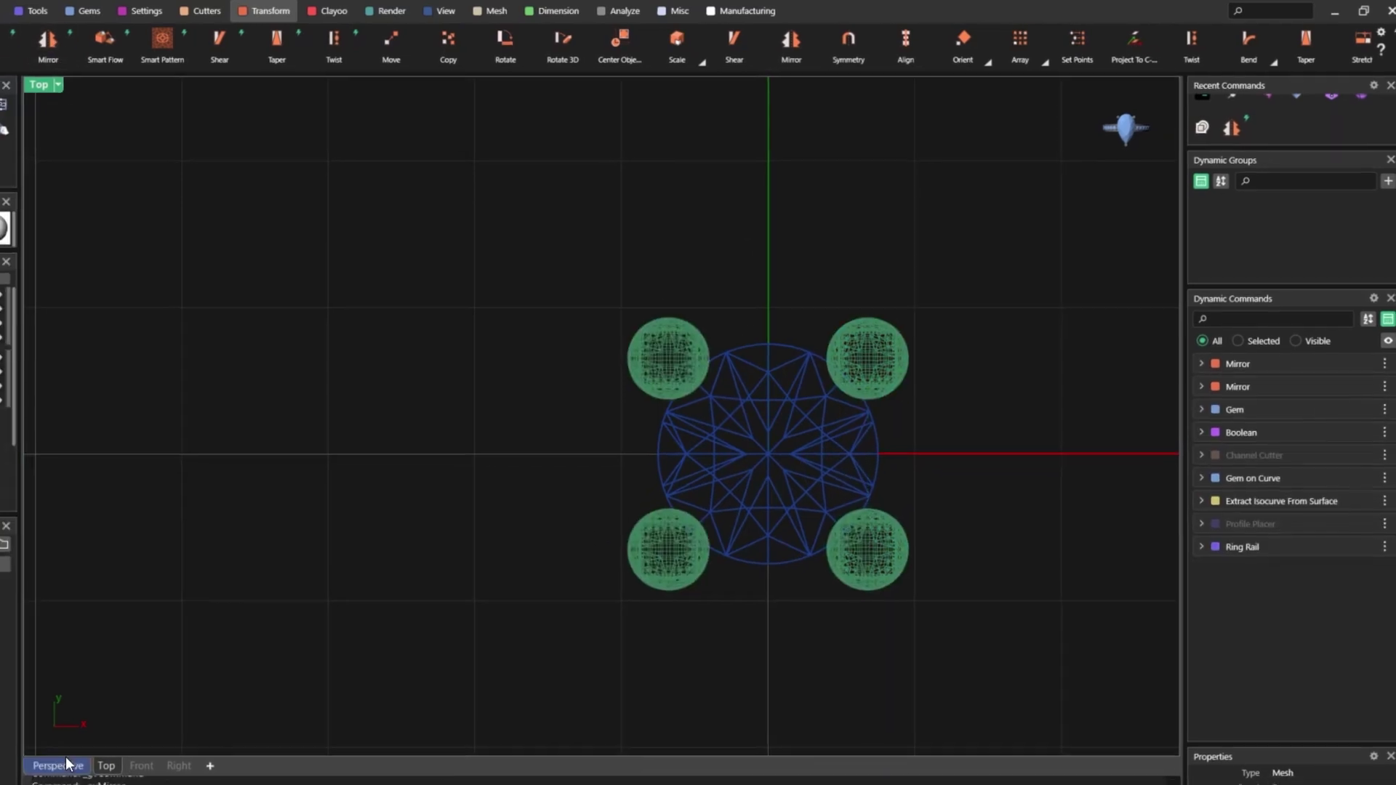
- Lower the original prong slightly in the Perspective view so the prong heads sit closer to the gem
click(38, 777)
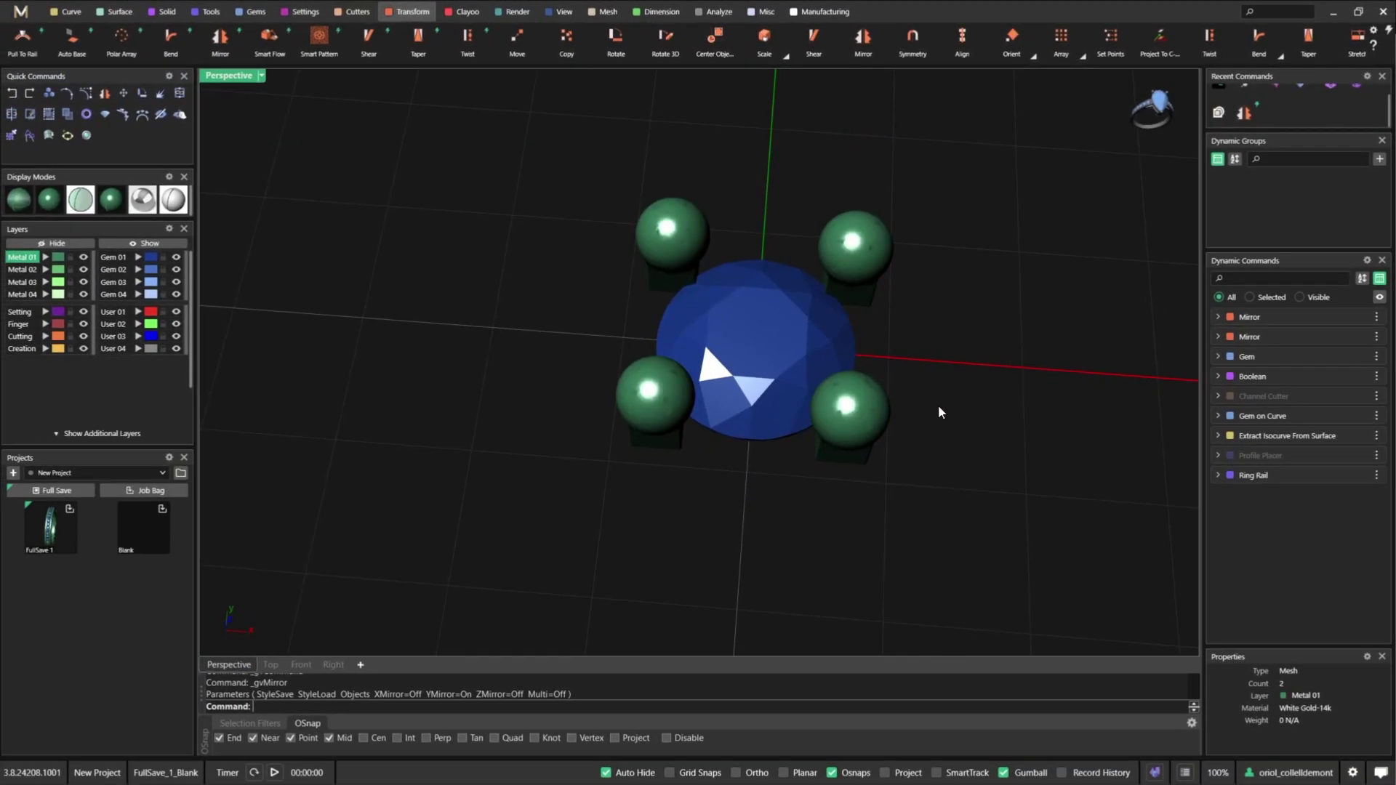
right_drag(938, 413, 904, 261)
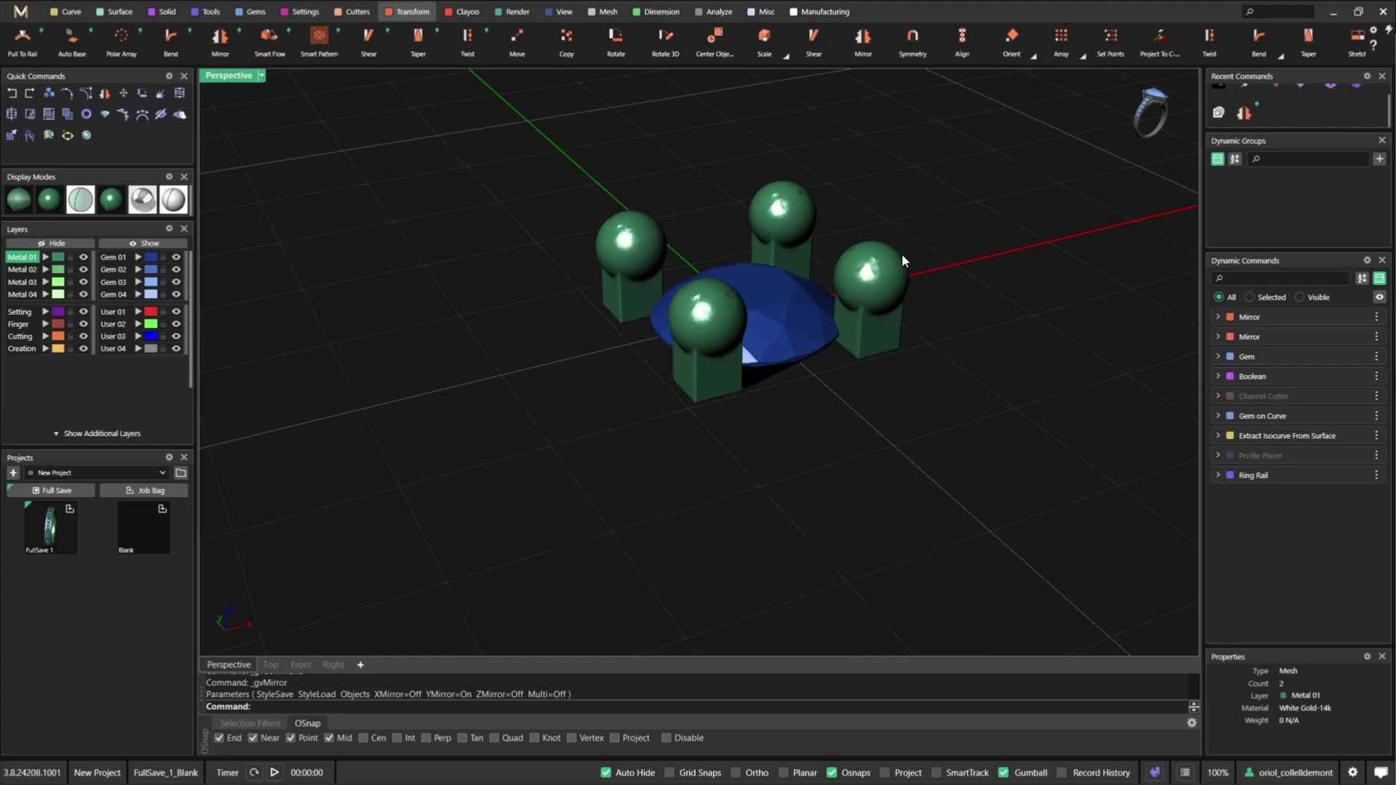
right_drag(663, 322, 838, 249)
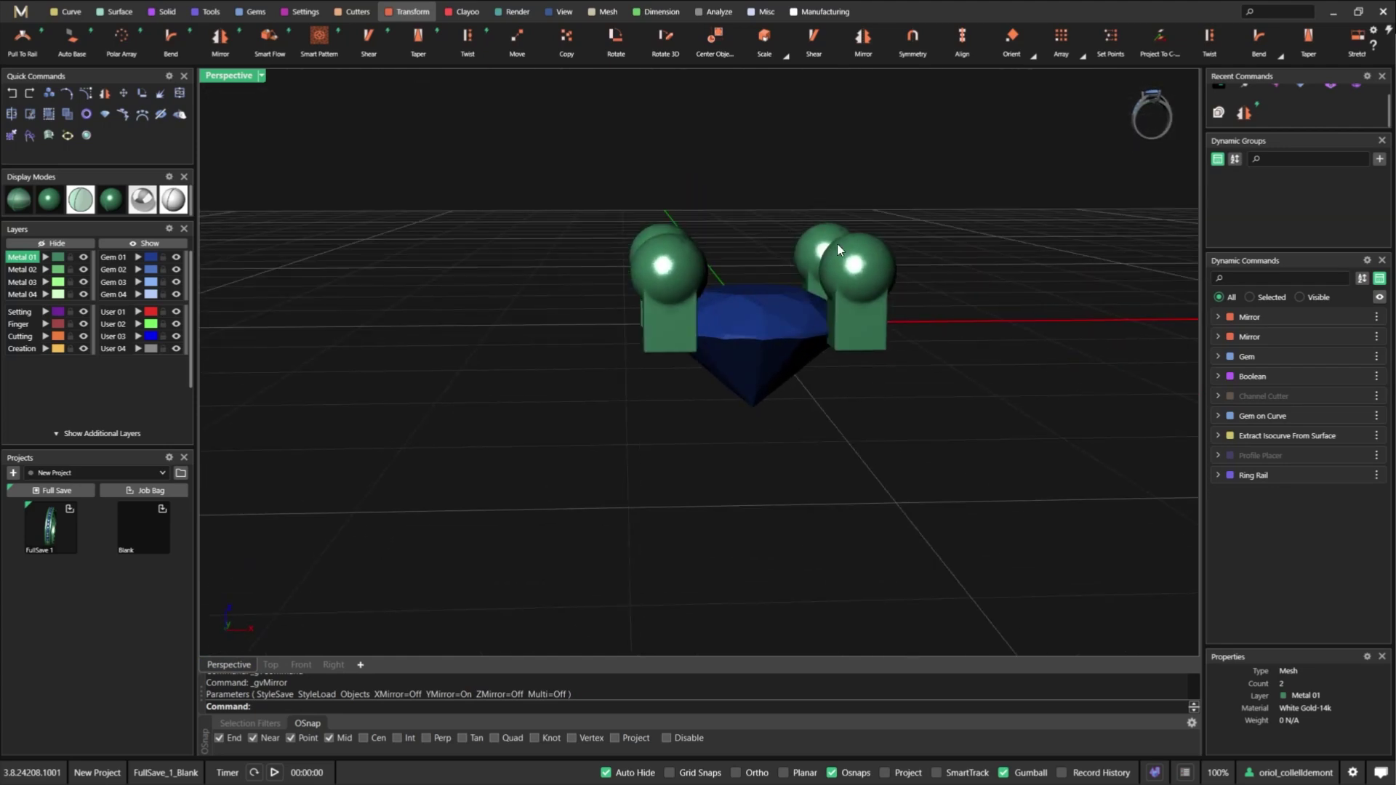
click(809, 231)
drag(826, 227, 826, 255)
right_drag(826, 255, 879, 395)
click(941, 296)
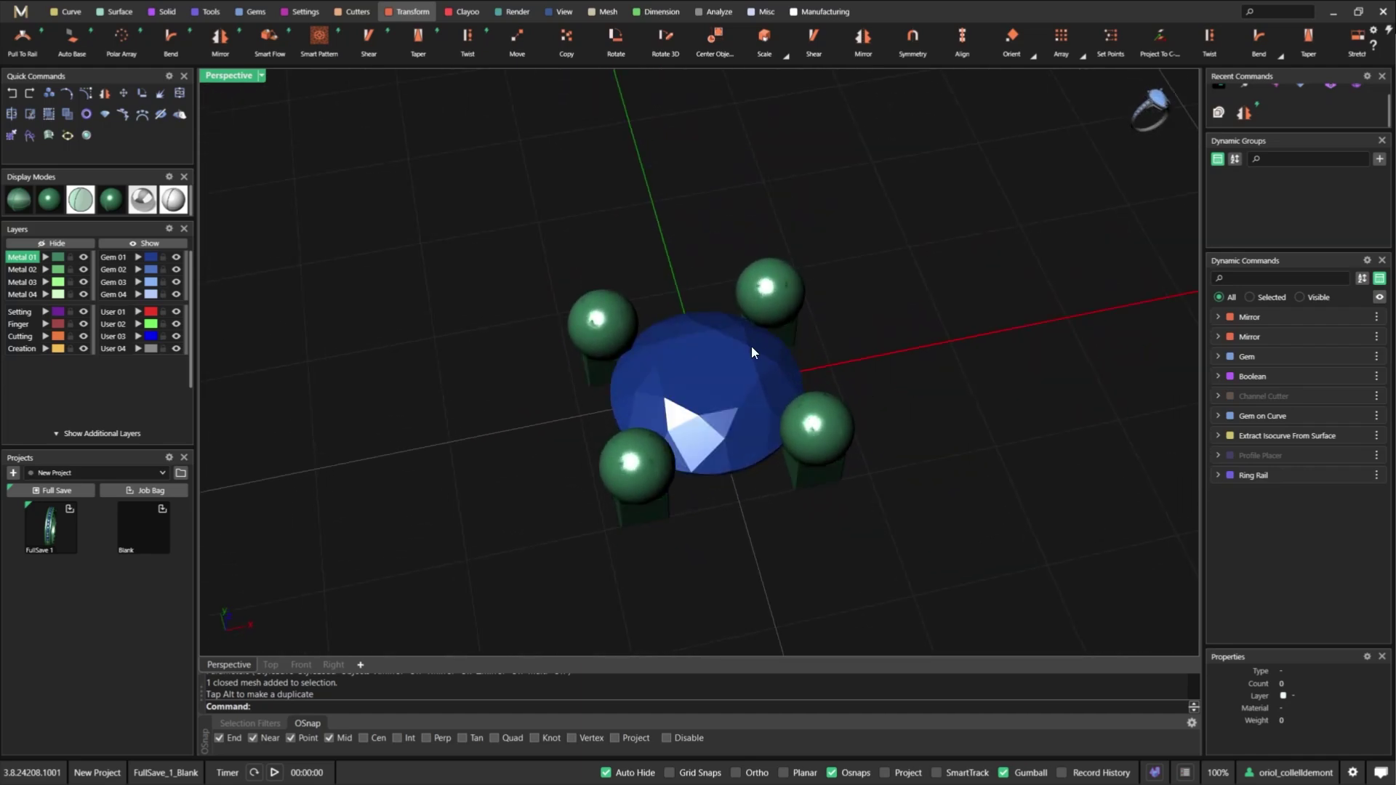
right_drag(753, 353, 748, 297)
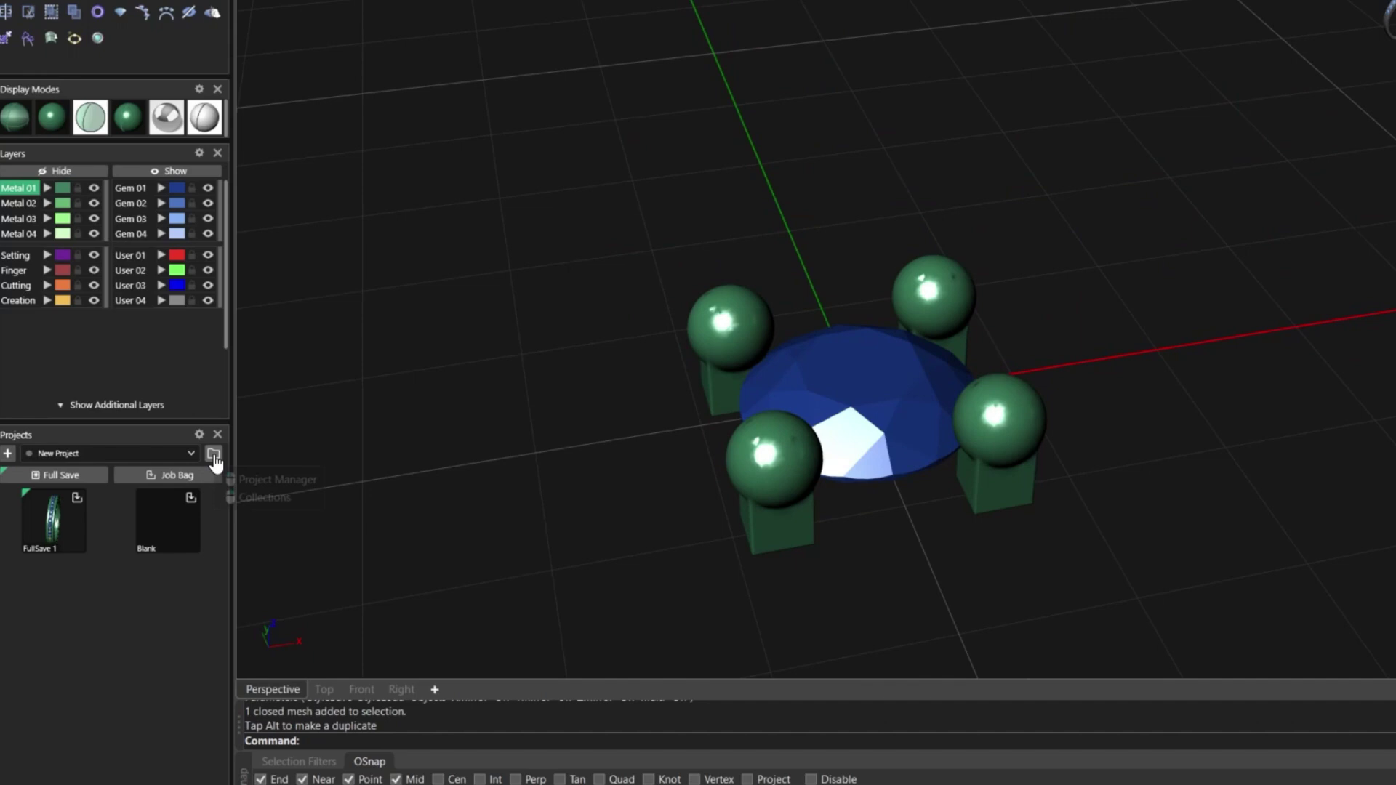
- Create a new Collections folder named Settings and open it
right_click(215, 457)
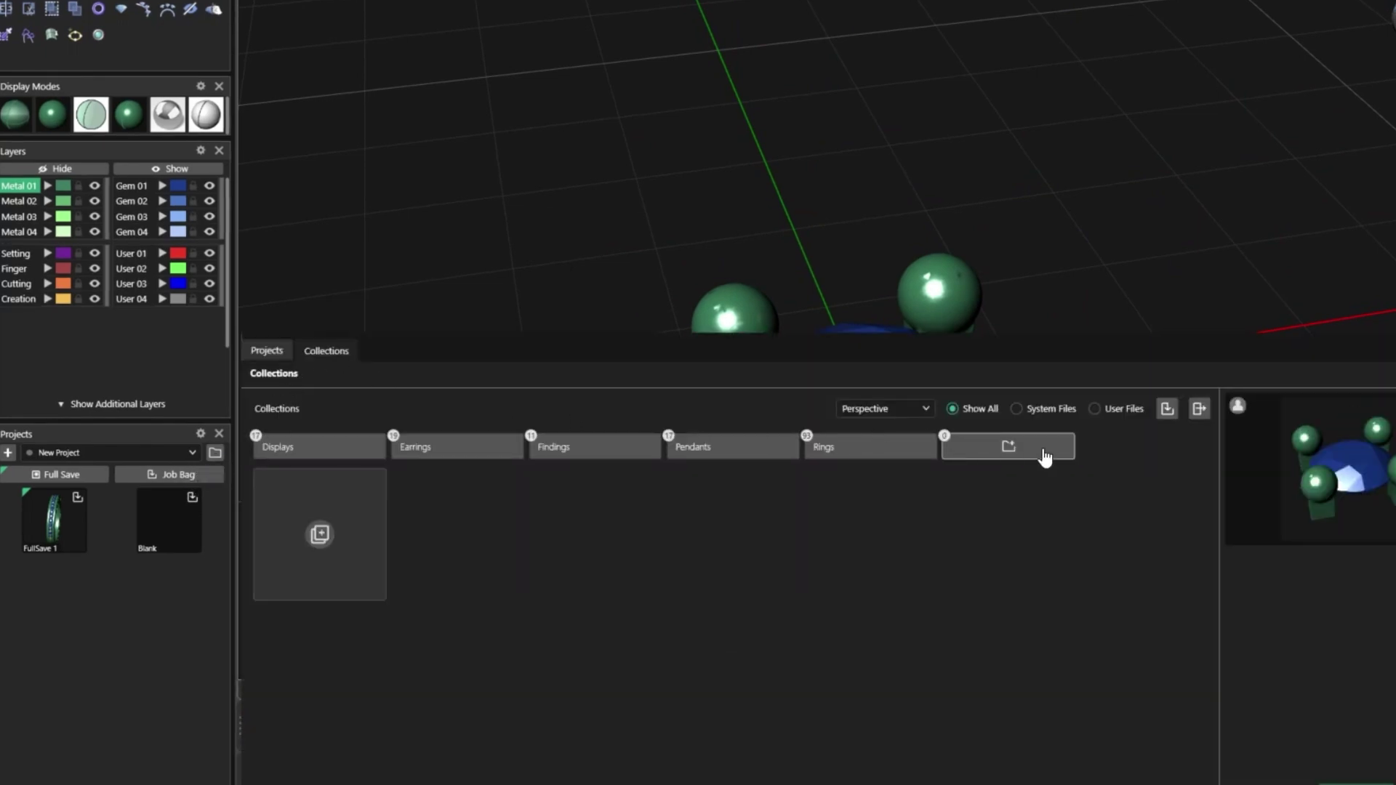
click(1020, 448)
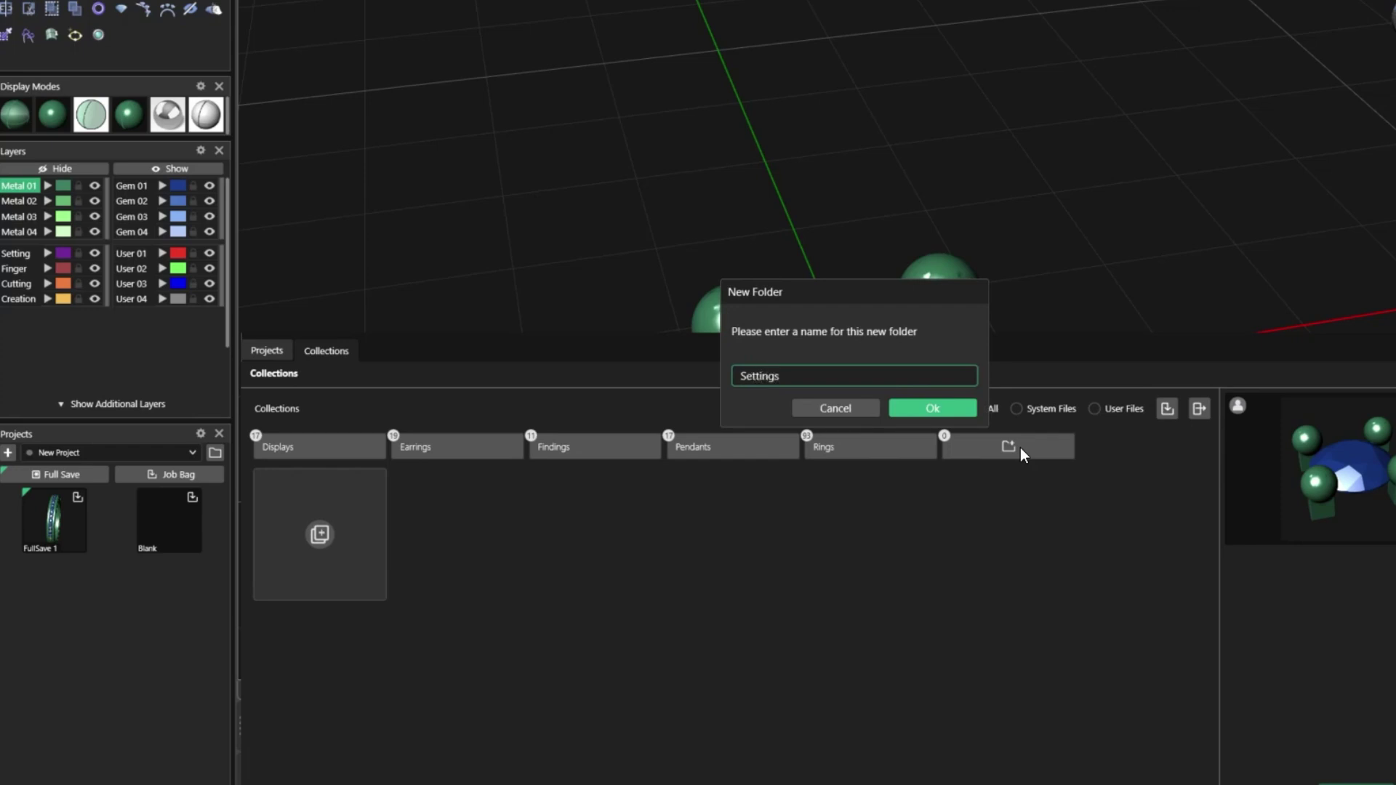
click(952, 410)
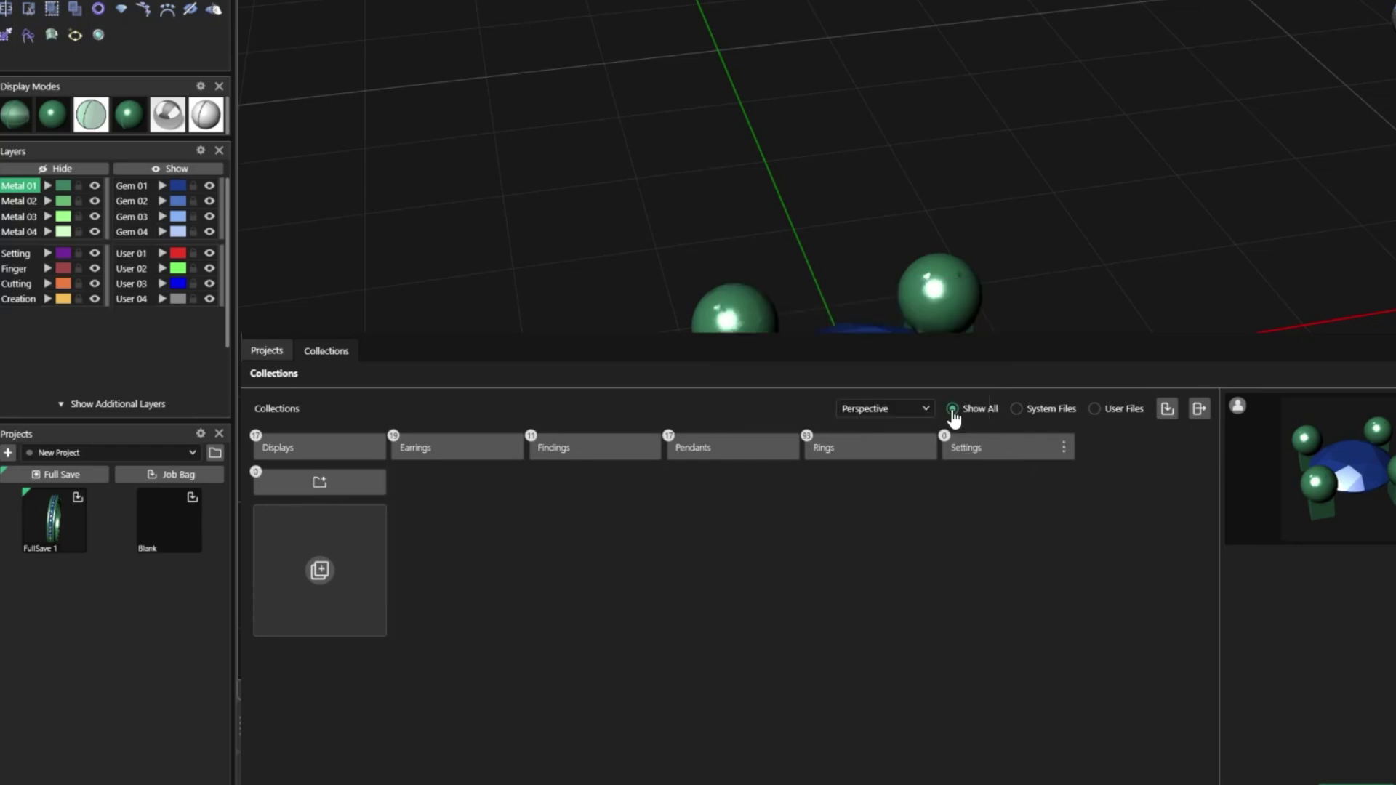
click(980, 451)
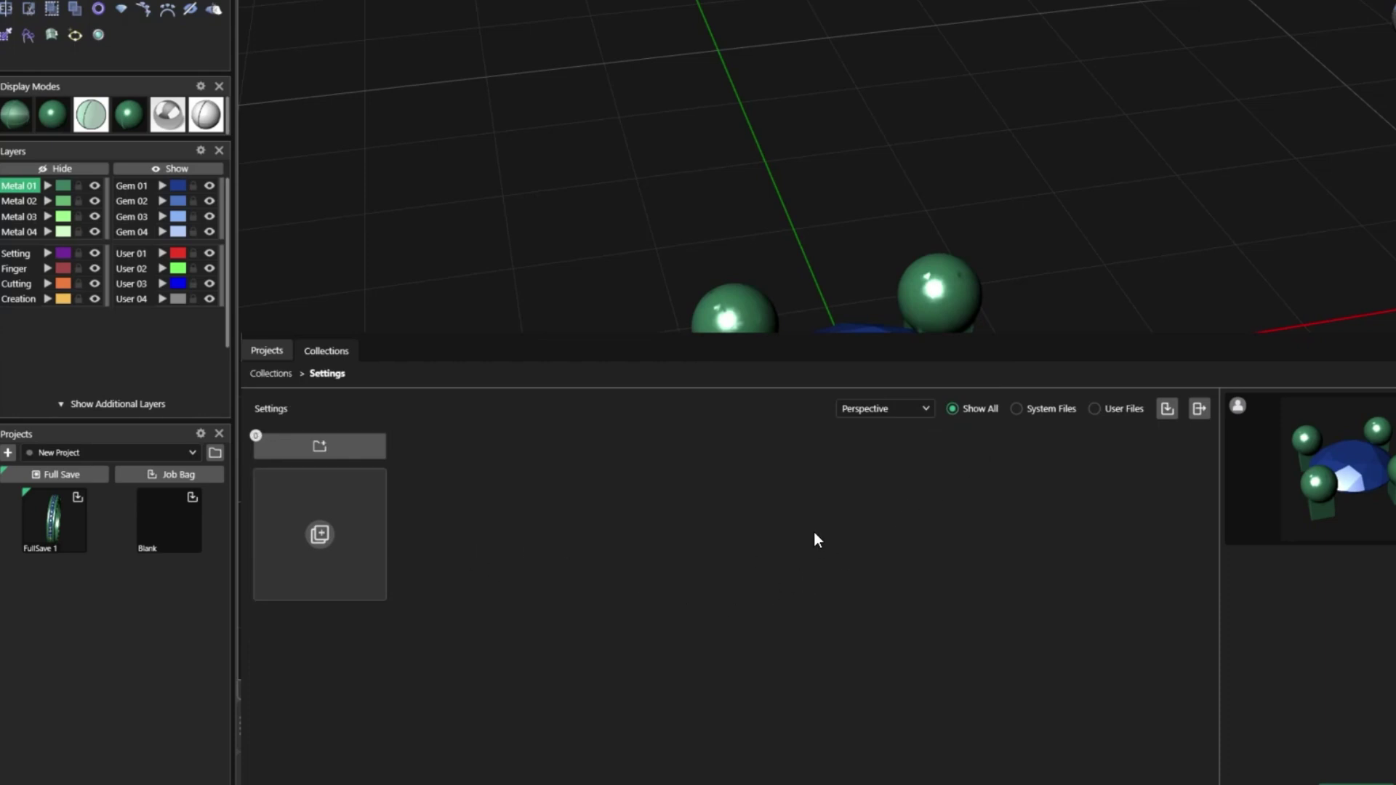
- Save the gem and its four prongs to the Settings collection under the name "My Settings 1.5 mm."
scroll(1017, 247, down, 4)
shift+right_drag(1083, 305, 1096, 139)
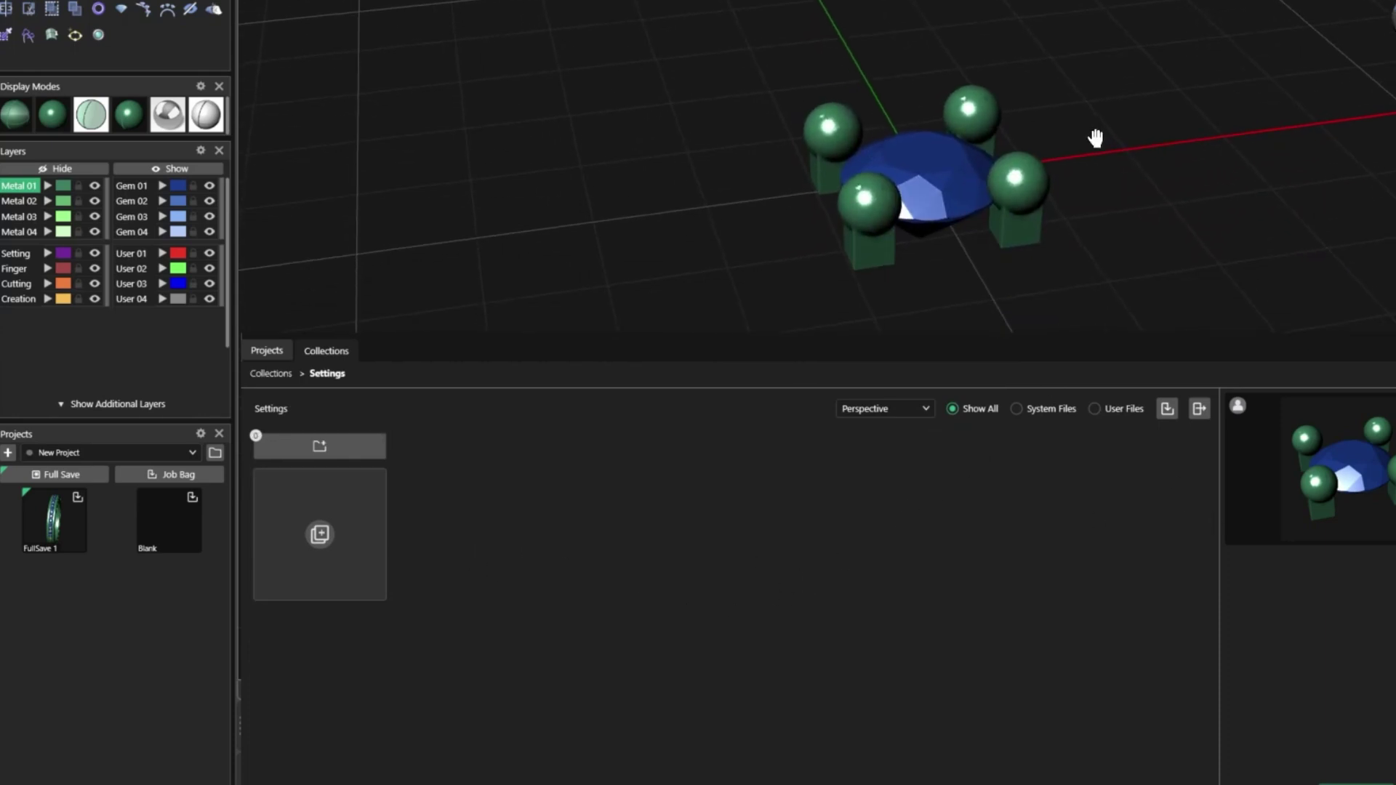
drag(706, 60, 1109, 301)
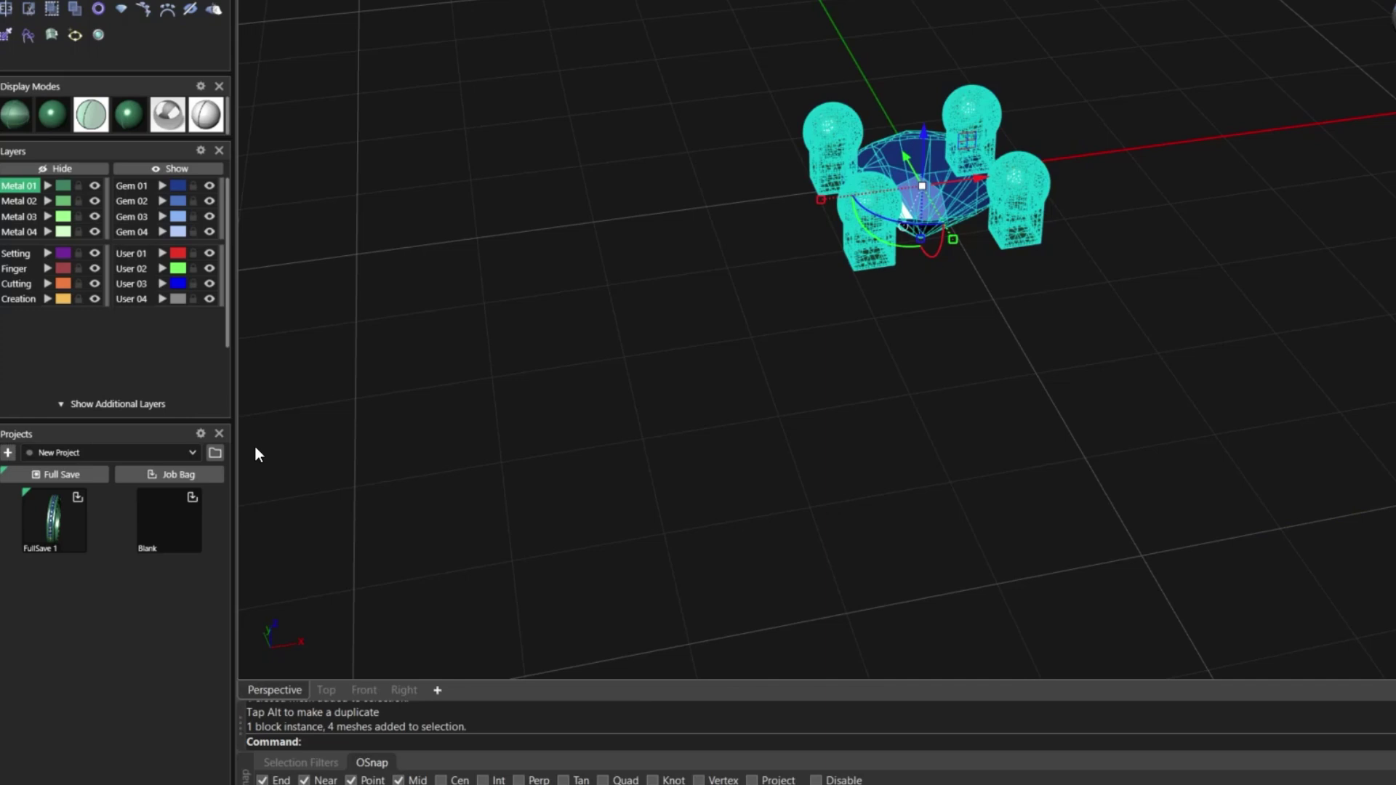
click(214, 452)
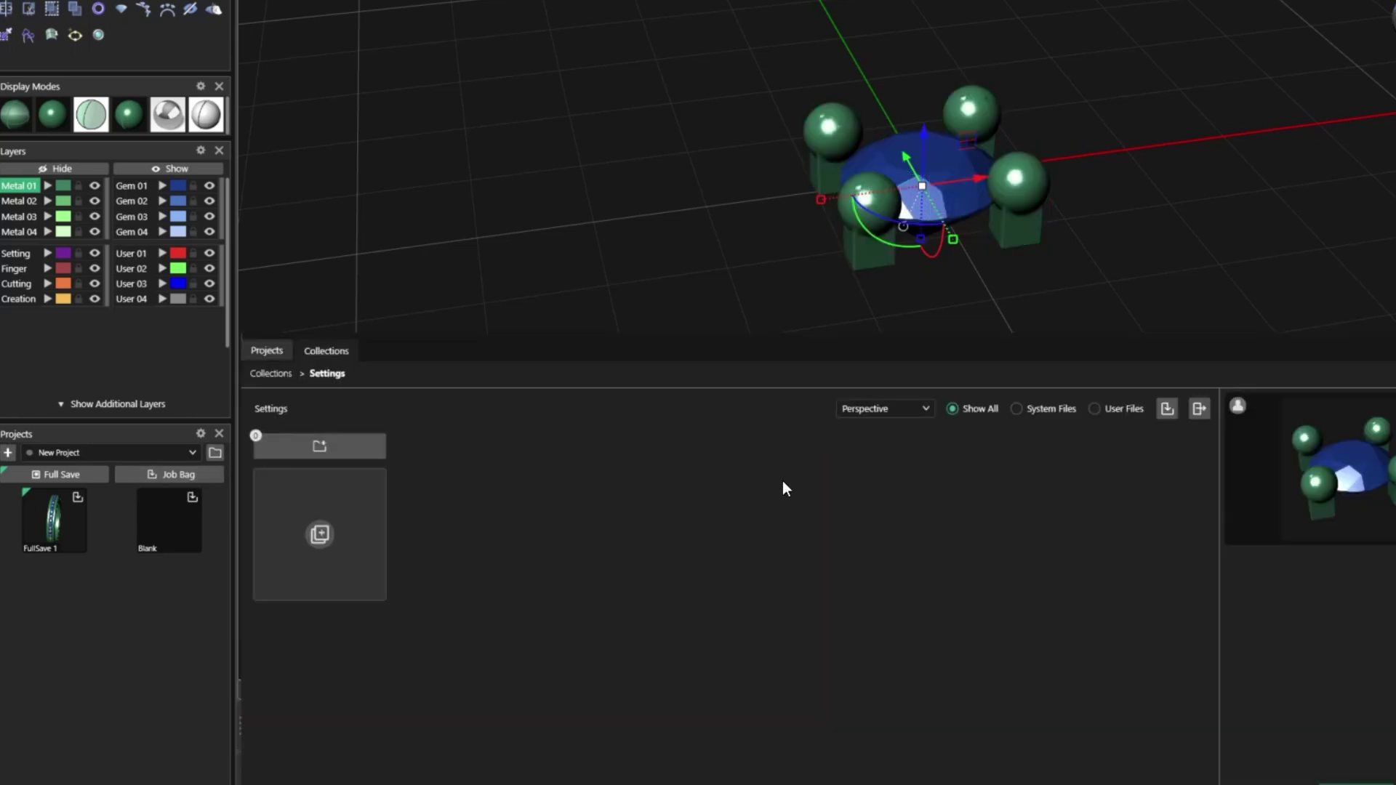
click(1167, 409)
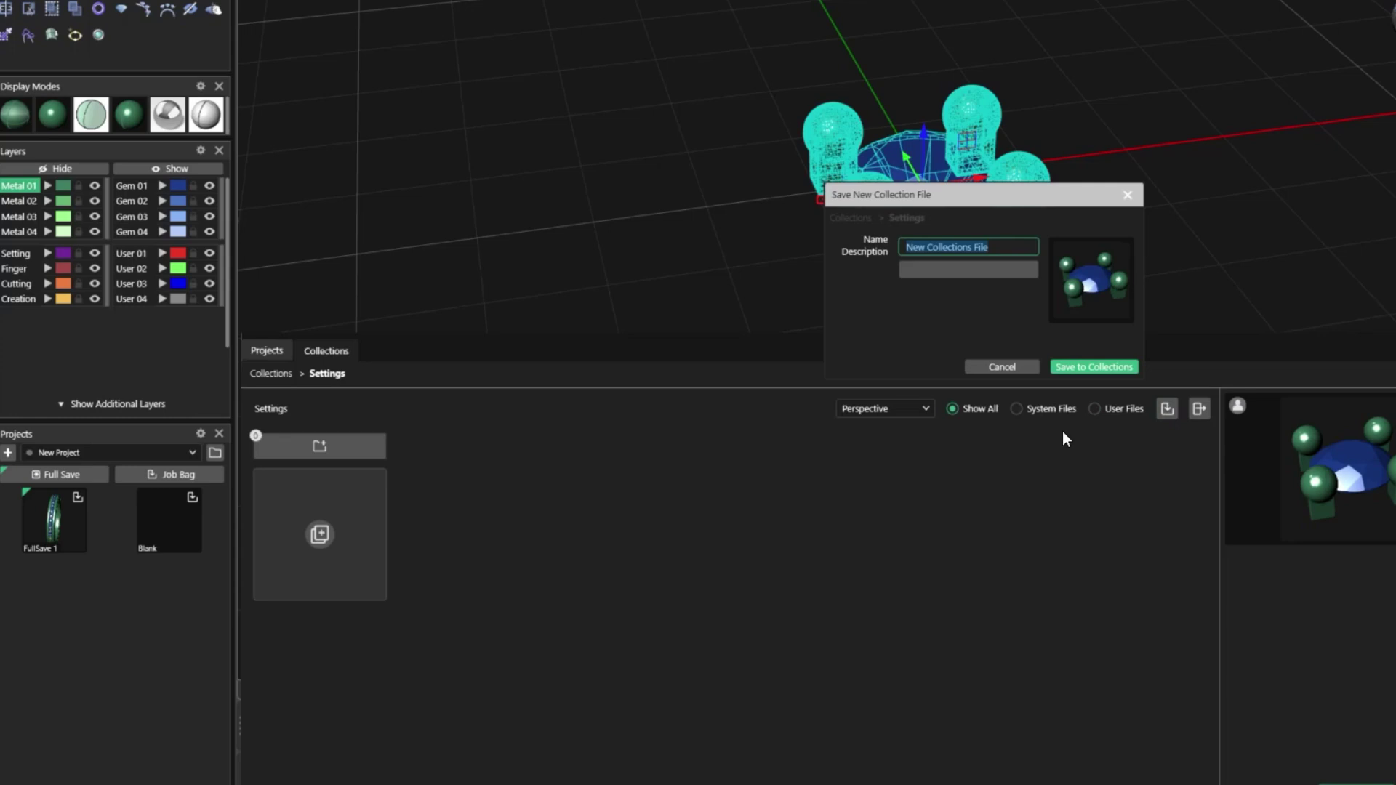
text(My settin)
key(BackSpace)
key(BackSpace)
key(BackSpace)
key(BackSpace)
key(BackSpace)
key(BackSpace)
text(Settings 1,)
key(BackSpace)
text(3)
key(BackSpace)
text(5 mm.)
click(1090, 367)
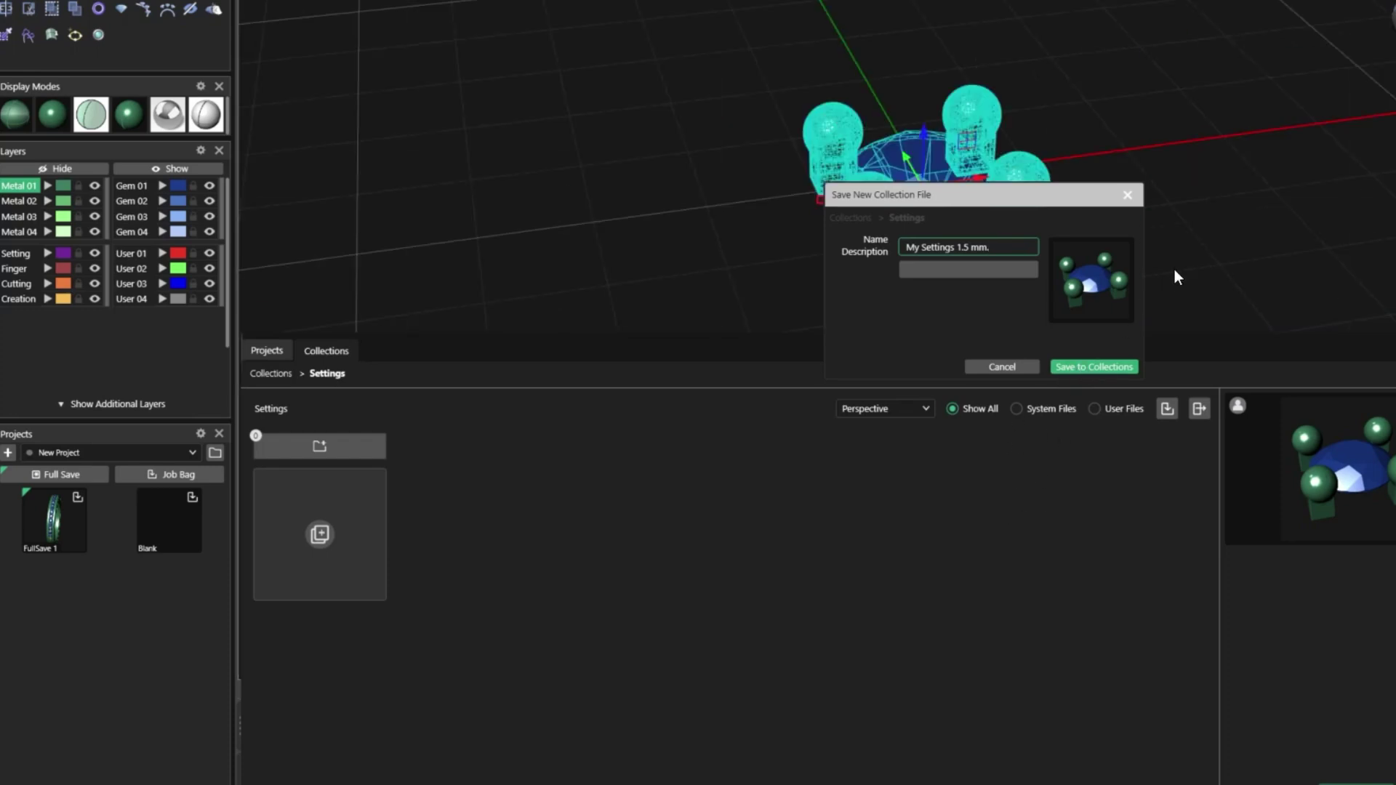
click(1204, 245)
scroll(1192, 247, down, 3)
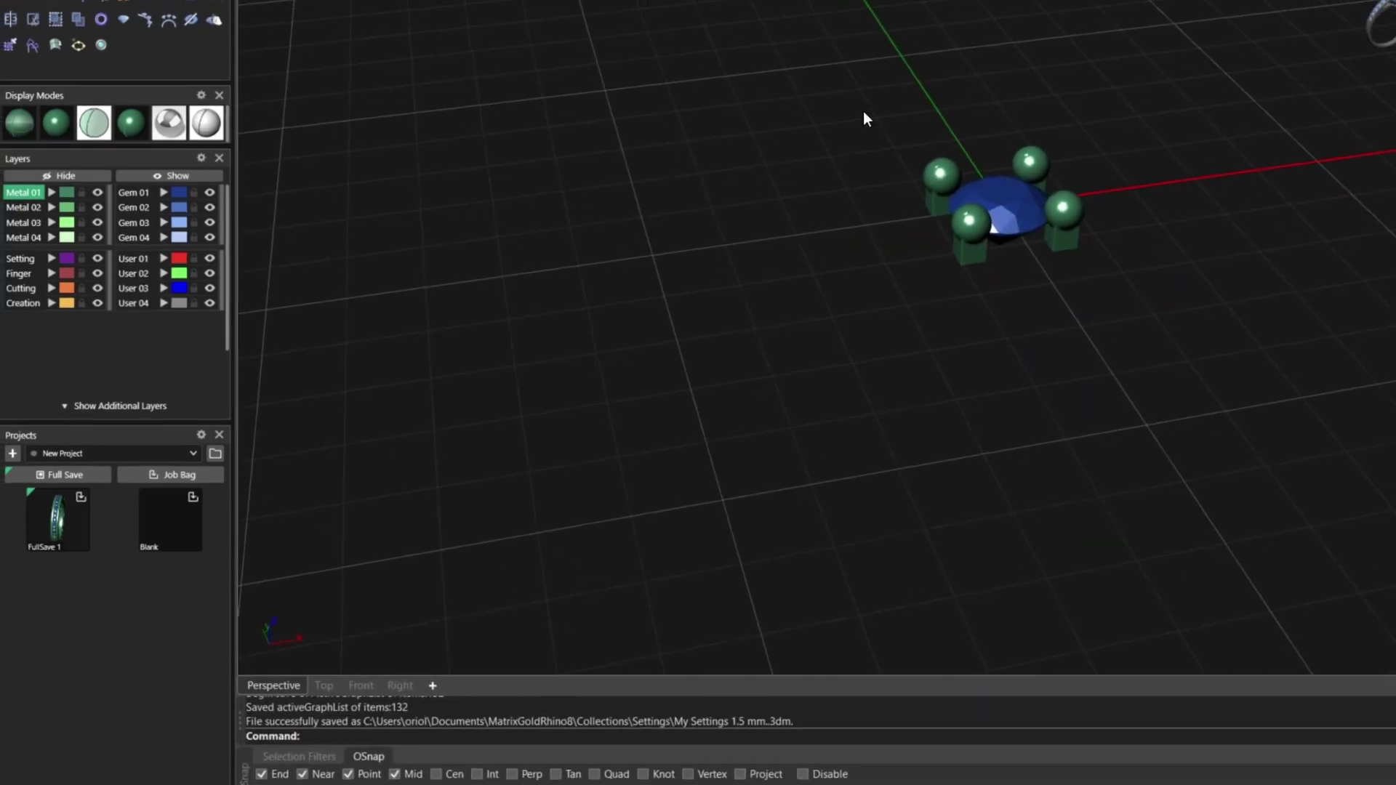
- Delete the gem and its four prongs from the scene, and show the hidden ring and its gems again
drag(879, 103, 1143, 355)
key(Delete)
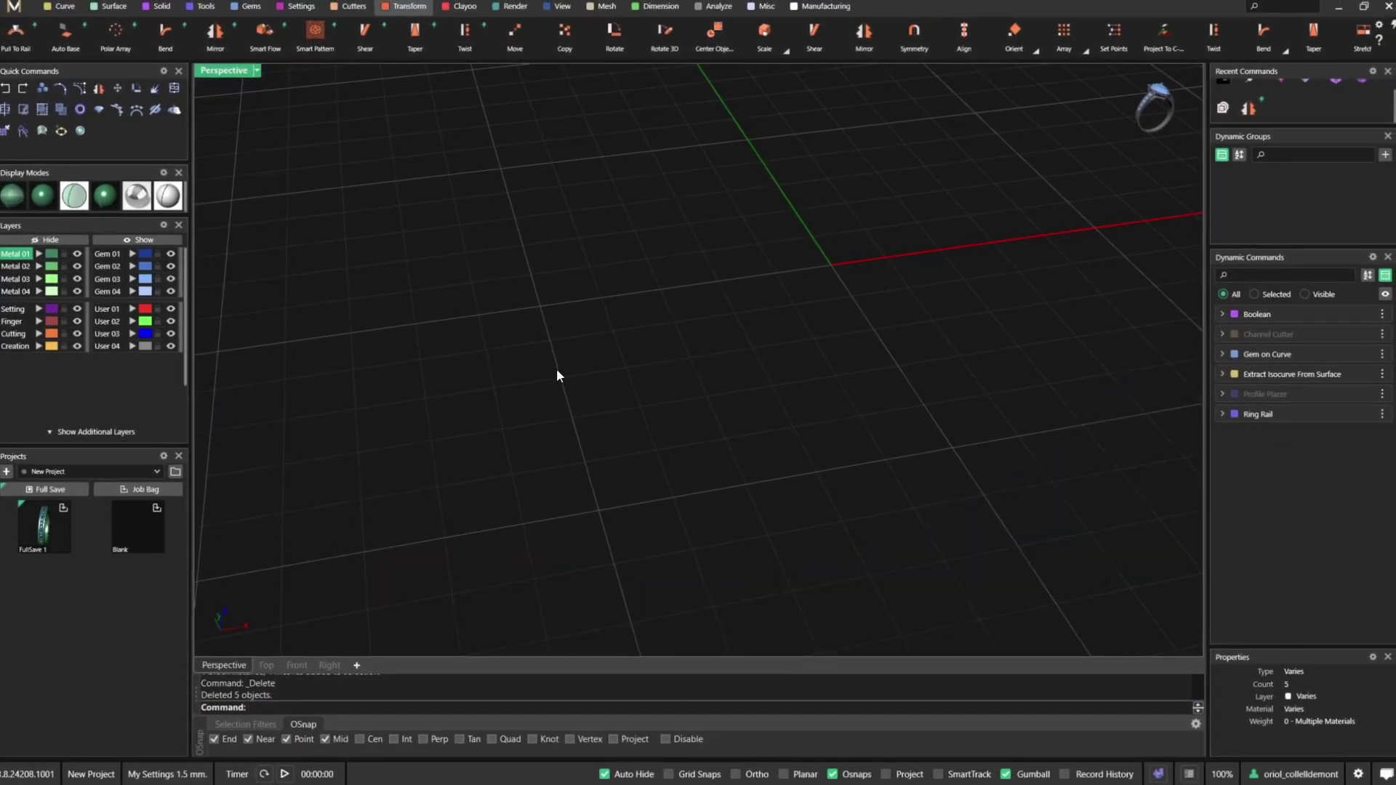
scroll(749, 361, down, 3)
right_drag(749, 361, 743, 404)
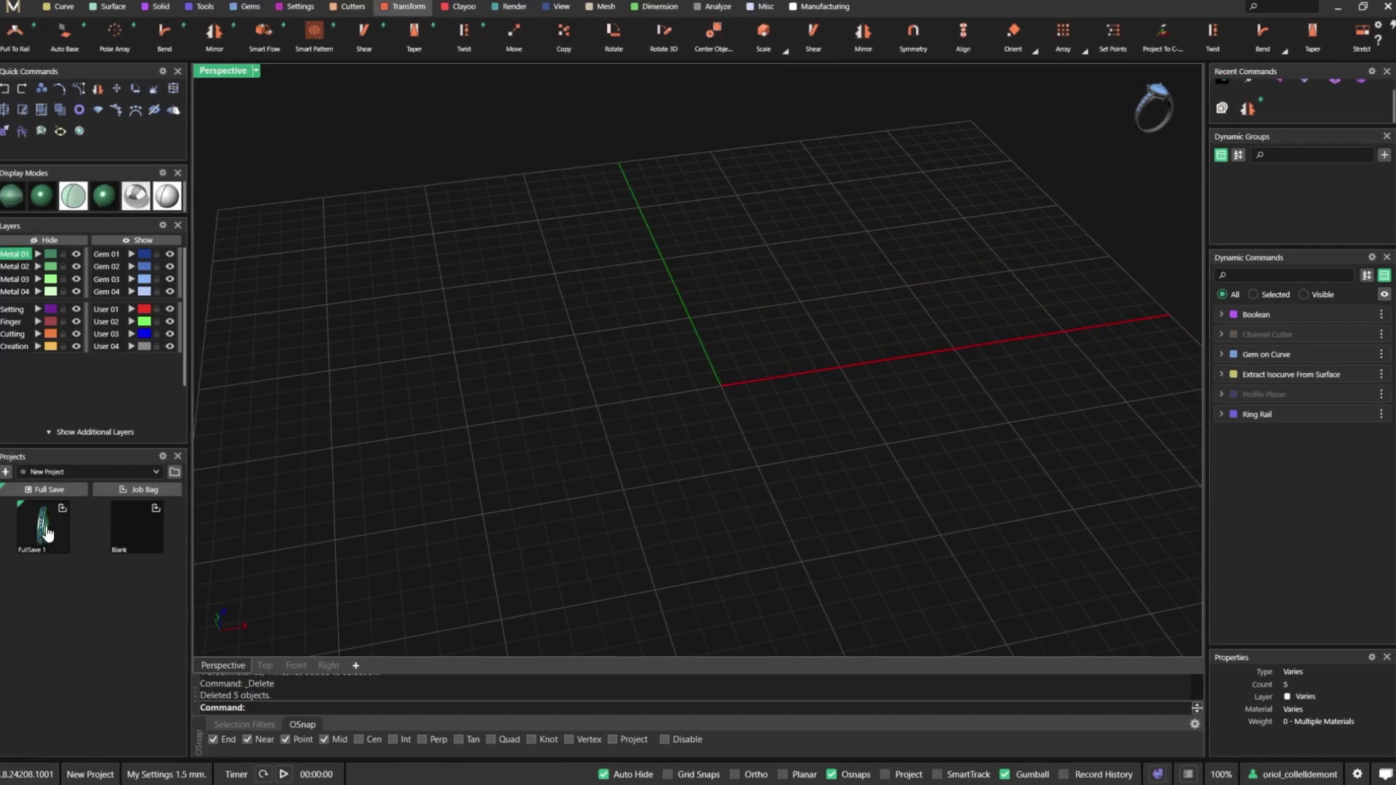
click(145, 242)
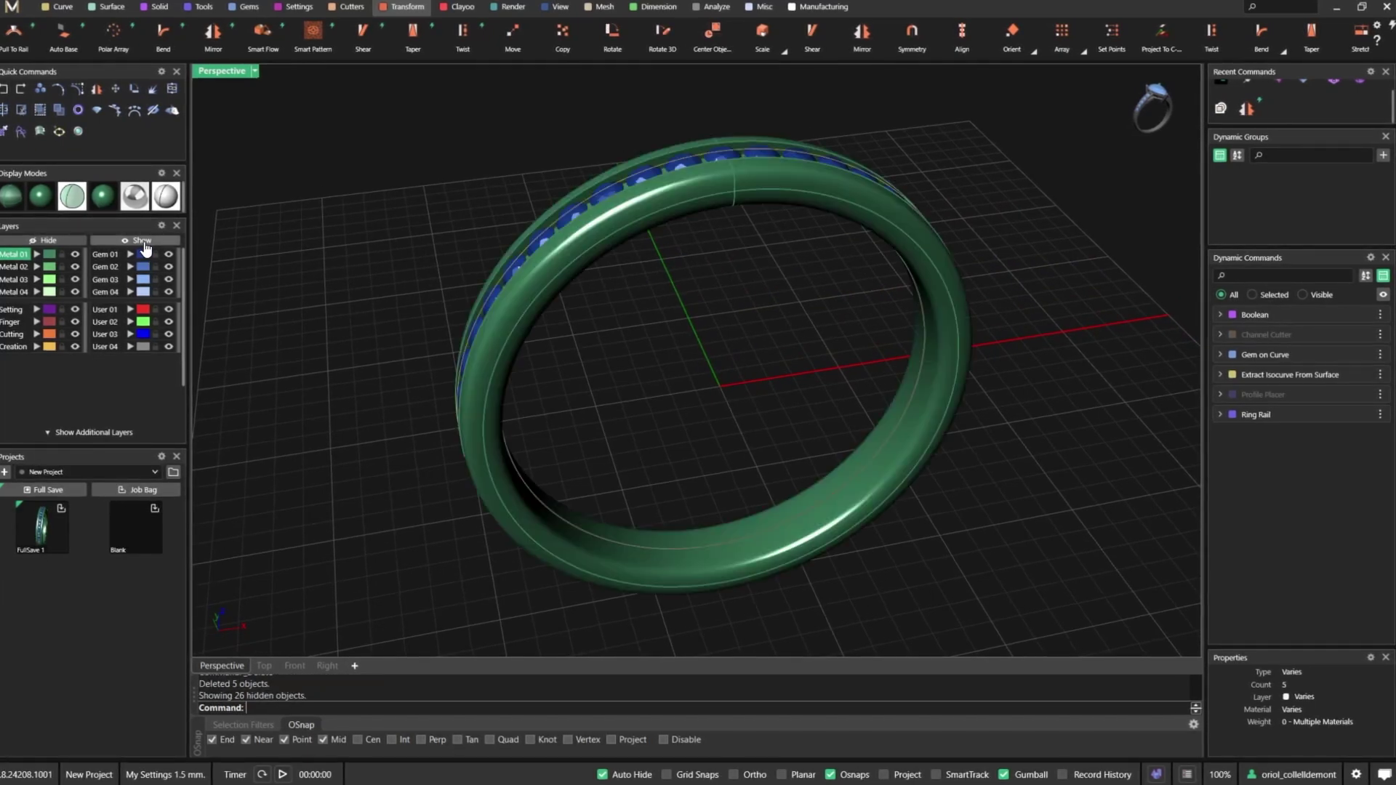
- Import the "My Settings 1.5 mm." file from the Settings collection into the ring model
right_drag(610, 321, 777, 357)
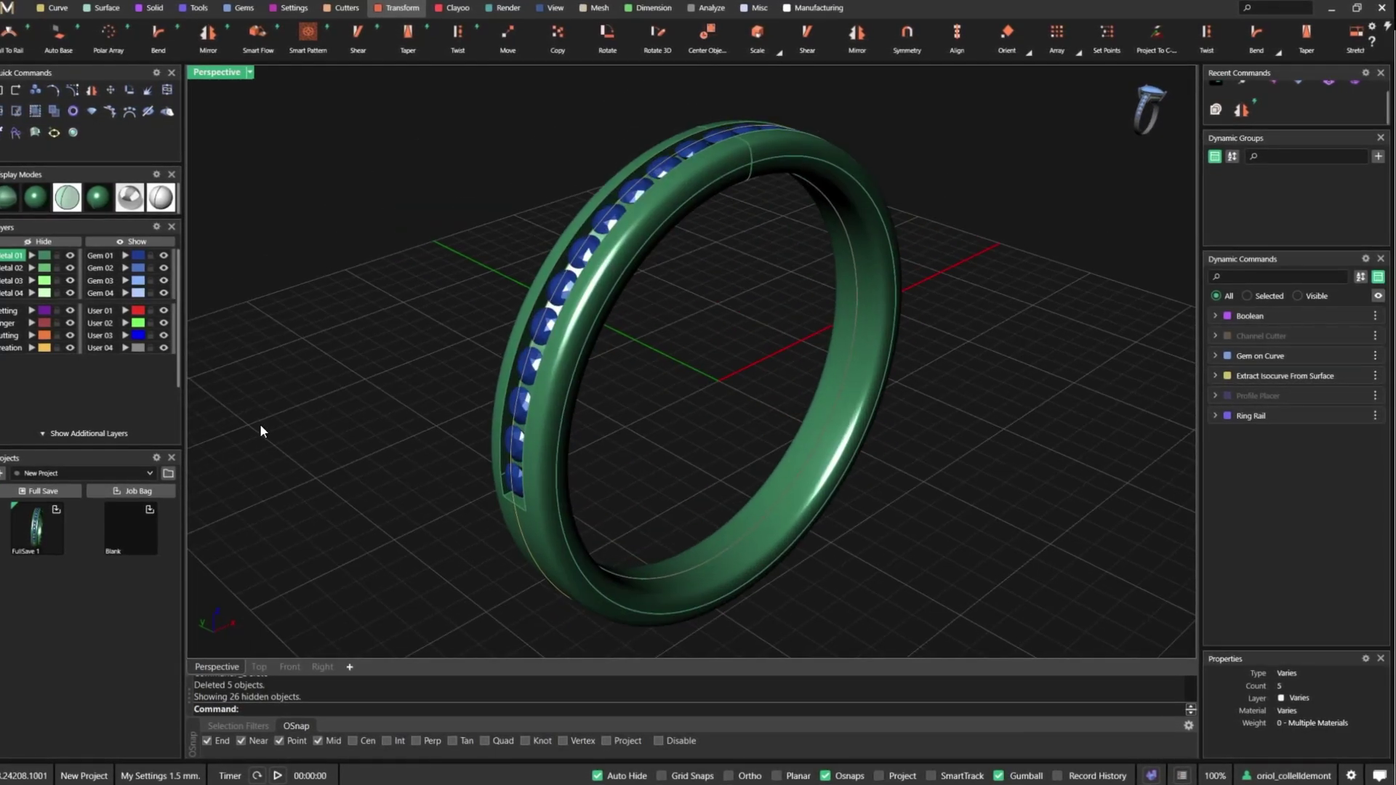
click(168, 474)
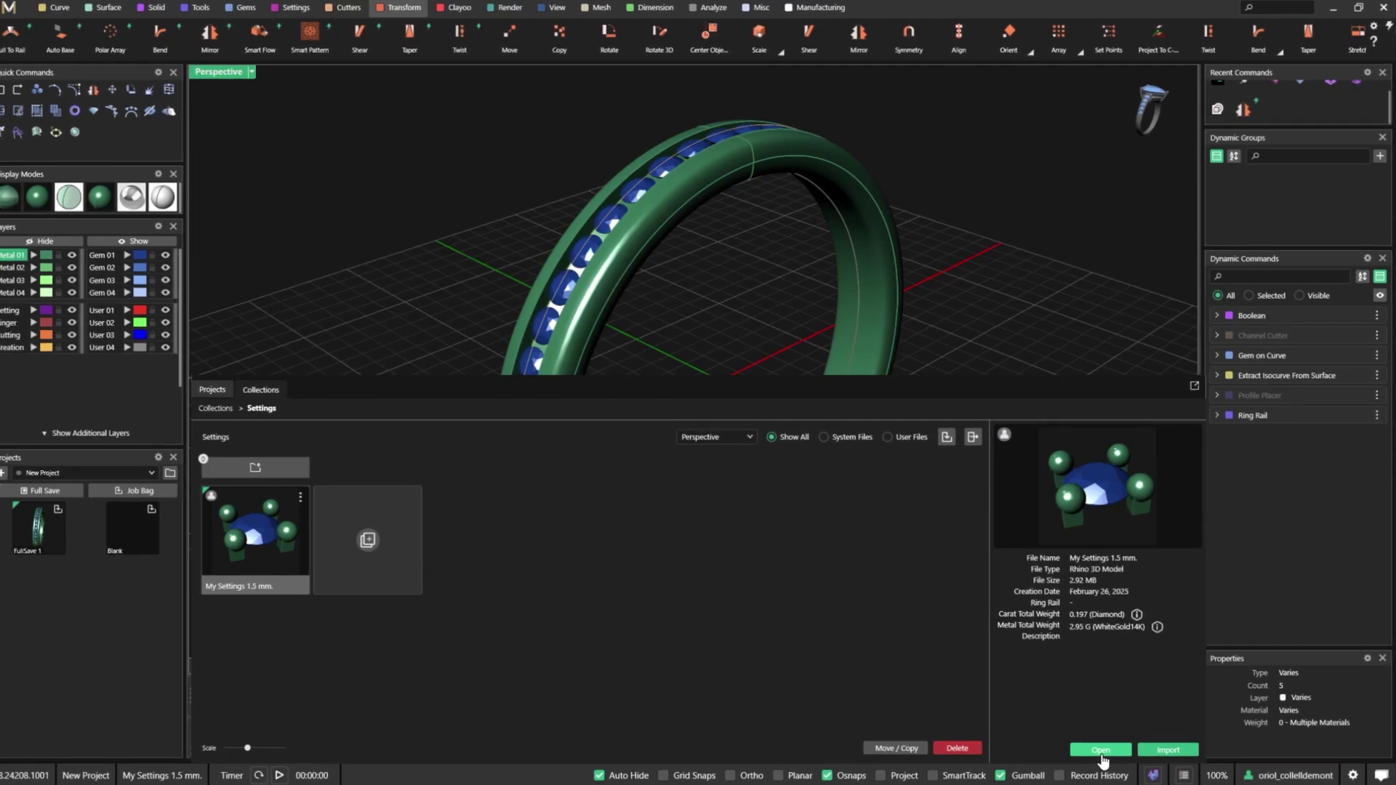
click(1169, 751)
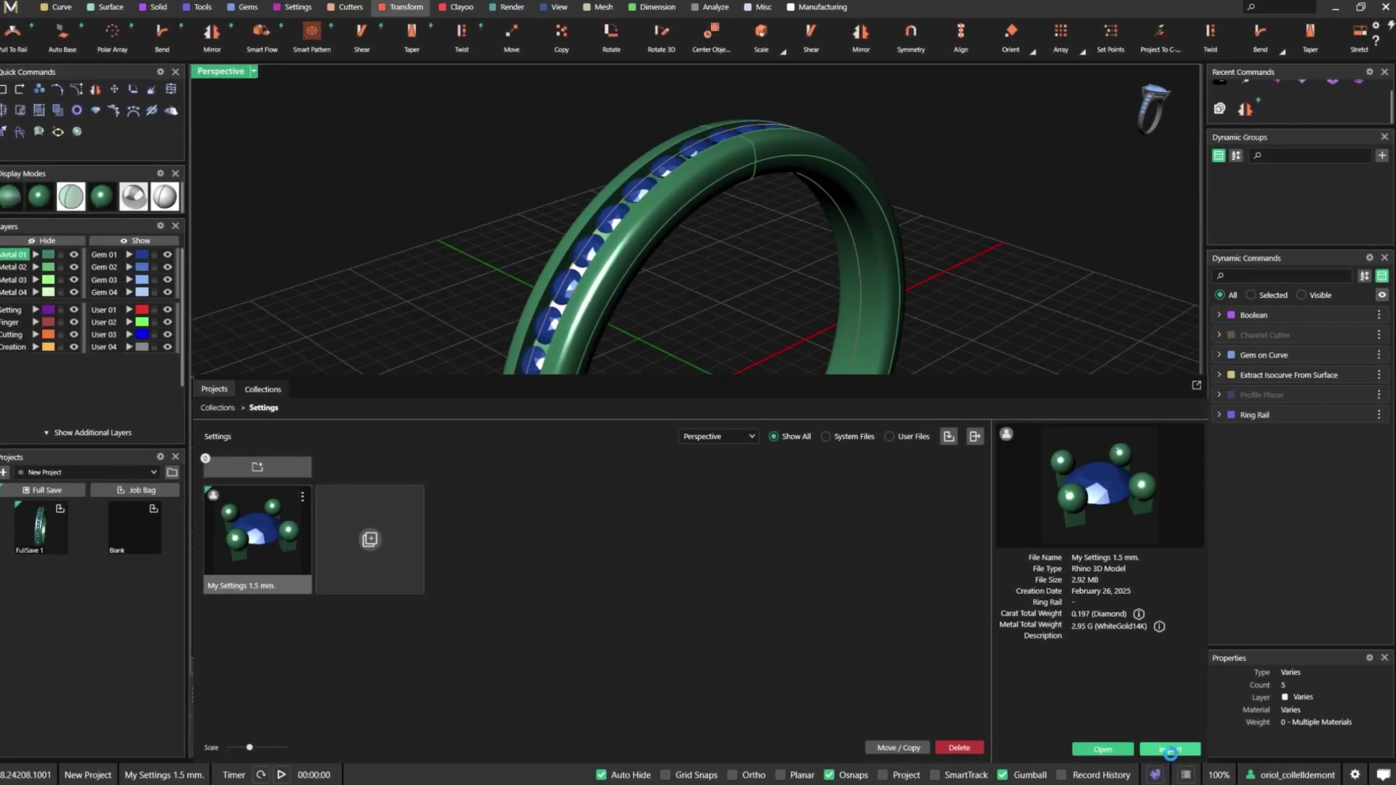
click(1007, 298)
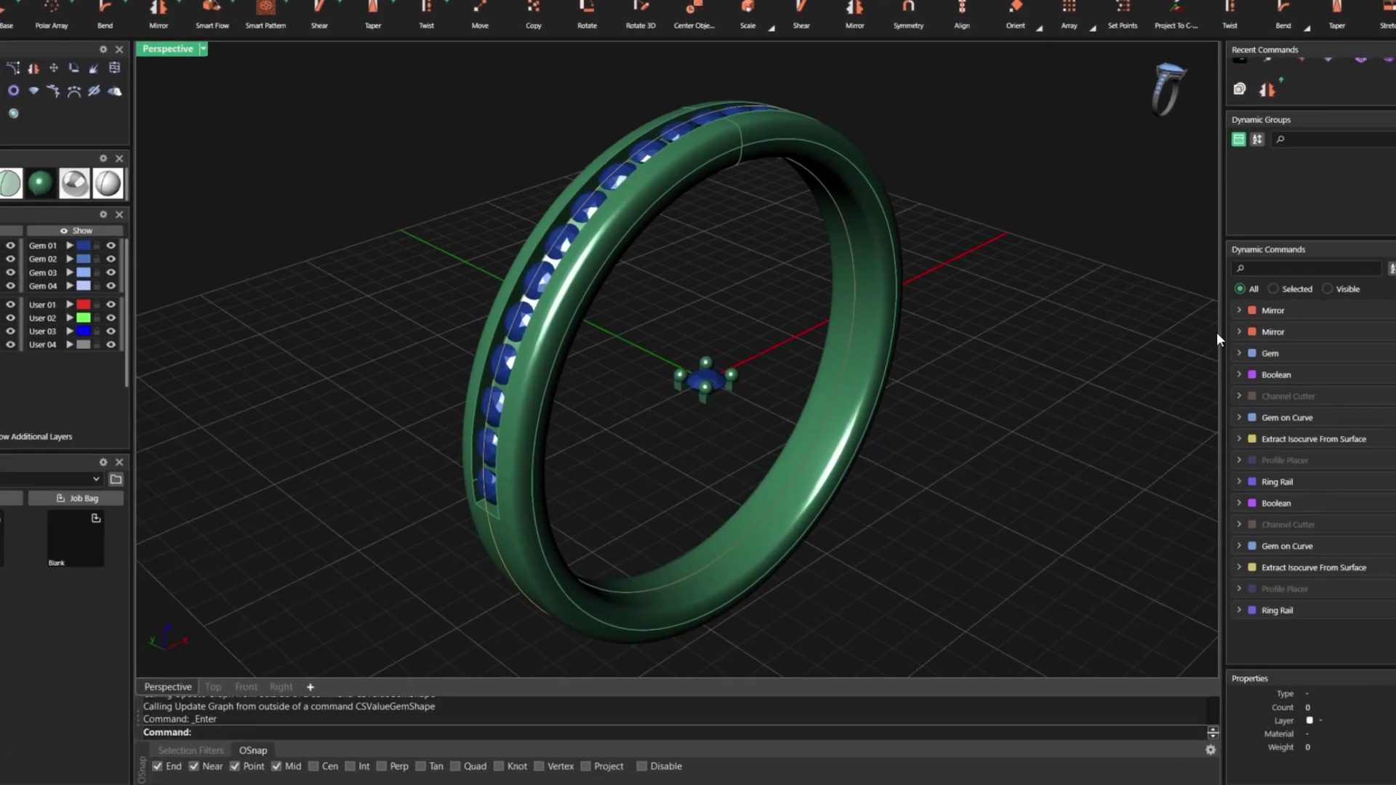
- Raise the original prong of the imported setting slightly along the Z axis
scroll(539, 420, up, 2)
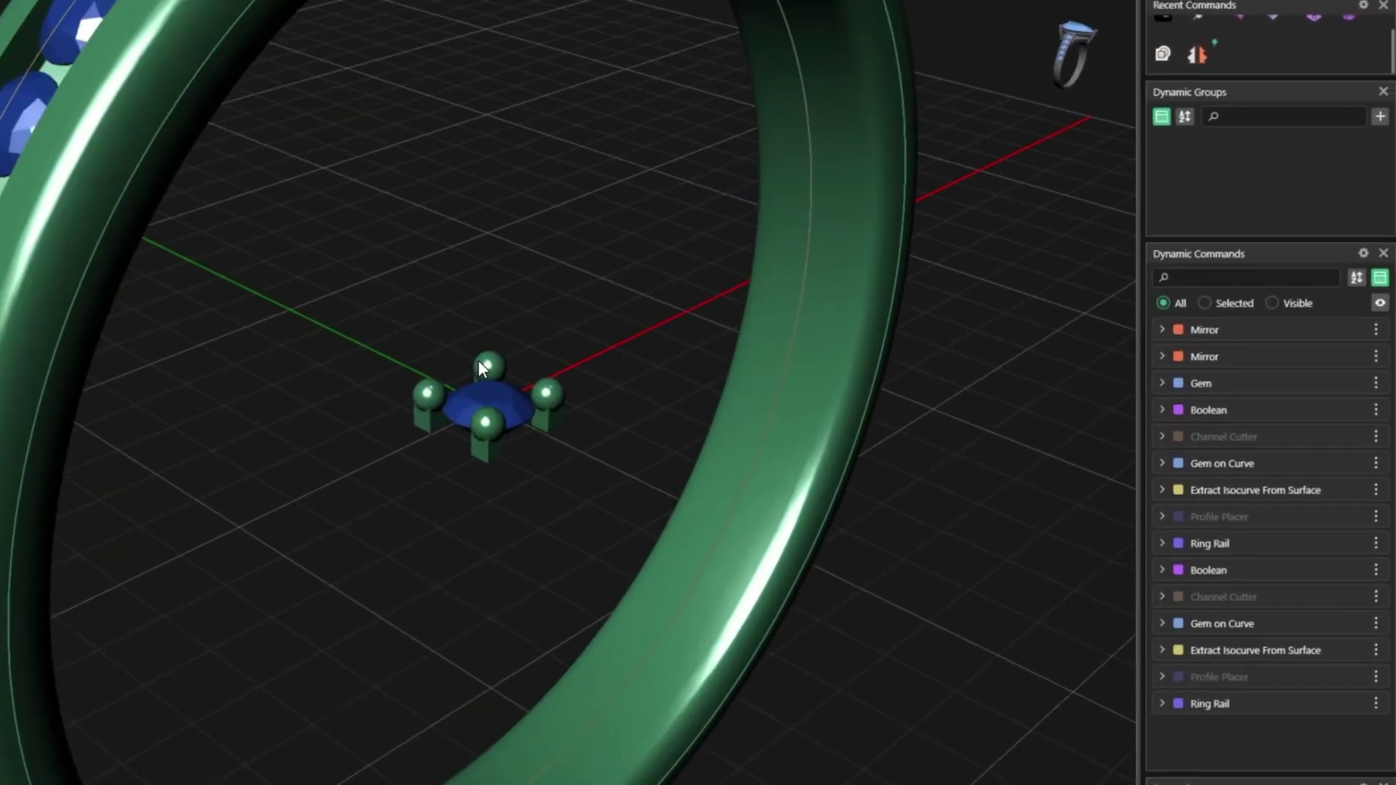
click(519, 360)
right_drag(557, 368, 507, 312)
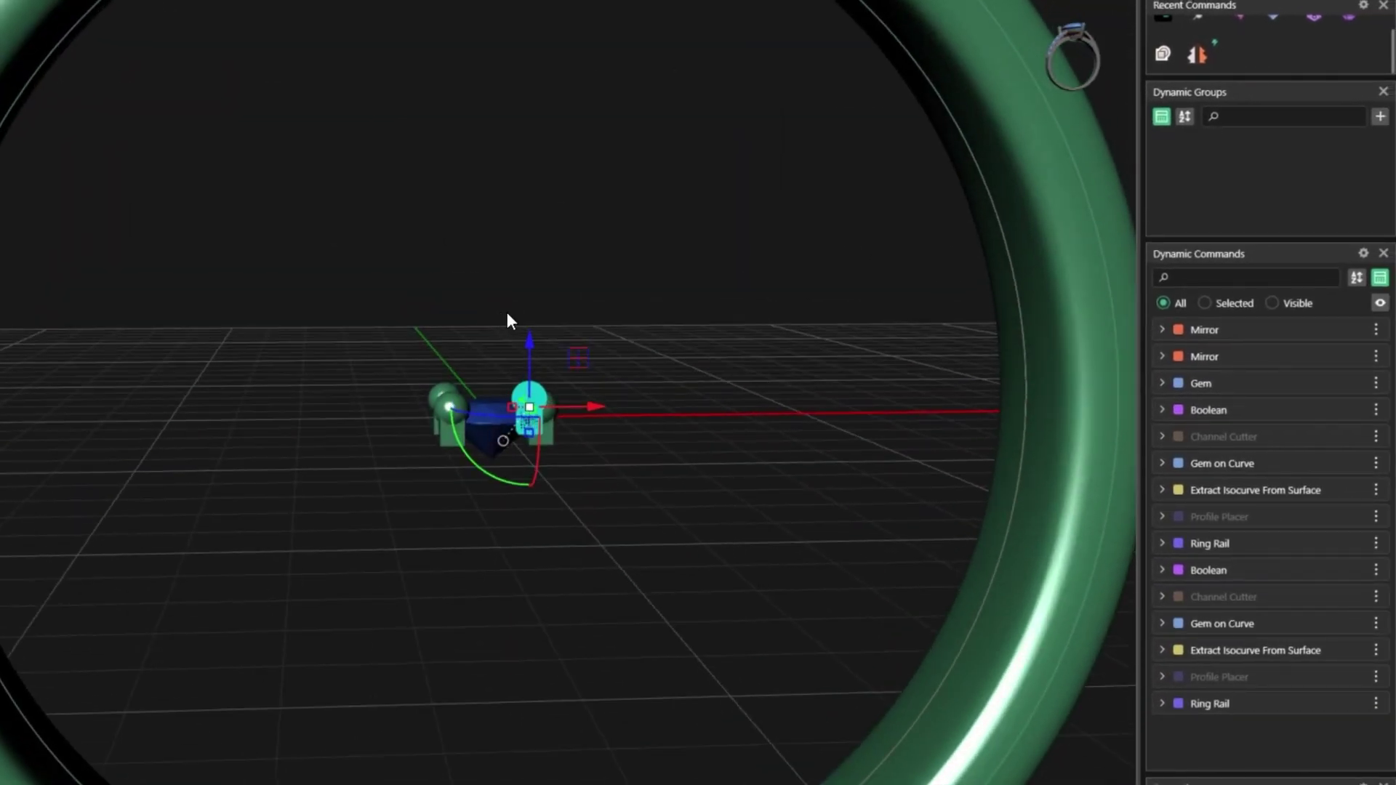
drag(532, 341, 532, 334)
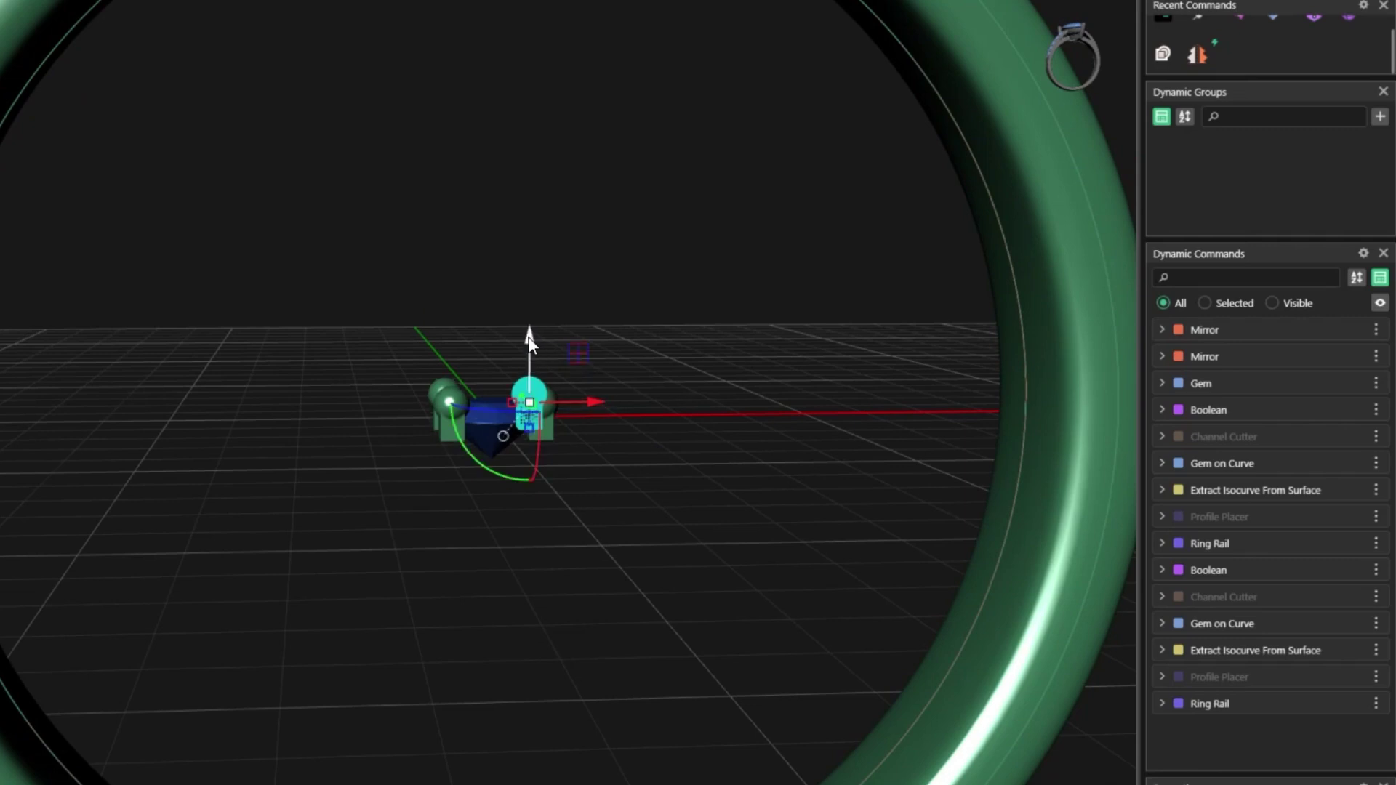
click(628, 330)
right_drag(627, 329, 692, 443)
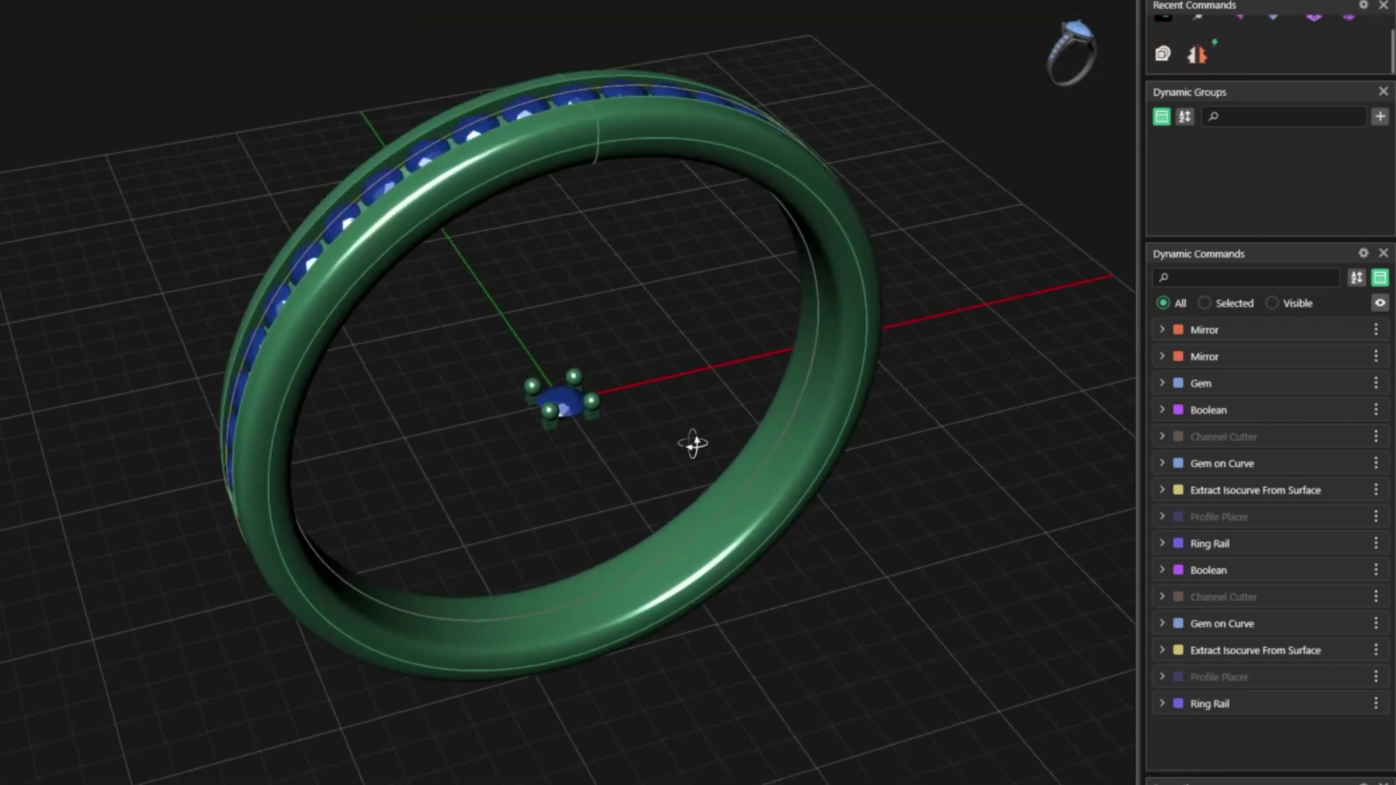
shift+right_drag(560, 403, 684, 511)
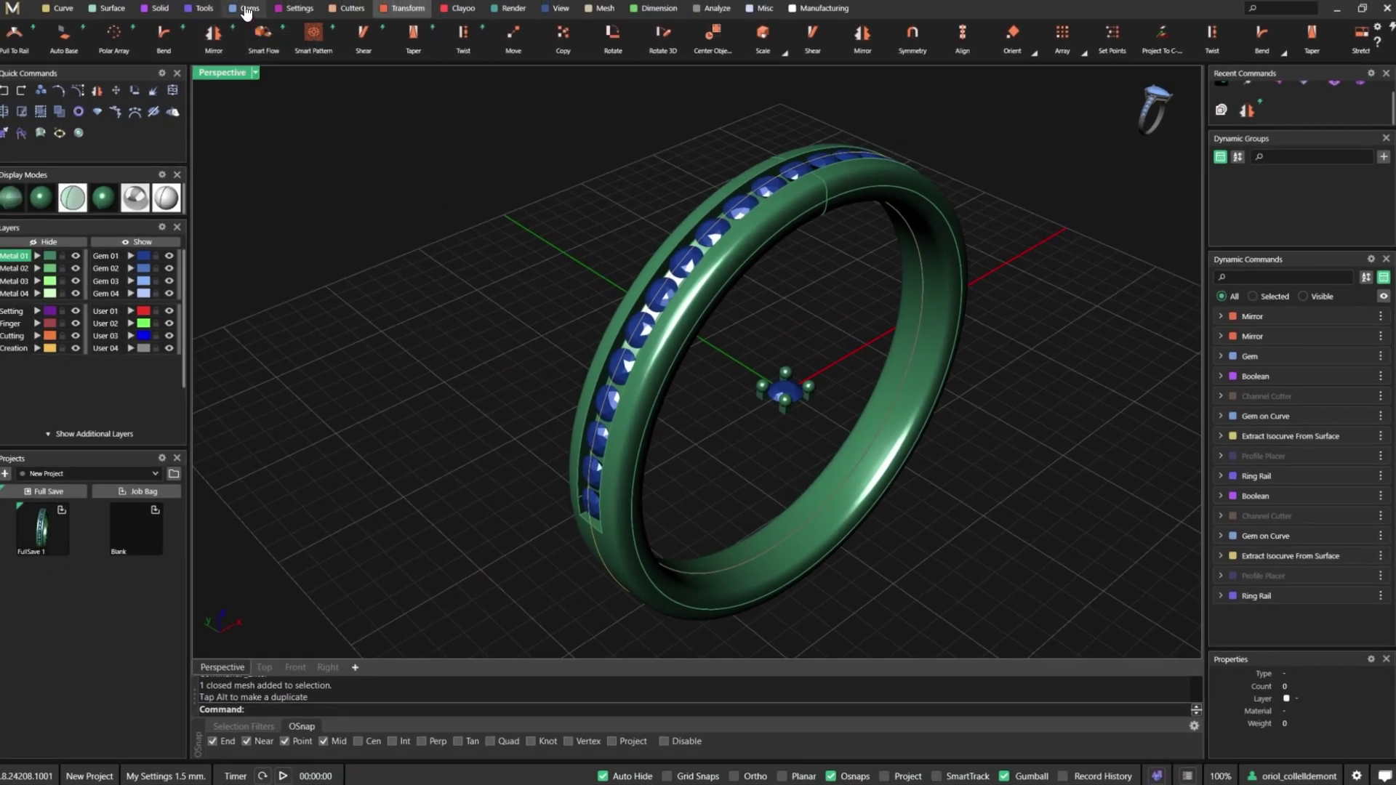
- Use Orient to Gem with the imported gem as base to place one pair of prongs on the ring's channel gems
click(249, 10)
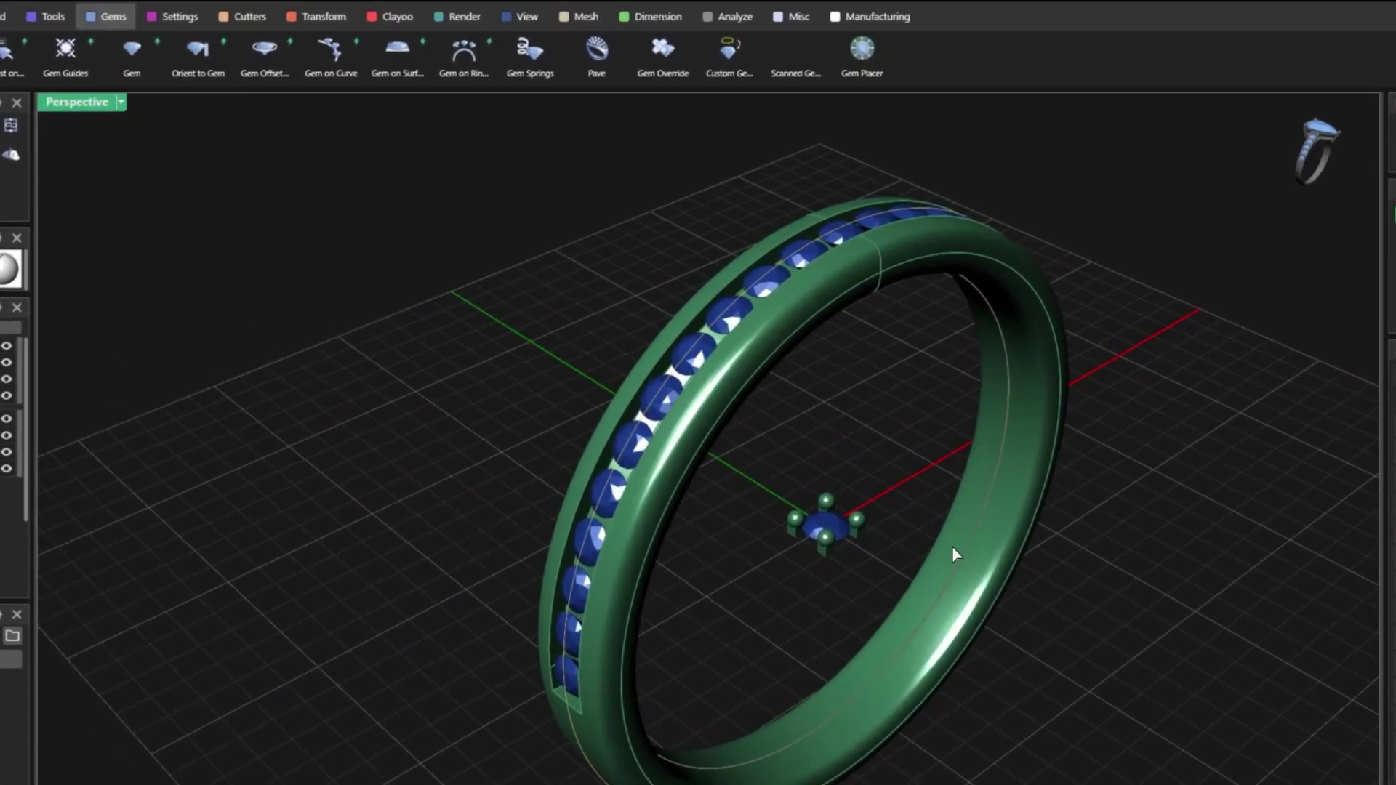
scroll(832, 509, up, 3)
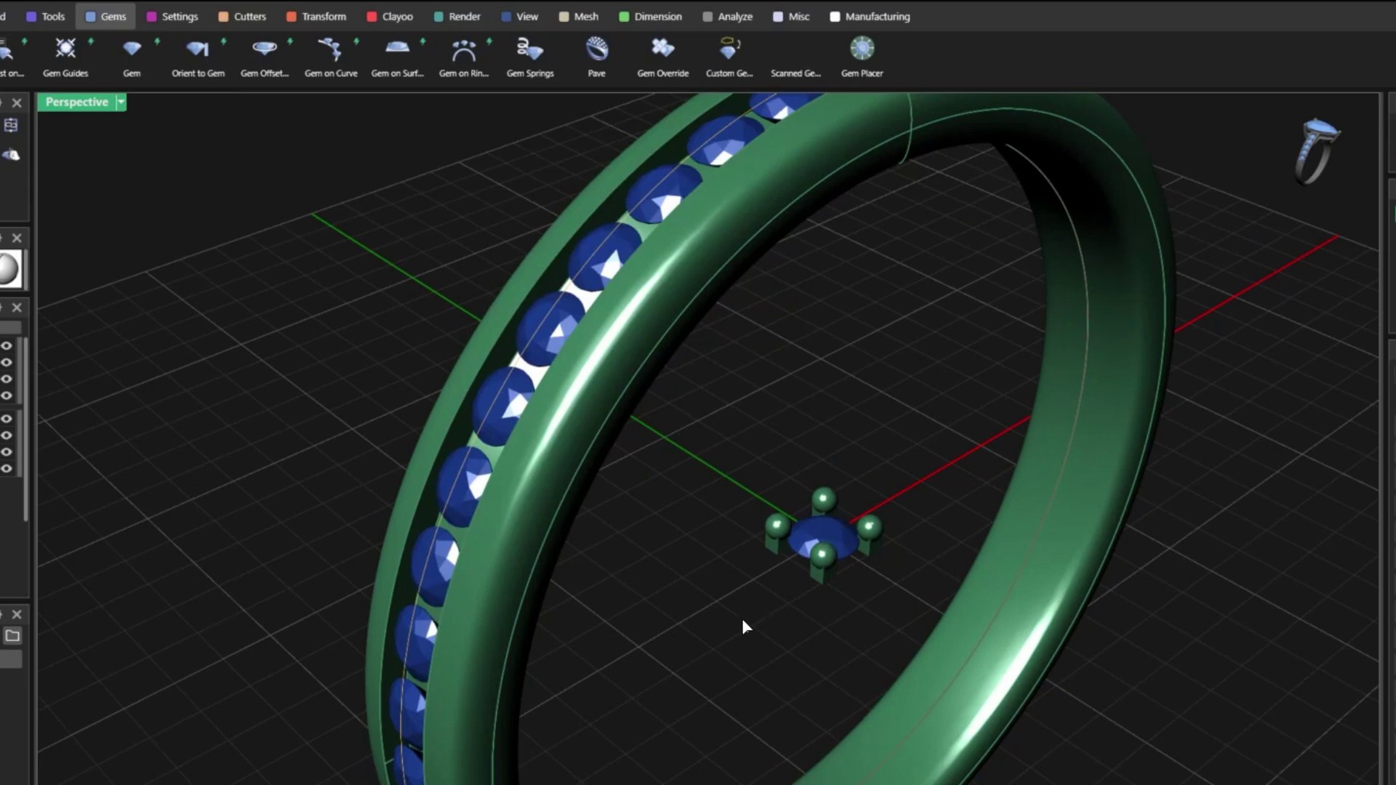
scroll(699, 634, down, 5)
scroll(836, 575, up, 5)
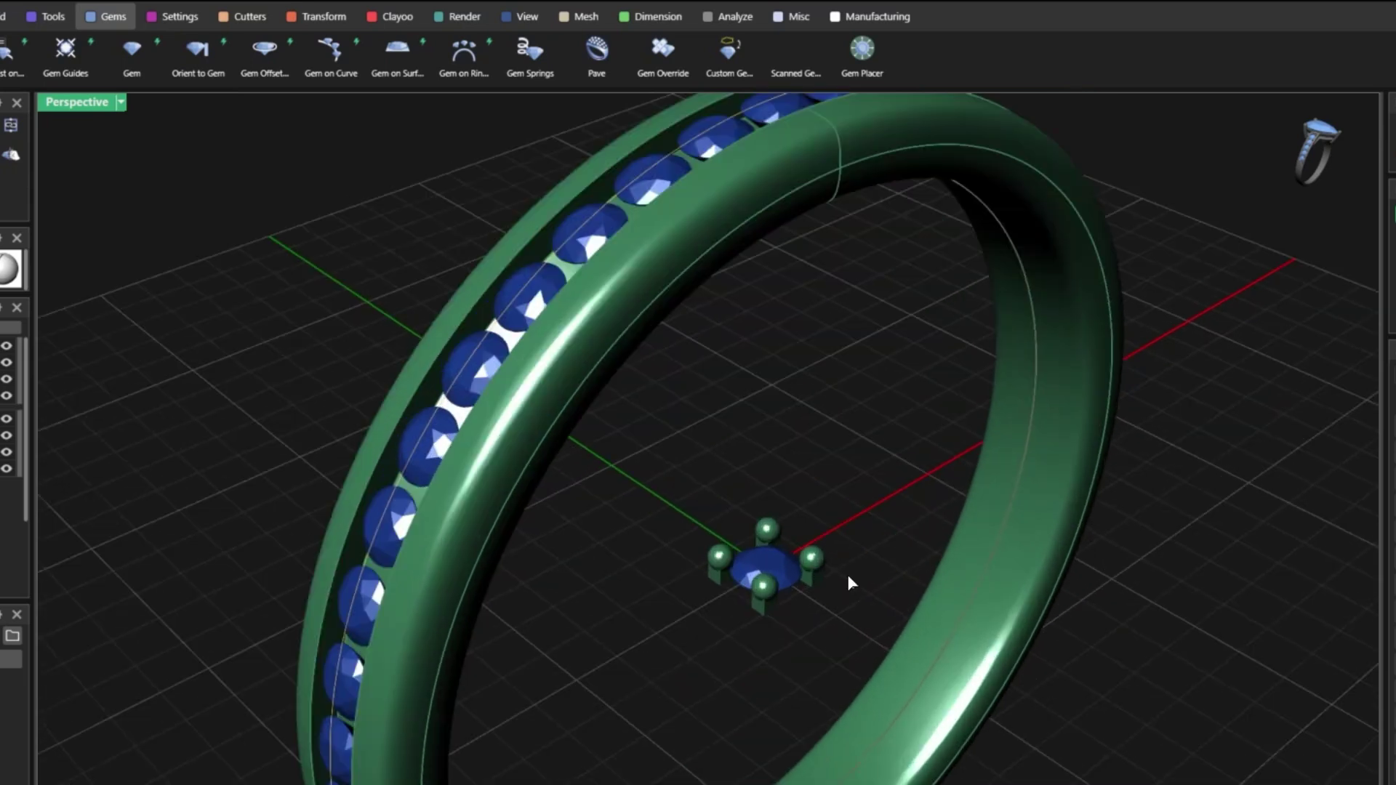
right_drag(847, 576, 754, 550)
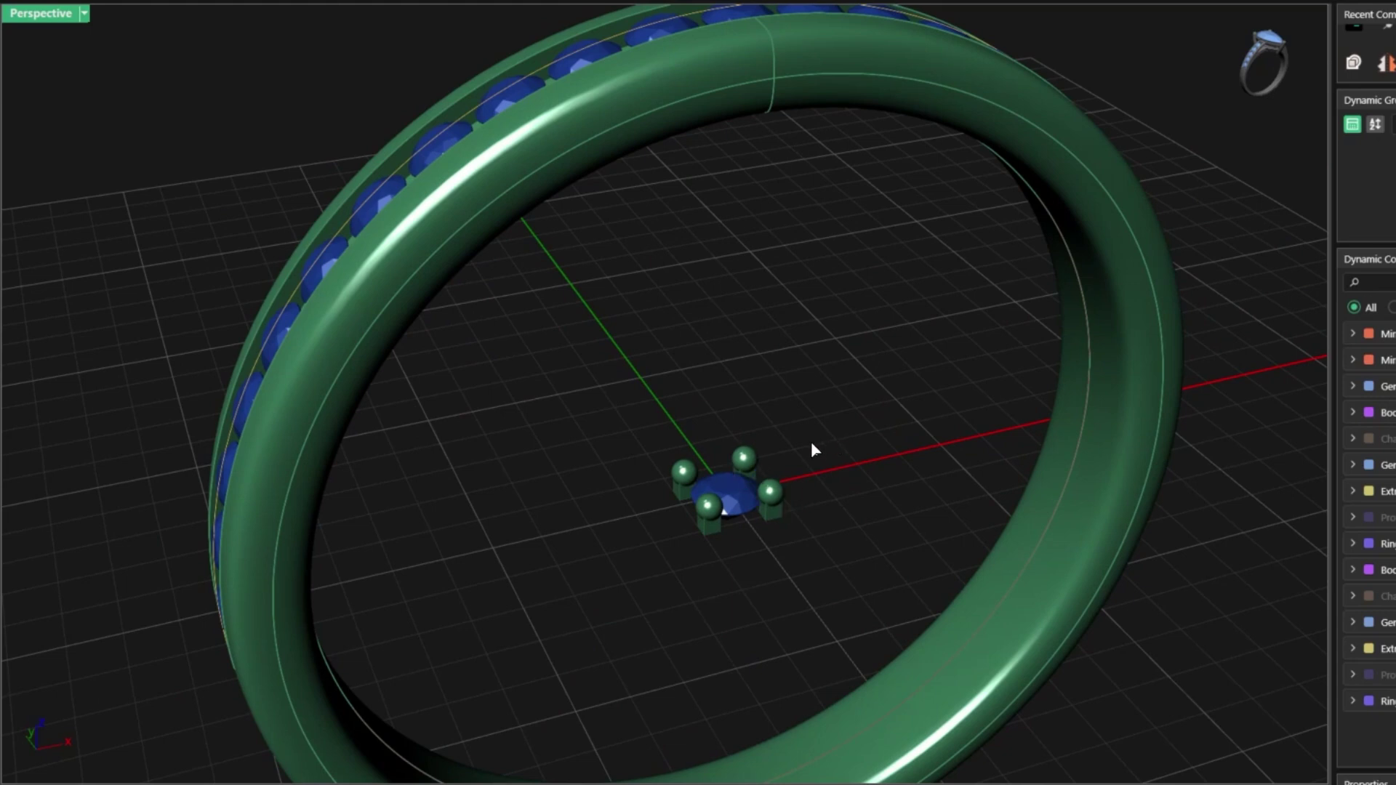
right_drag(654, 480, 600, 458)
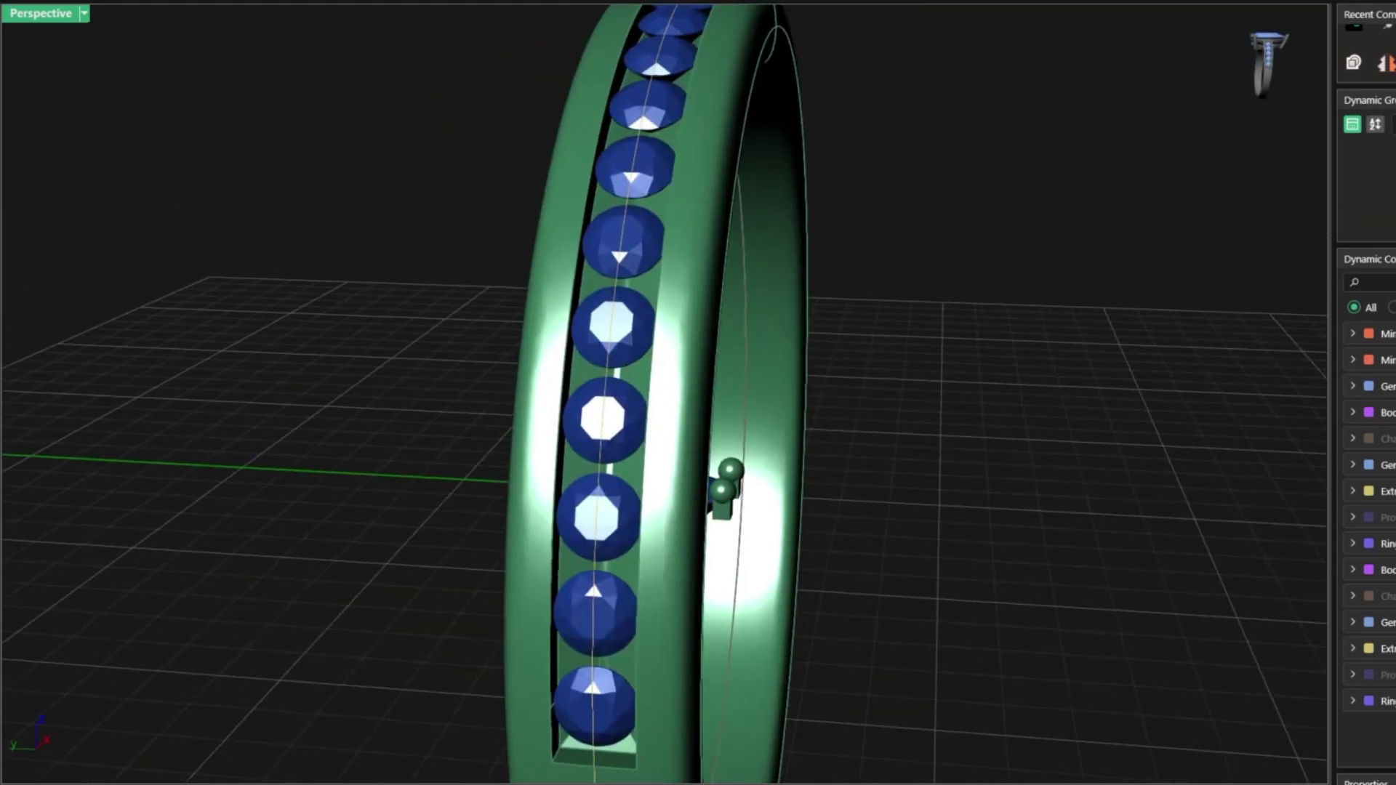
click(613, 530)
right_drag(968, 435, 792, 582)
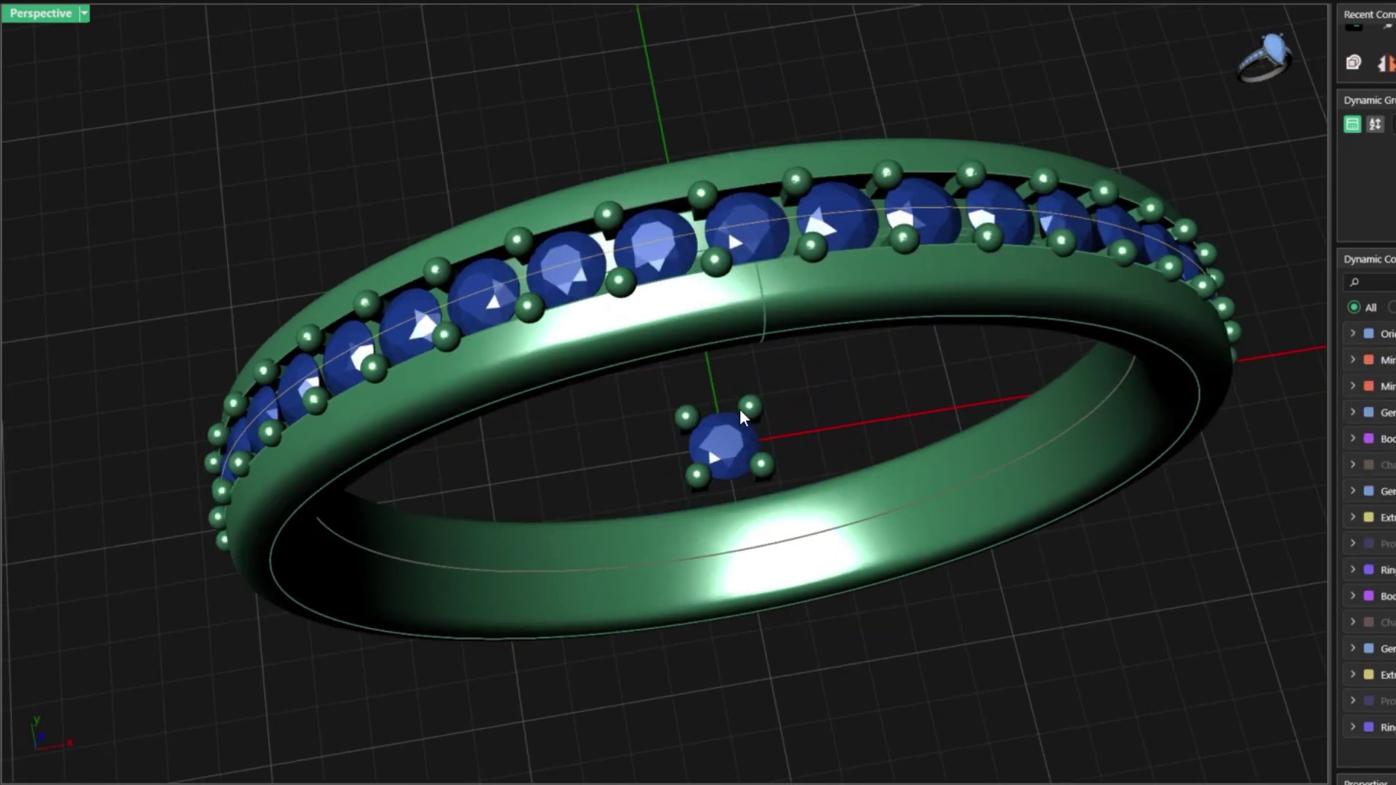
- Shift the original prong in the XY plane, slightly outward along X and closer to the X axis, to bring the two prong rows together
click(752, 404)
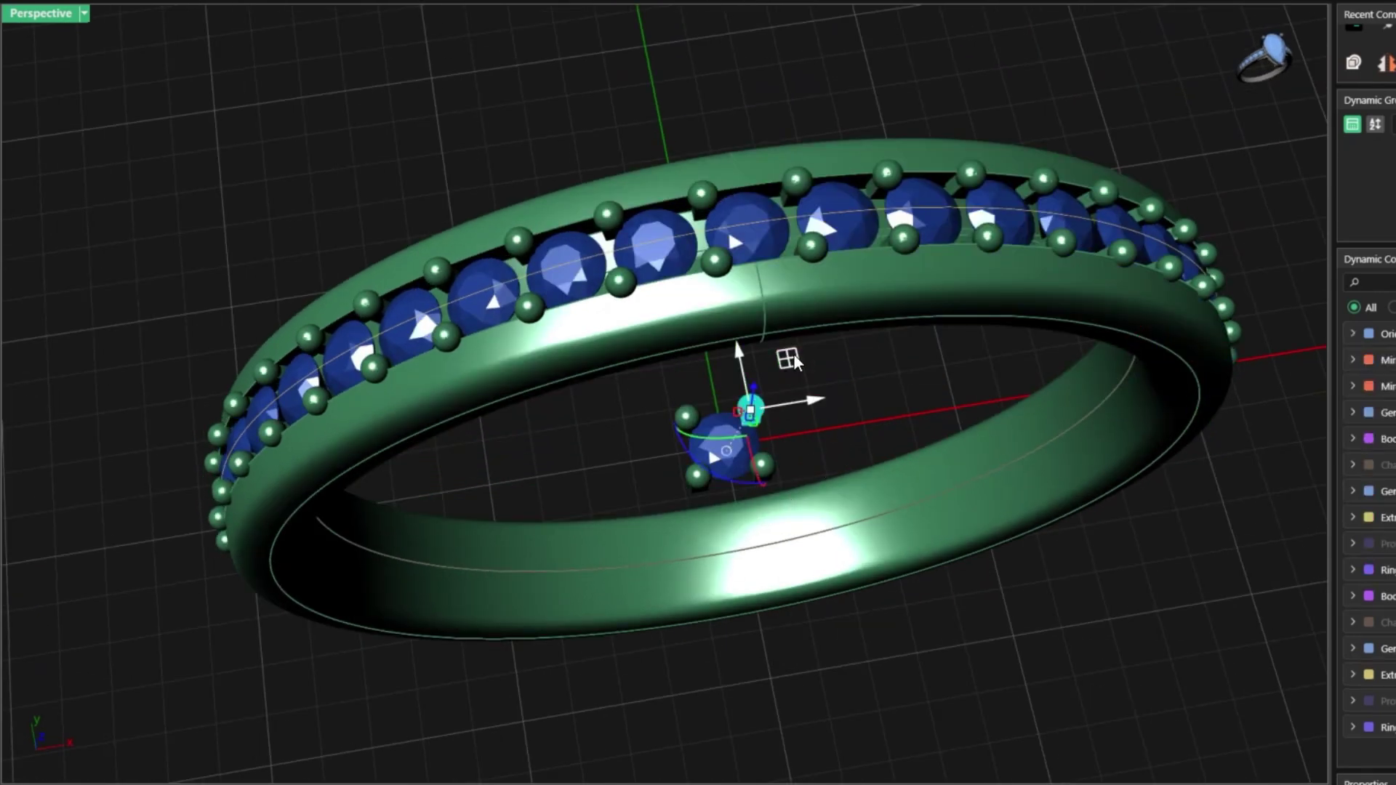
drag(794, 356, 831, 394)
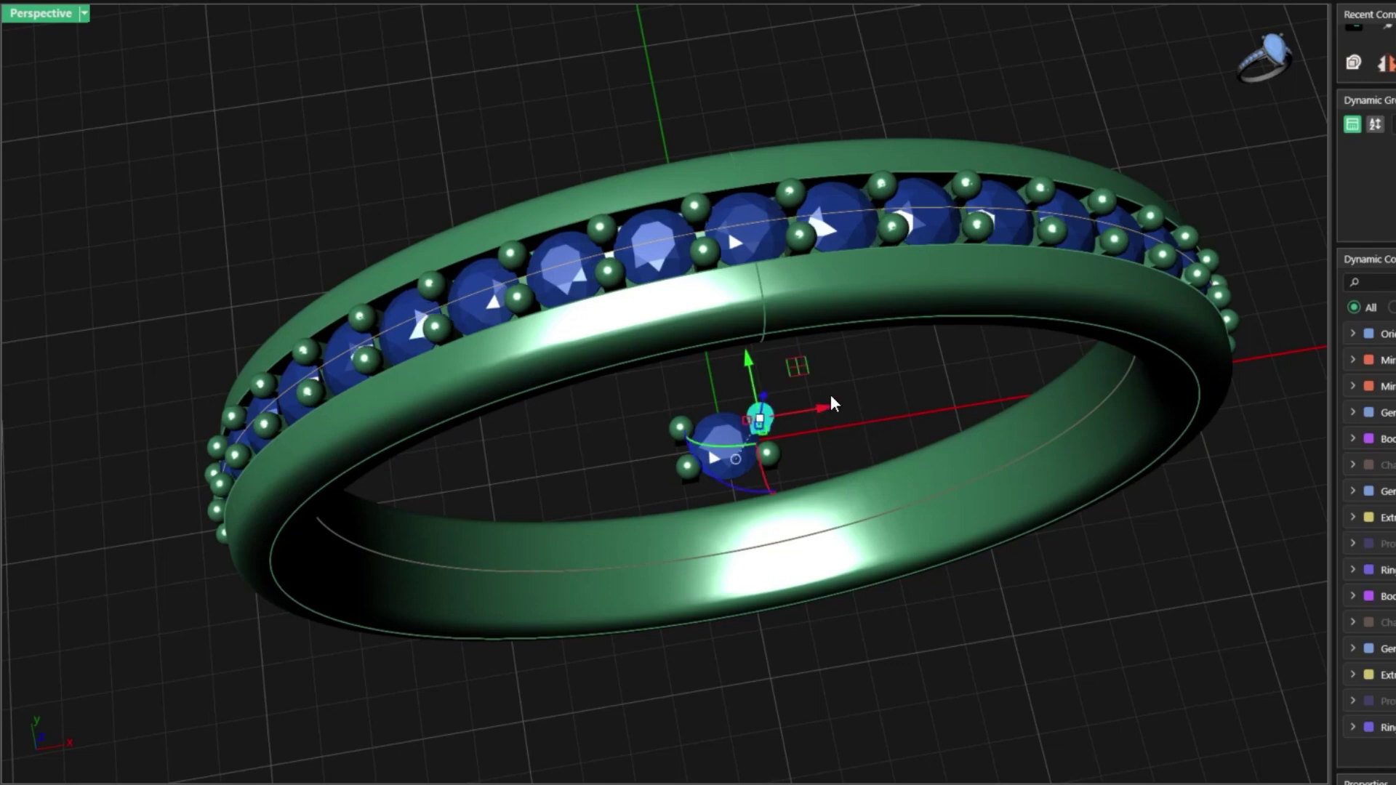
right_drag(830, 394, 773, 294)
scroll(745, 288, up, 5)
scroll(766, 293, down, 7)
right_drag(746, 350, 698, 272)
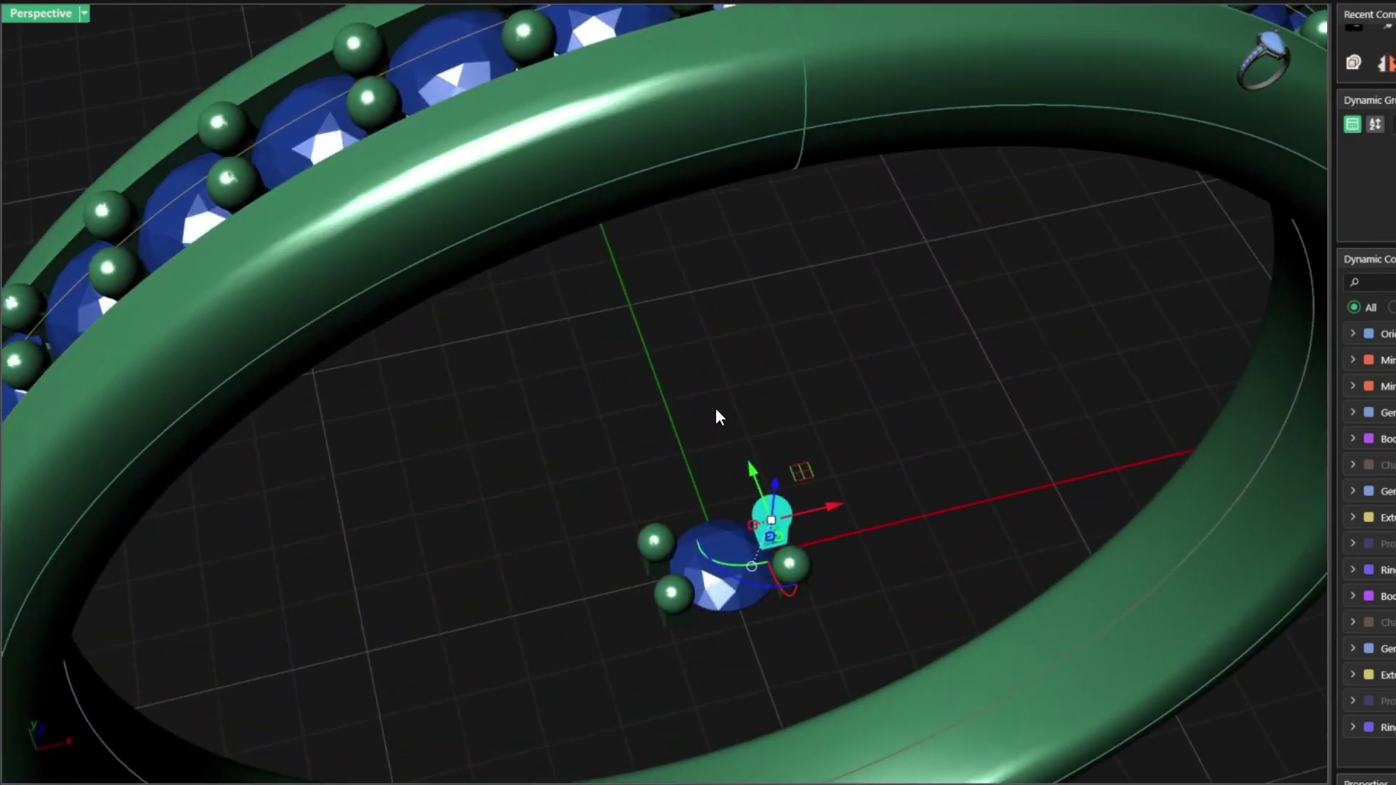
right_drag(716, 410, 687, 330)
scroll(772, 557, down, 5)
- Lower the original prong slightly along Z so the oriented prongs sit deeper in the ring's channel
right_drag(817, 461, 797, 495)
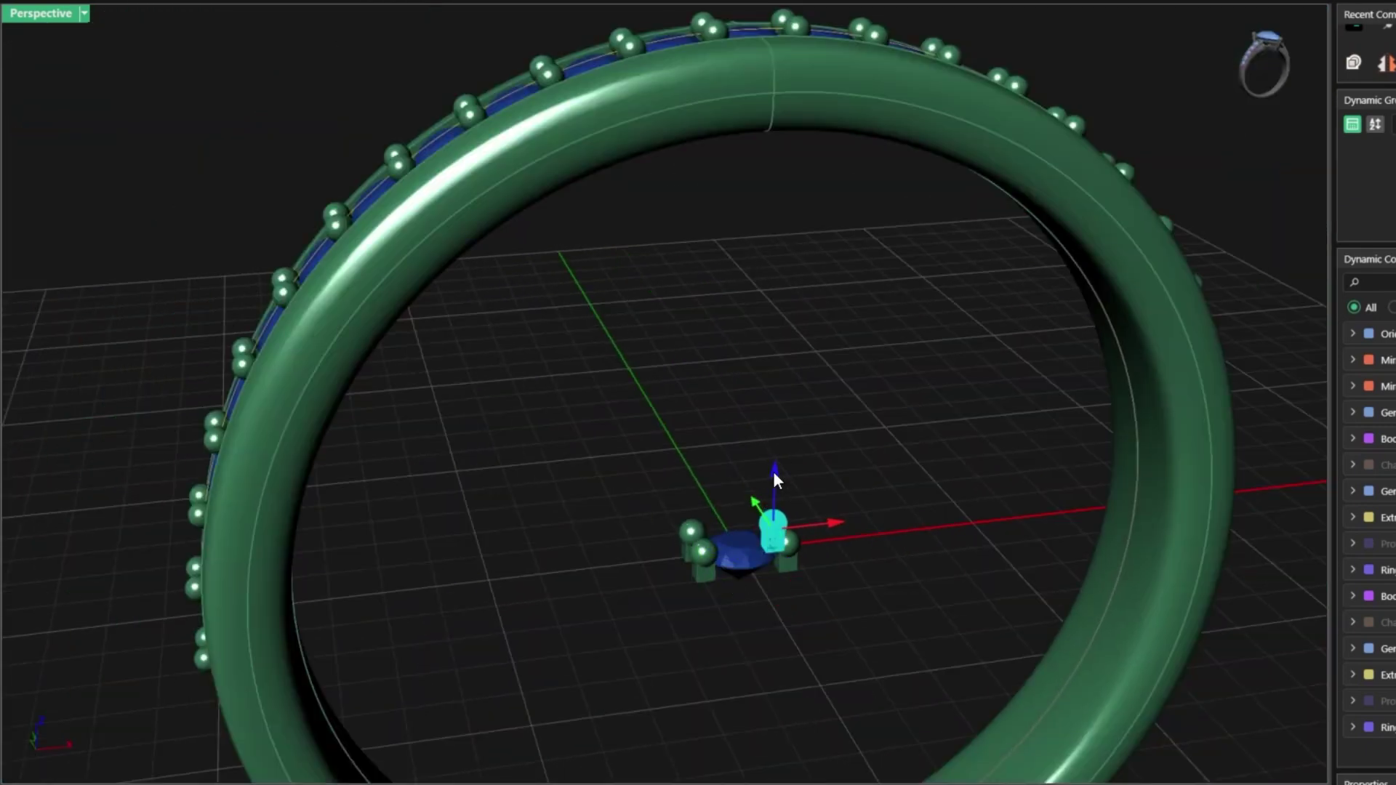
drag(775, 477, 775, 486)
right_drag(680, 273, 691, 378)
scroll(724, 245, up, 4)
scroll(724, 245, down, 2)
right_drag(725, 245, 722, 424)
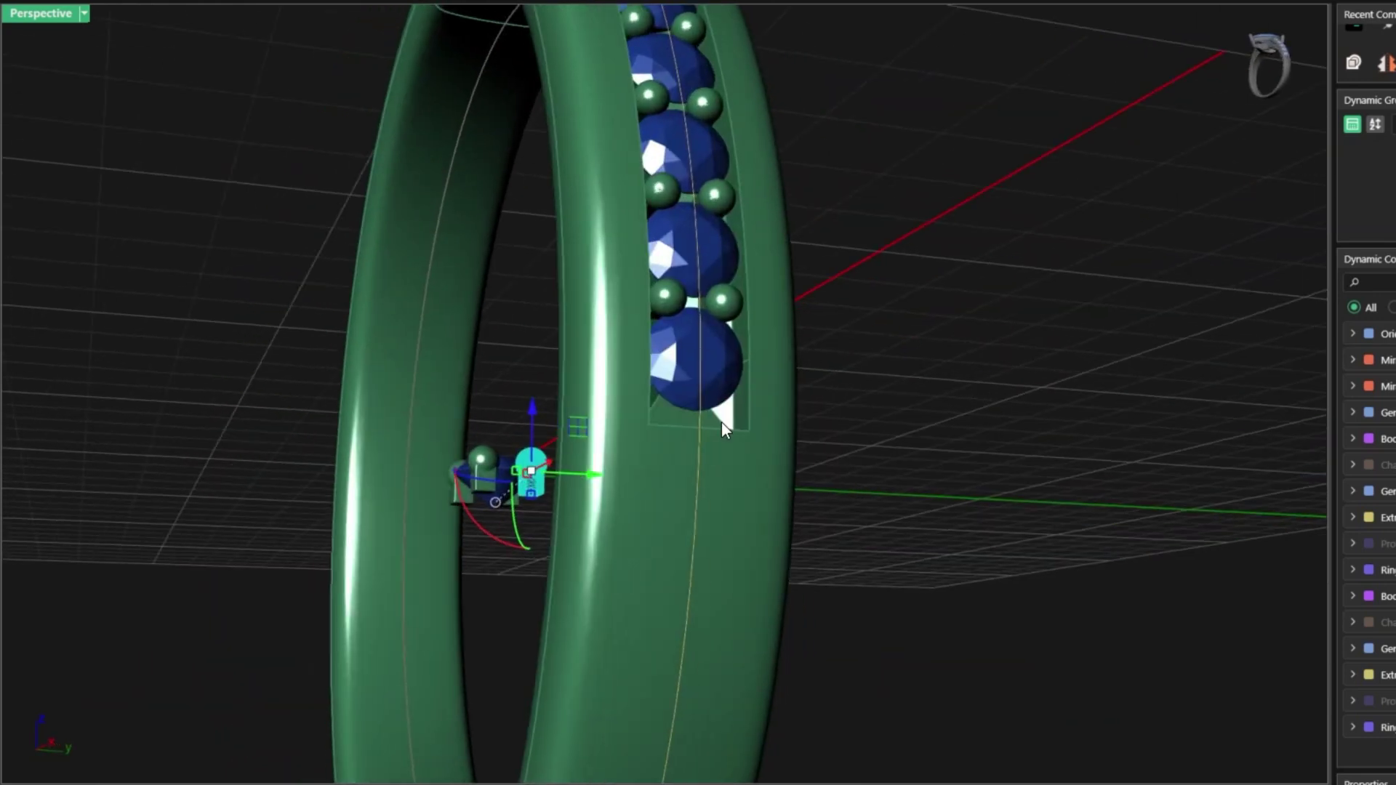
- Use Orient to Gem to place the other pair of prongs on the end gem of the channel, closing the open end of the row
click(951, 416)
right_drag(951, 416, 1027, 430)
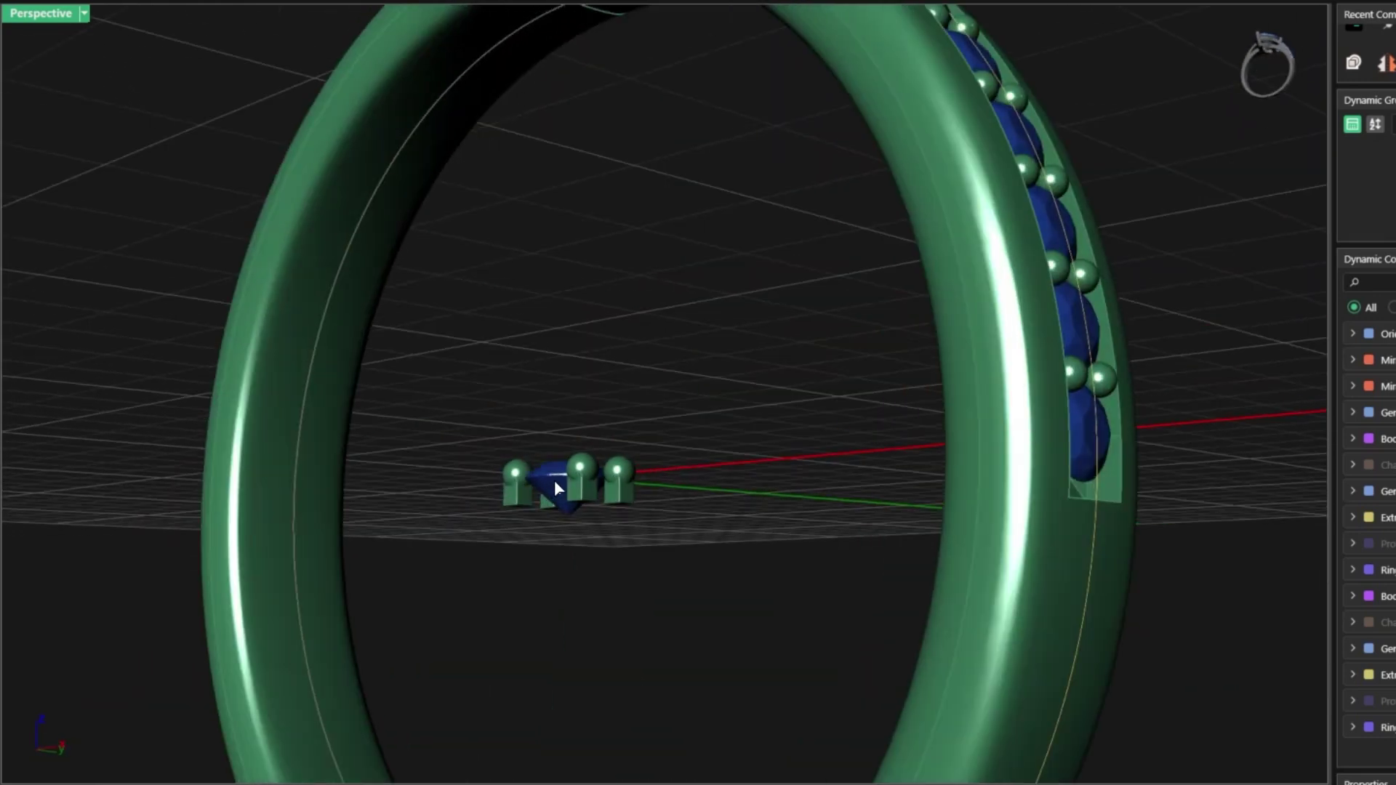
click(523, 494)
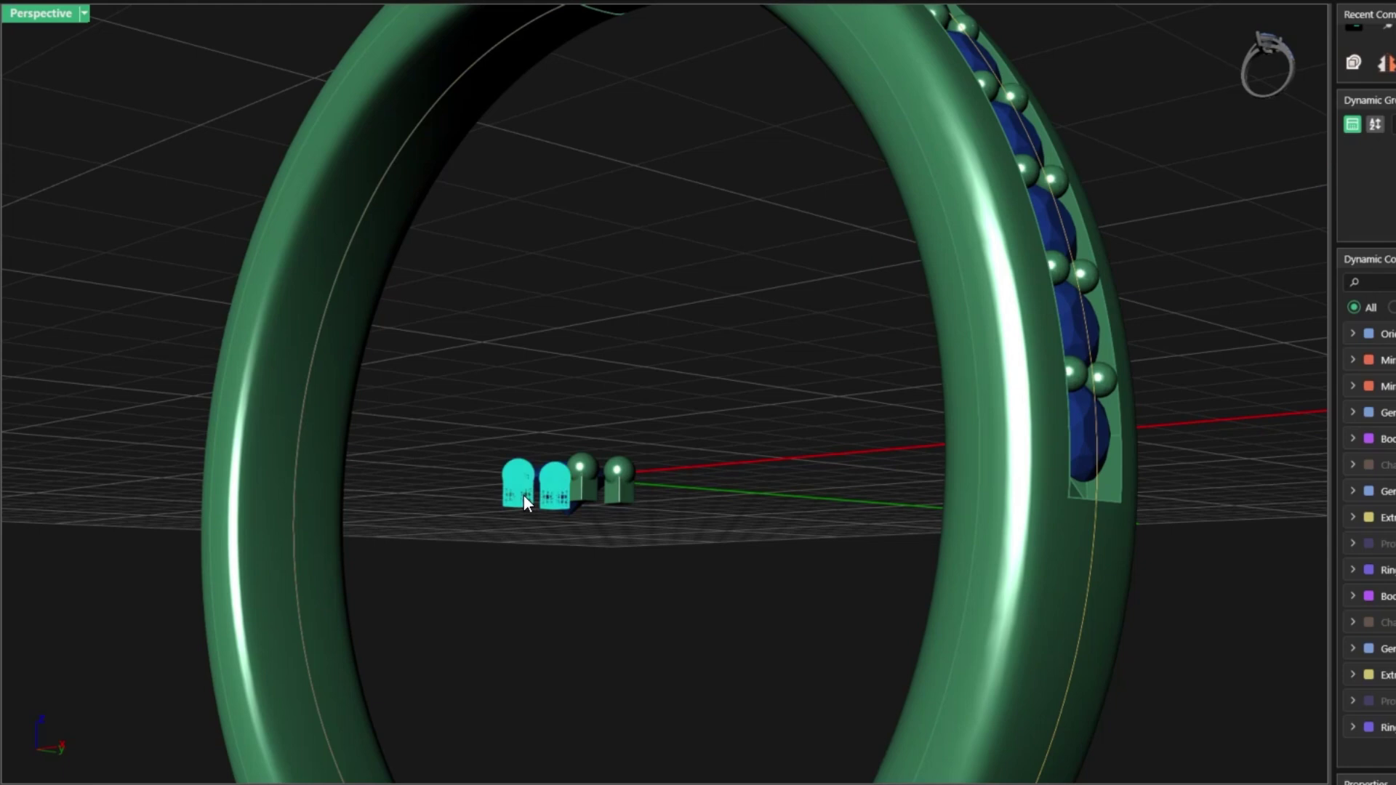
click(671, 544)
click(1082, 436)
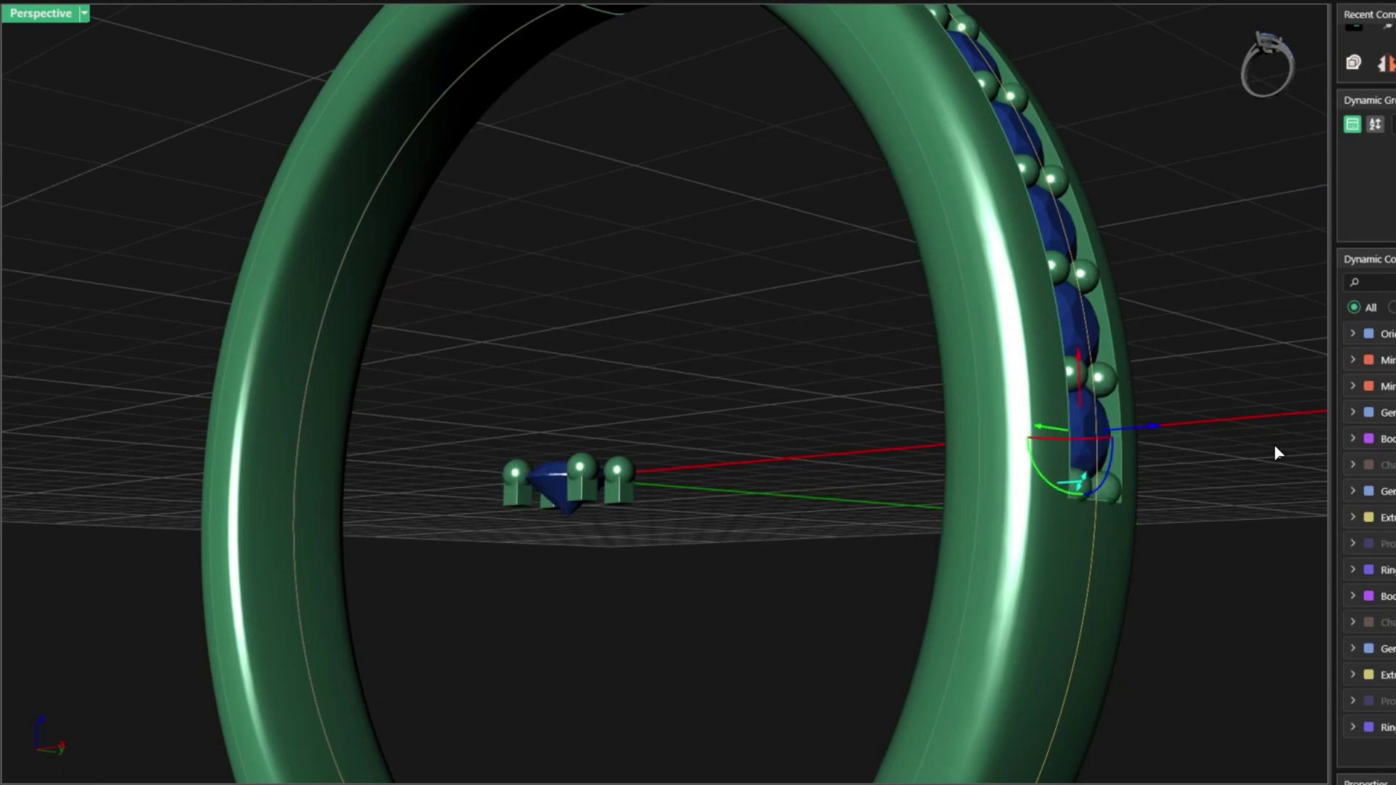
right_drag(1278, 451, 1151, 465)
click(1152, 466)
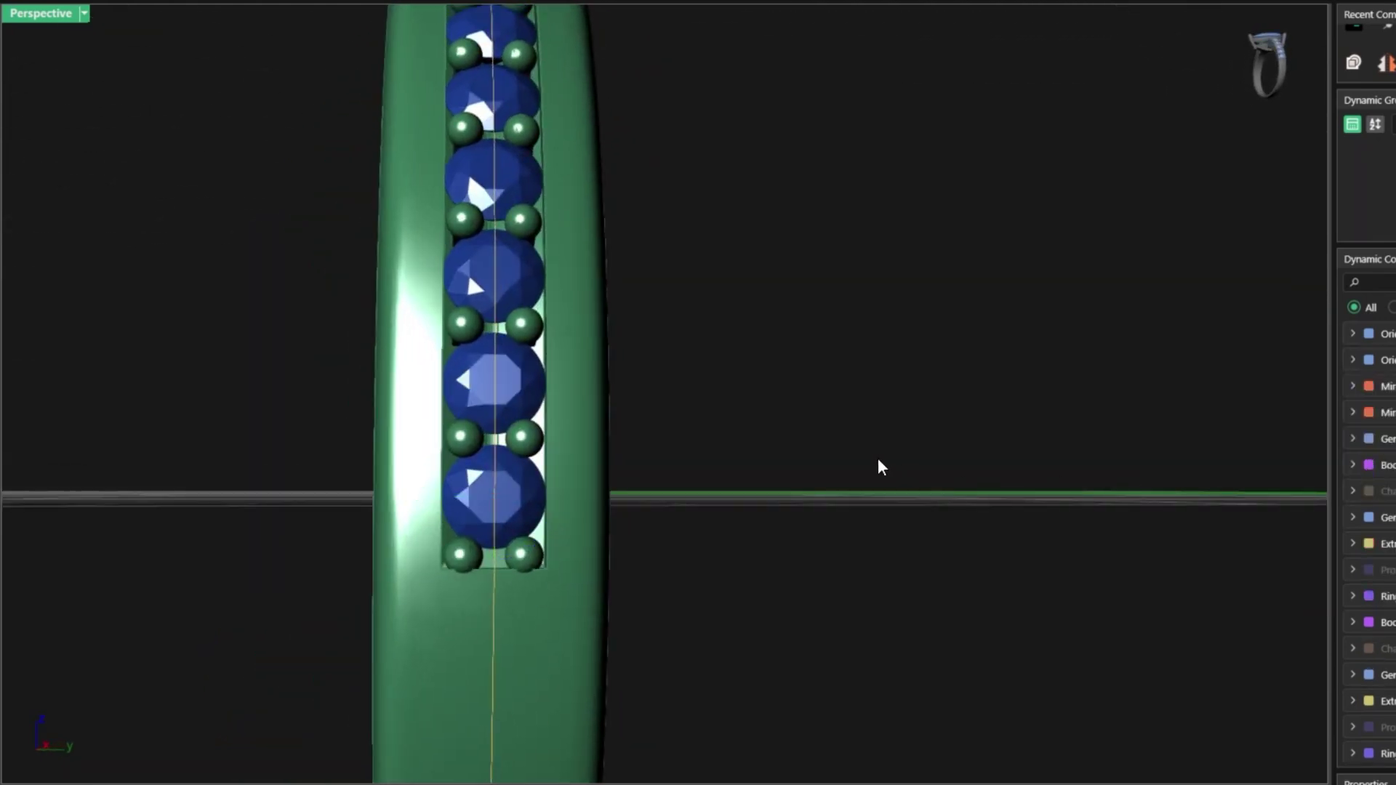
- Examine the prongs along the ring's channel with the Gem 01 layer hidden, and show the layer again
scroll(868, 458, down, 6)
right_drag(826, 460, 772, 593)
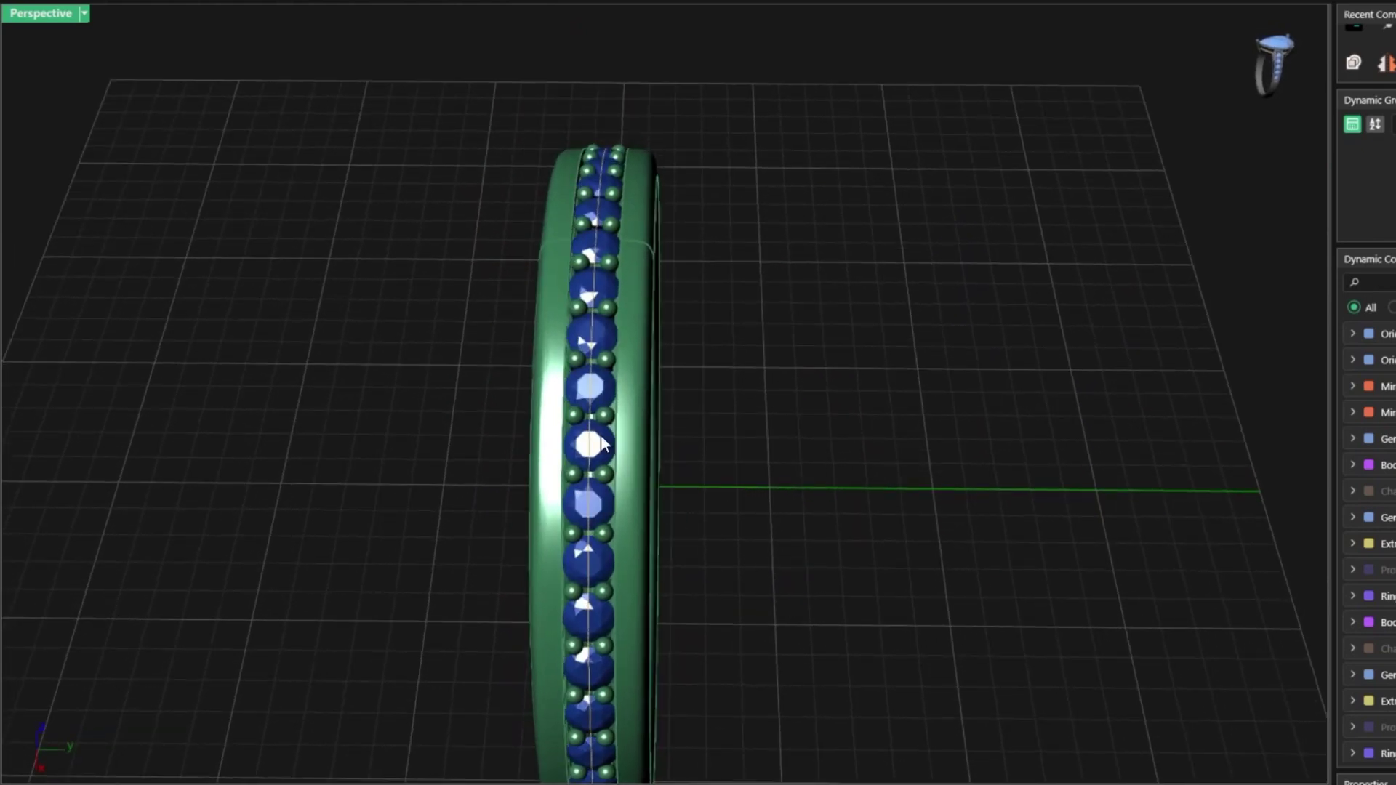
scroll(560, 364, up, 5)
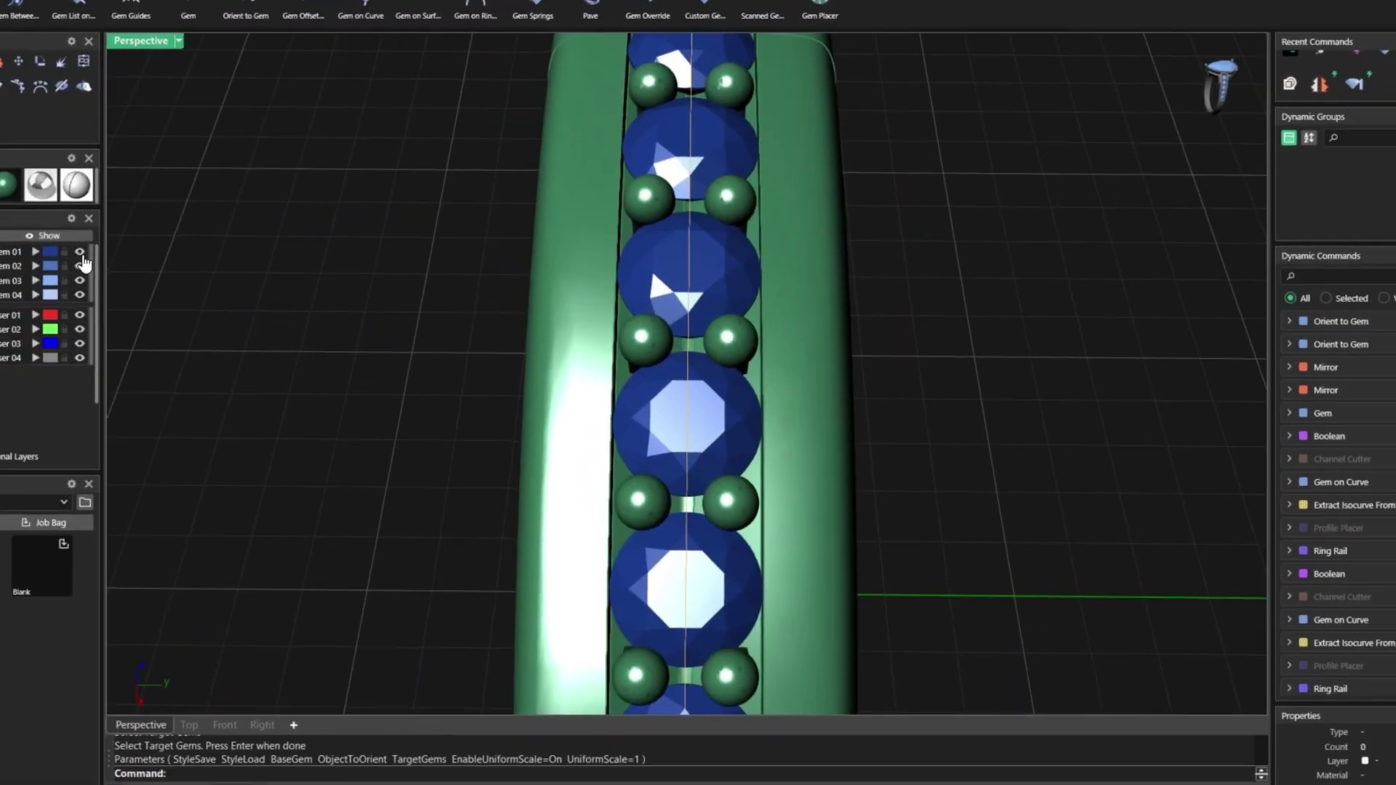
click(142, 255)
right_drag(644, 275, 867, 356)
scroll(683, 275, down, 3)
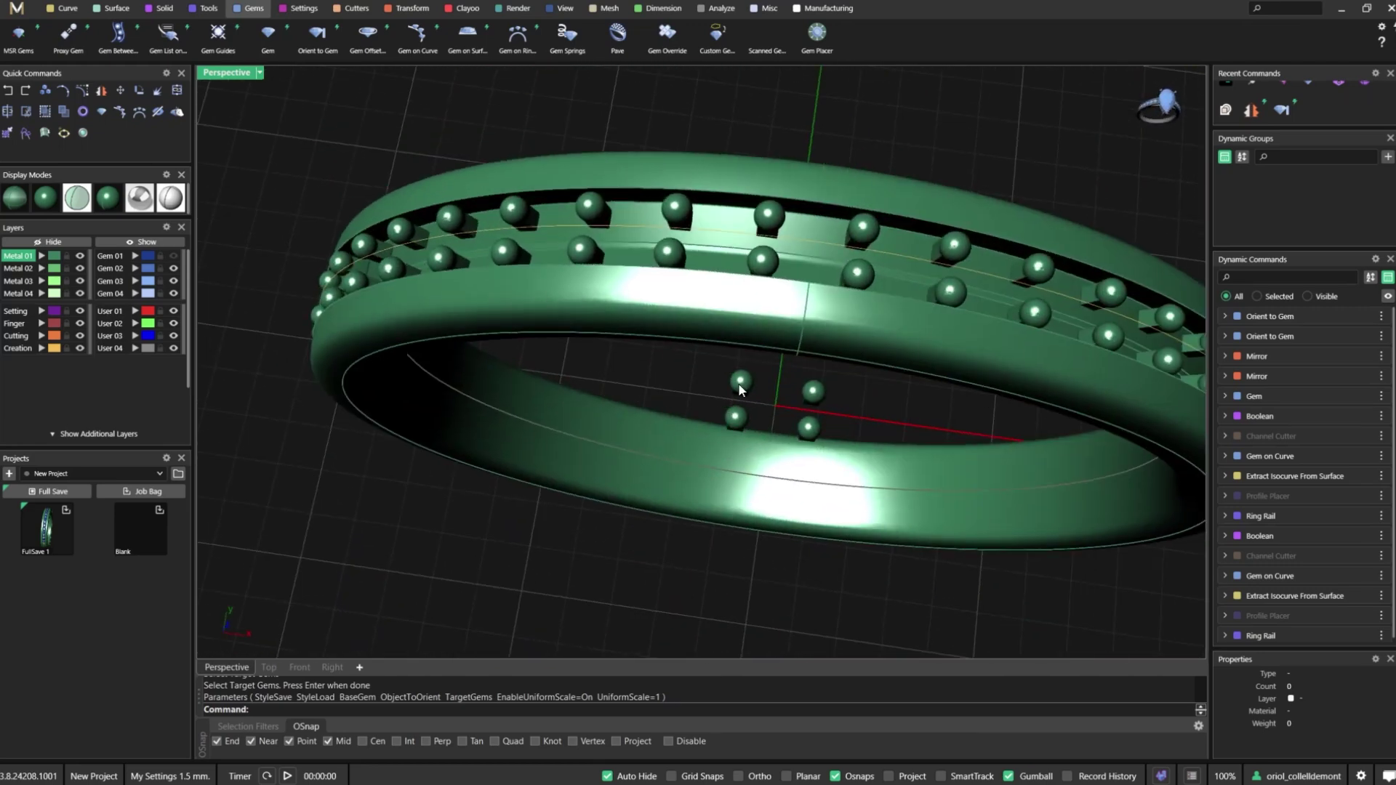
right_drag(740, 382, 784, 373)
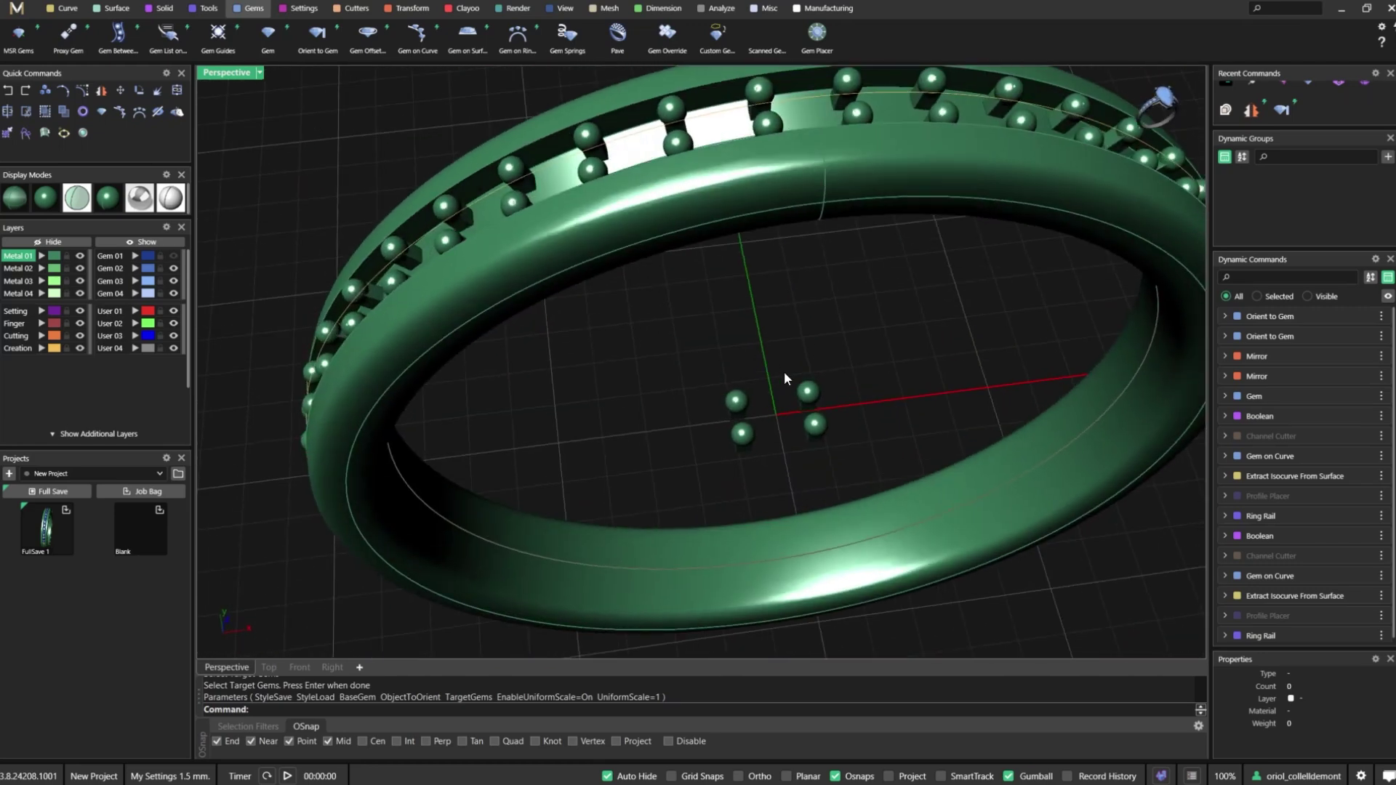
click(173, 257)
right_drag(577, 313, 829, 331)
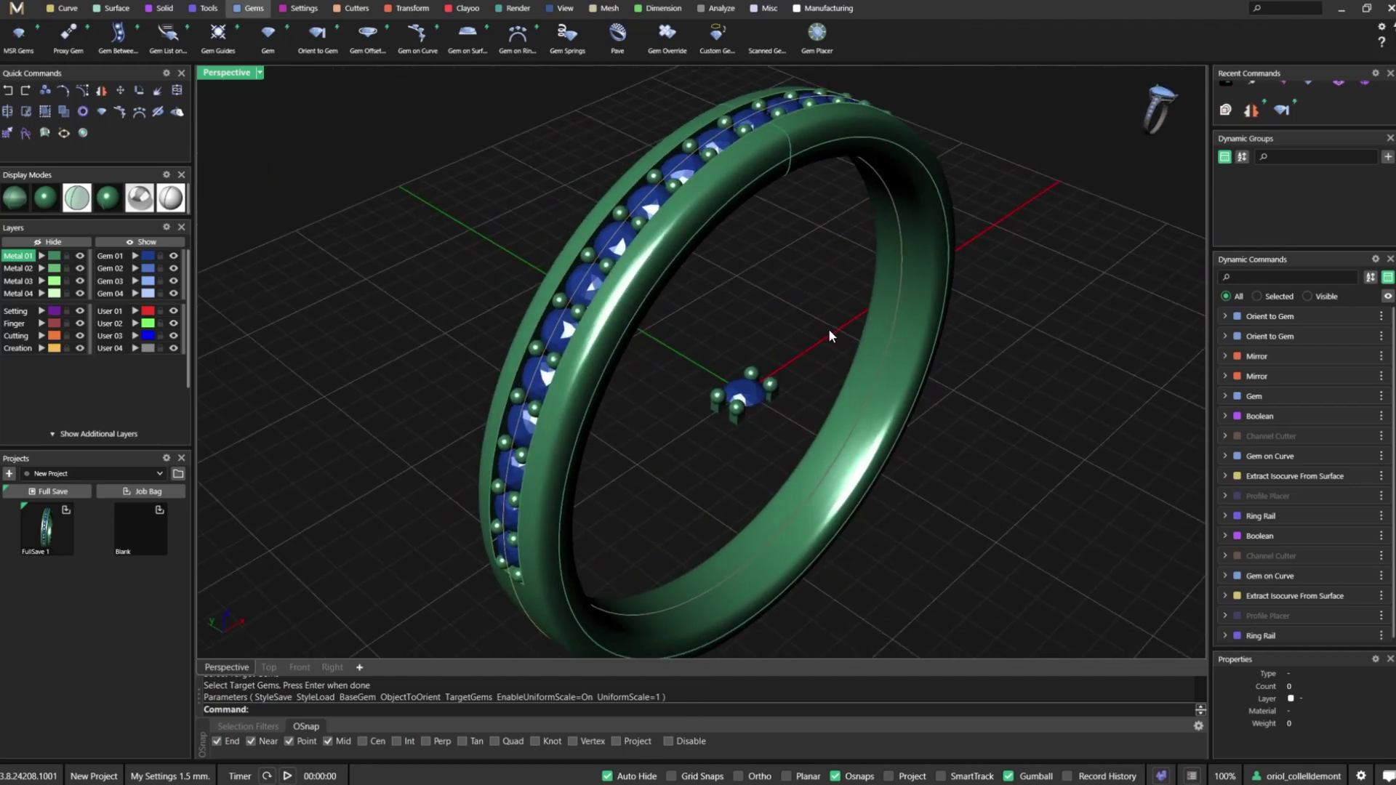